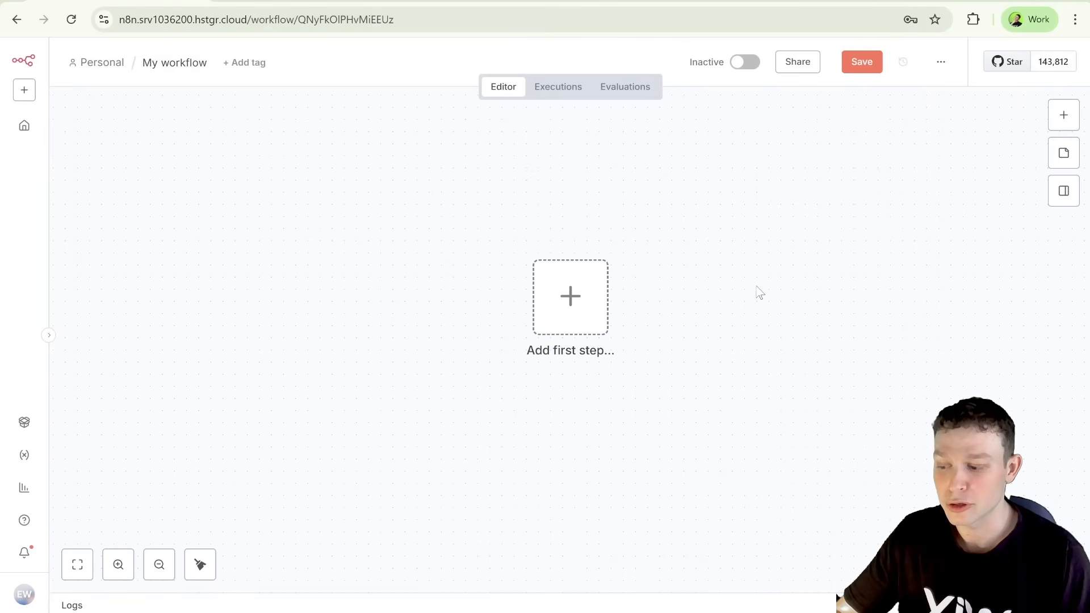
Step: Look through the app event triggers and add a schedule trigger as the workflow's first step
{"action": "left_click", "coordinate": [587, 324]}
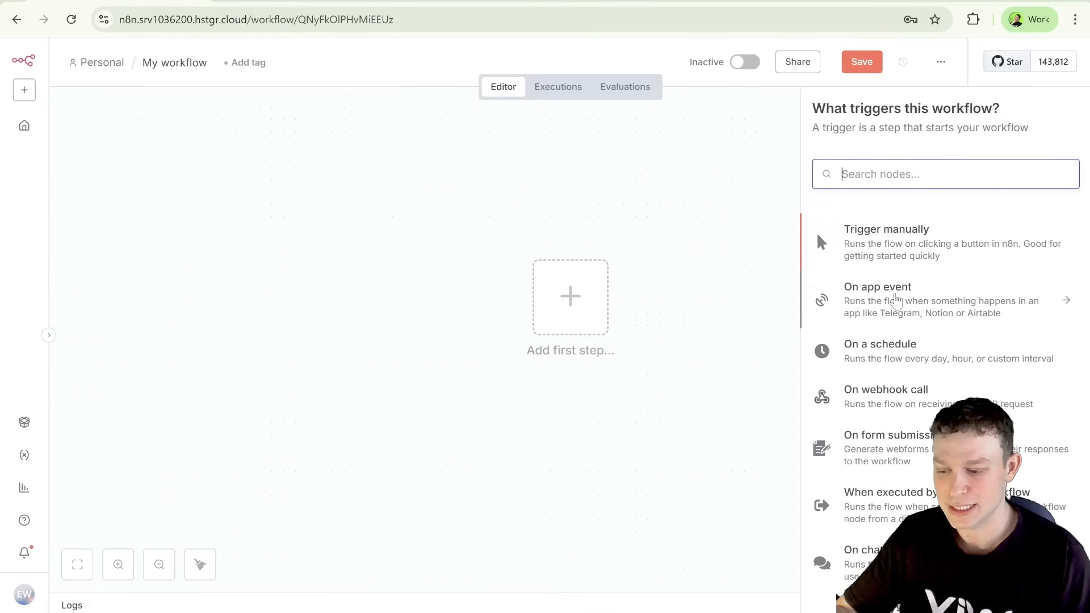
{"action": "left_click", "coordinate": [895, 298]}
{"action": "scroll", "coordinate": [925, 255], "scroll_direction": "down", "scroll_amount": 10}
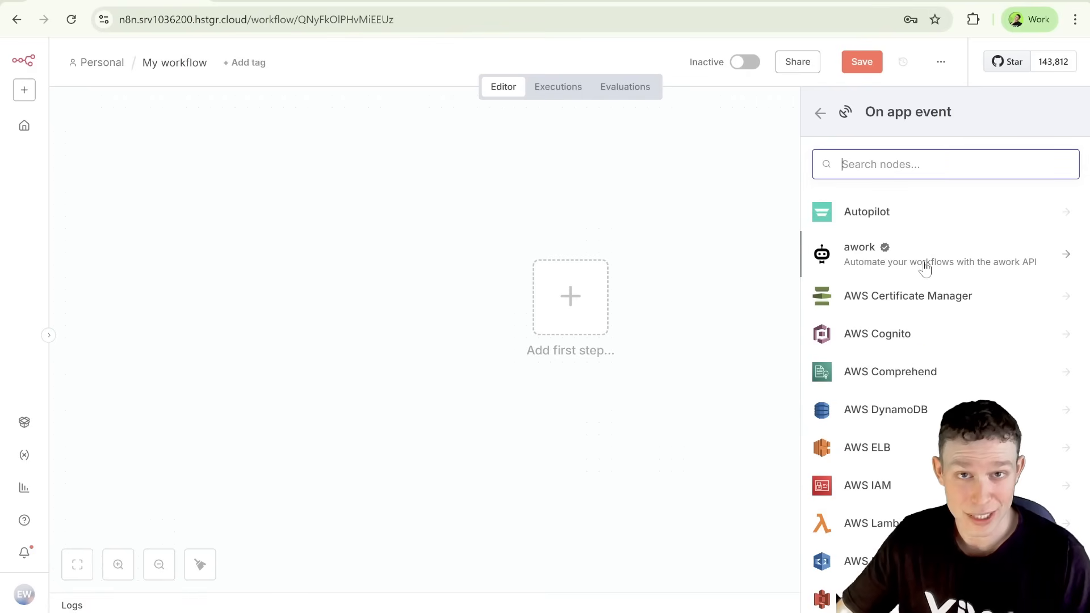
{"action": "scroll", "coordinate": [903, 278], "scroll_direction": "up", "scroll_amount": 10}
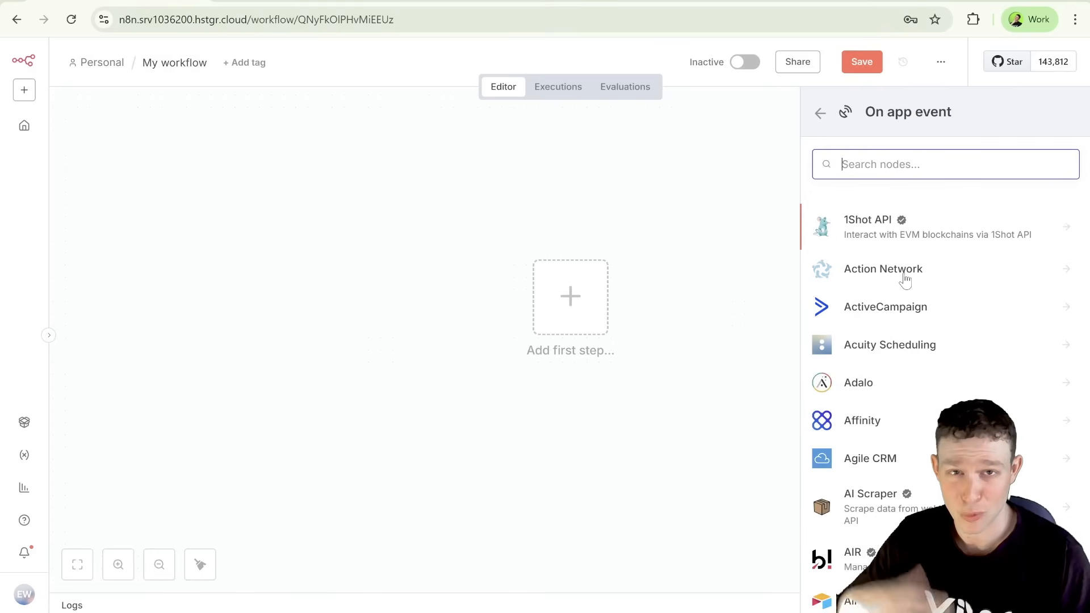
{"action": "left_click", "coordinate": [820, 114]}
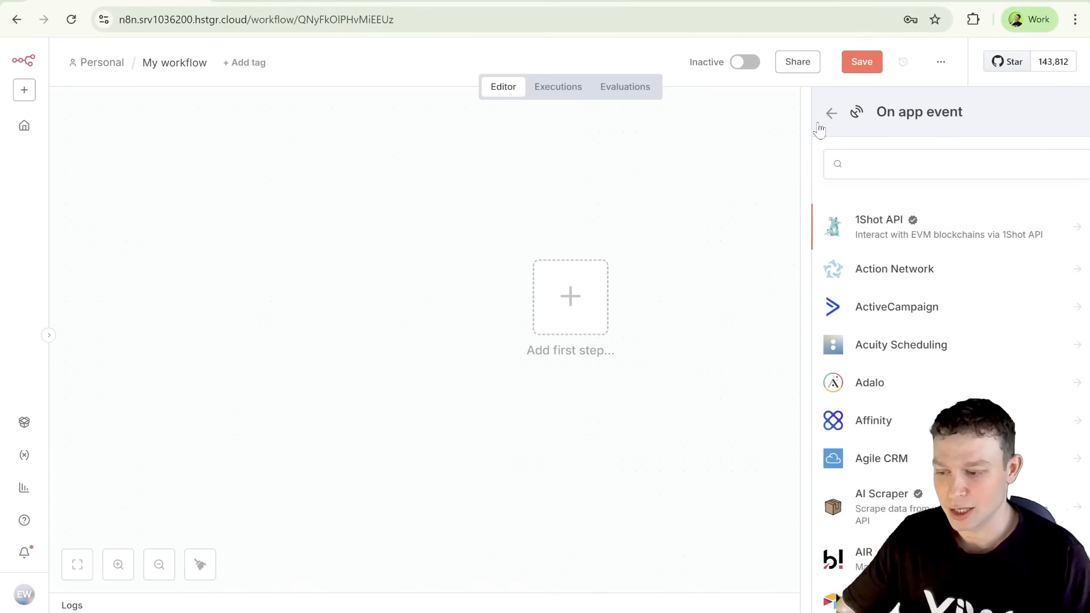
{"action": "scroll", "coordinate": [868, 335], "scroll_direction": "down", "scroll_amount": 1}
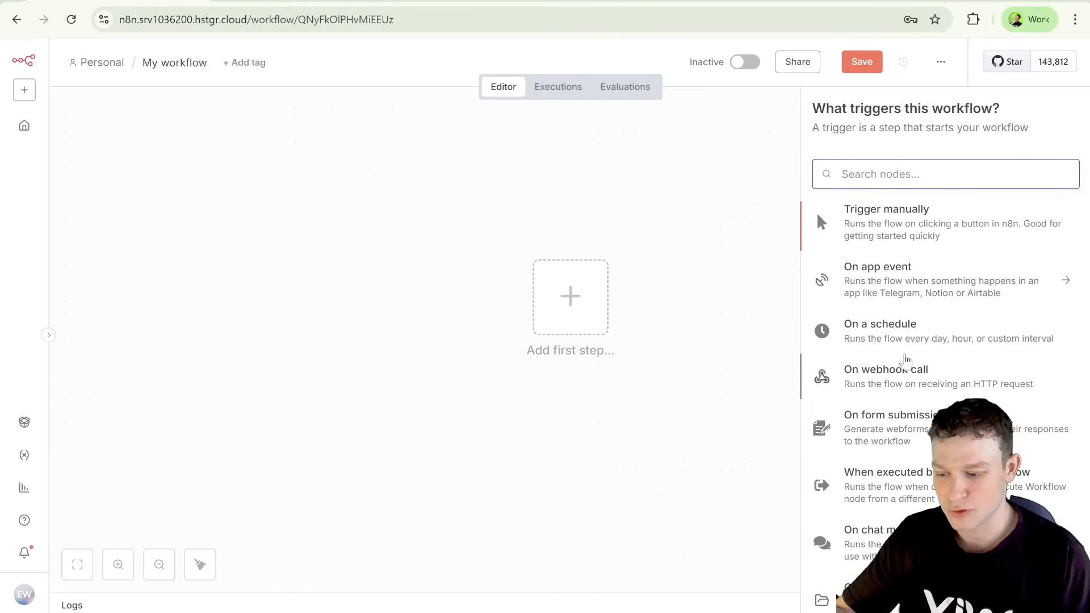
{"action": "left_click", "coordinate": [905, 346]}
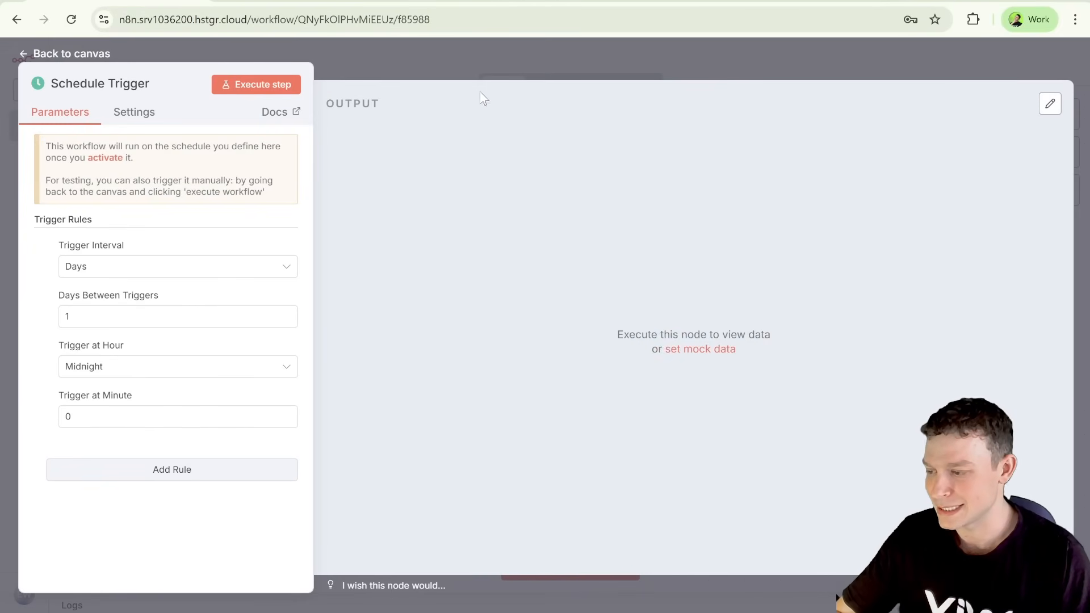
{"action": "left_click", "coordinate": [726, 54]}
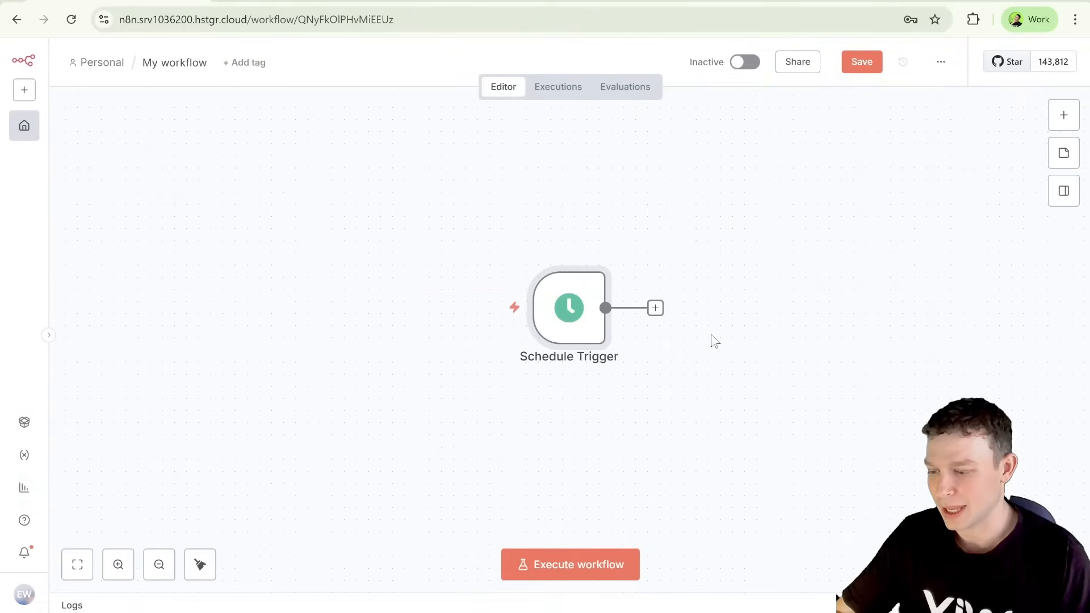
{"action": "left_click", "coordinate": [655, 309]}
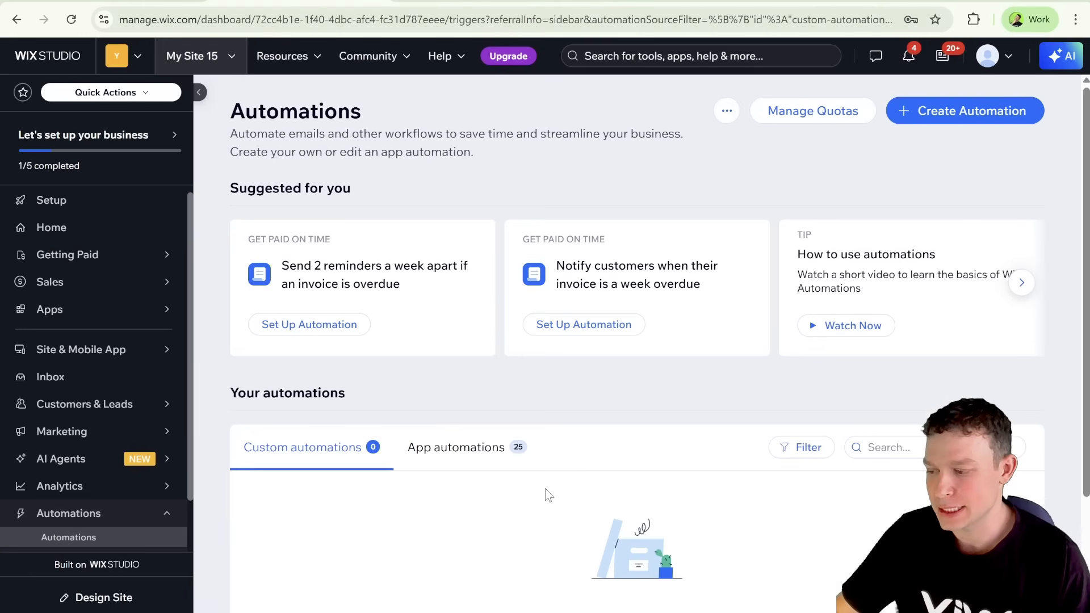
Step: In the Wix Studio dashboard, look over the suggested automations and create a new automation from scratch
{"action": "scroll", "coordinate": [151, 352], "scroll_direction": "down", "scroll_amount": 2}
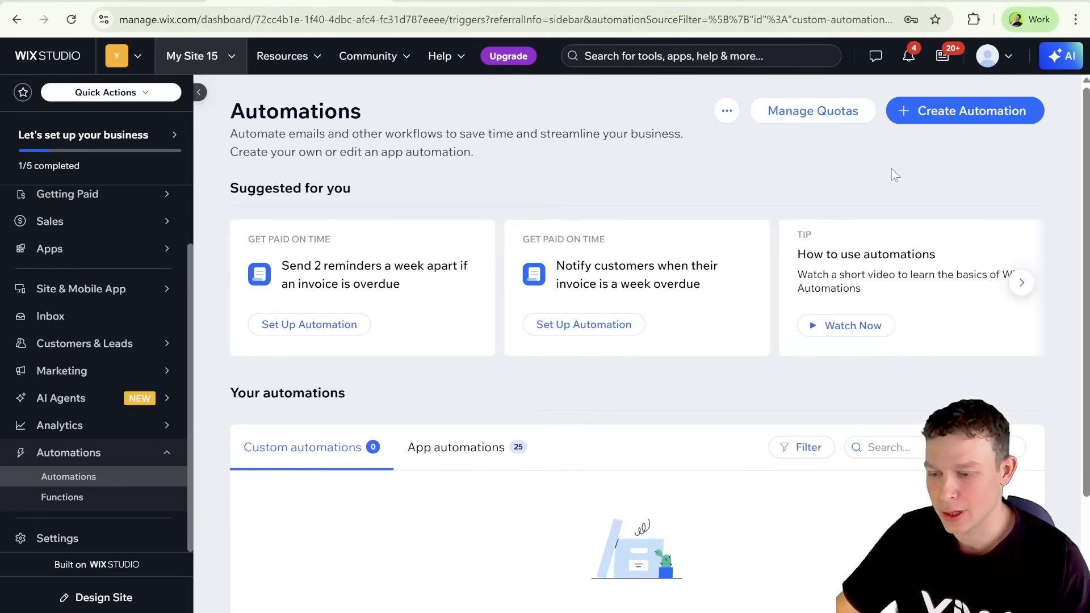
{"action": "left_click", "coordinate": [934, 117]}
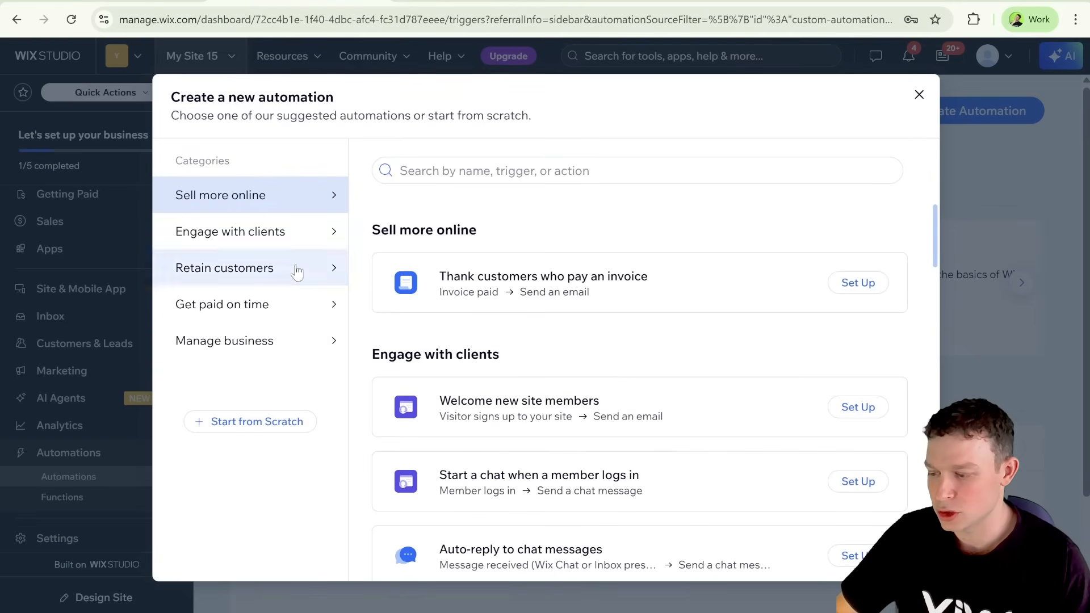
{"action": "scroll", "coordinate": [565, 459], "scroll_direction": "down", "scroll_amount": 8}
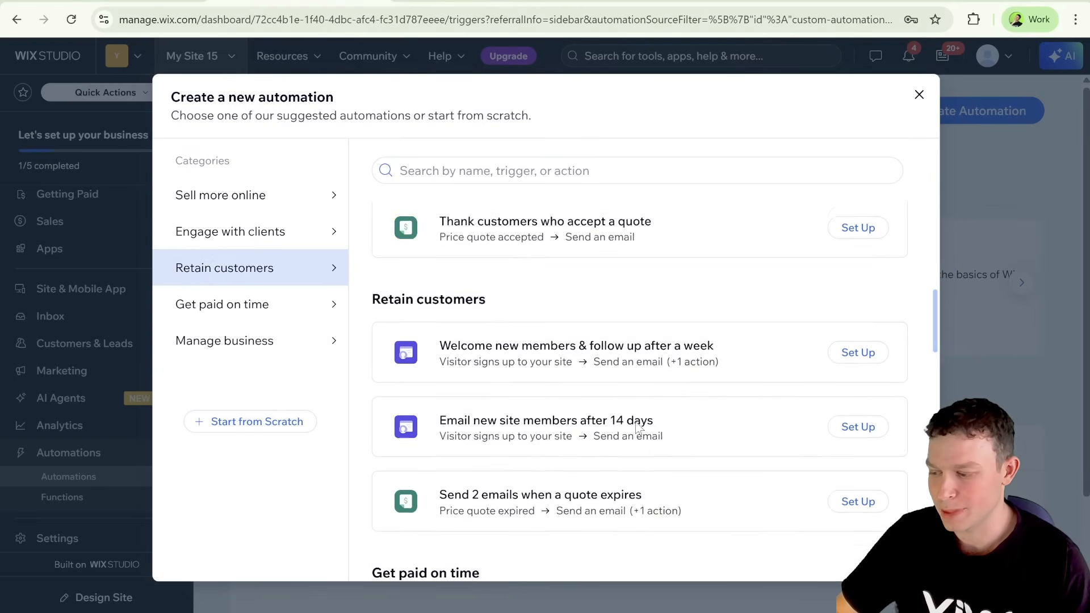
{"action": "scroll", "coordinate": [565, 413], "scroll_direction": "up", "scroll_amount": 6}
{"action": "scroll", "coordinate": [565, 412], "scroll_direction": "up", "scroll_amount": 2}
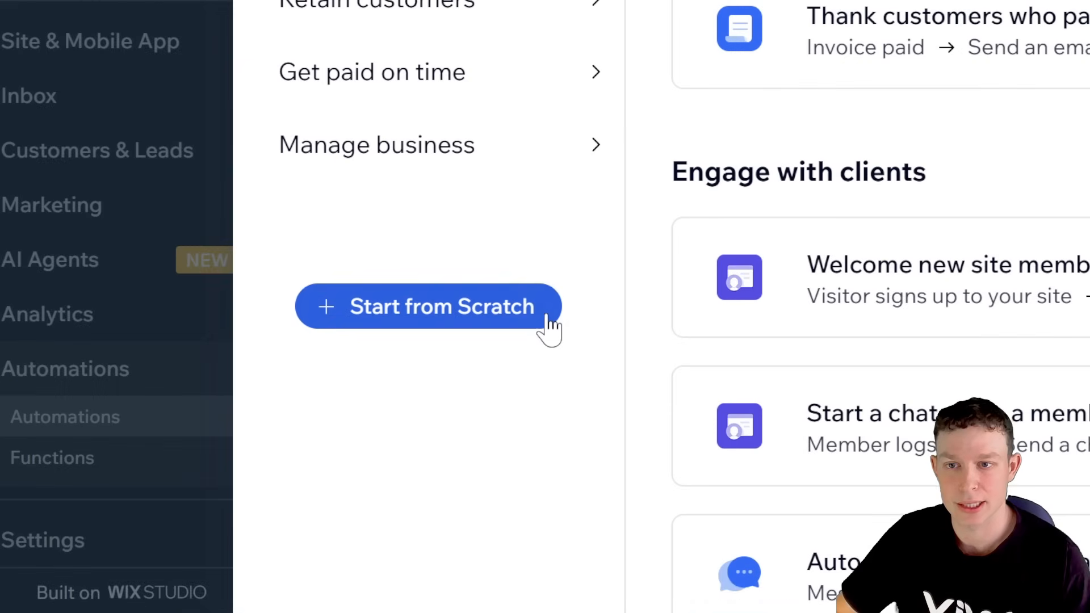
{"action": "left_click", "coordinate": [548, 327]}
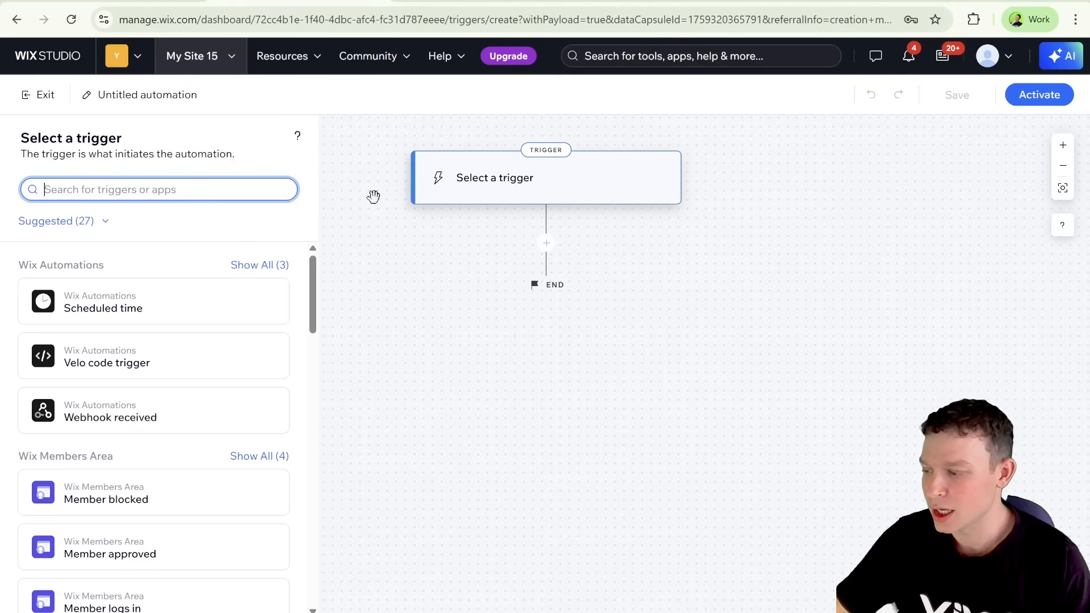
Step: Set the automation's trigger to the Inbox & Chat event "Message received (Wix Chat or Inbox preset email)"
{"action": "scroll", "coordinate": [149, 353], "scroll_direction": "down", "scroll_amount": 8}
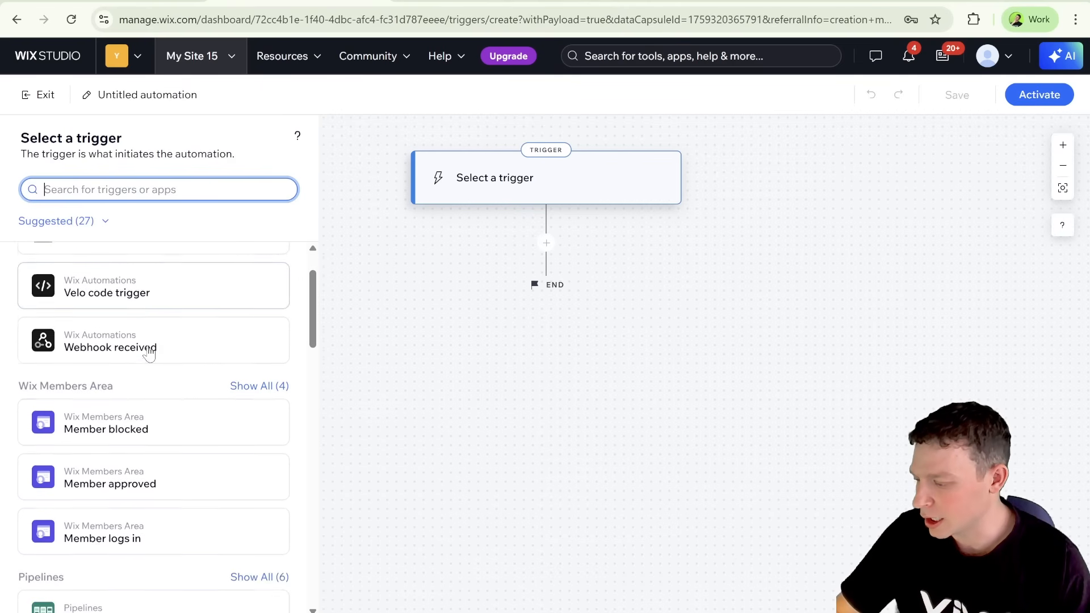
{"action": "scroll", "coordinate": [149, 354], "scroll_direction": "down", "scroll_amount": 5}
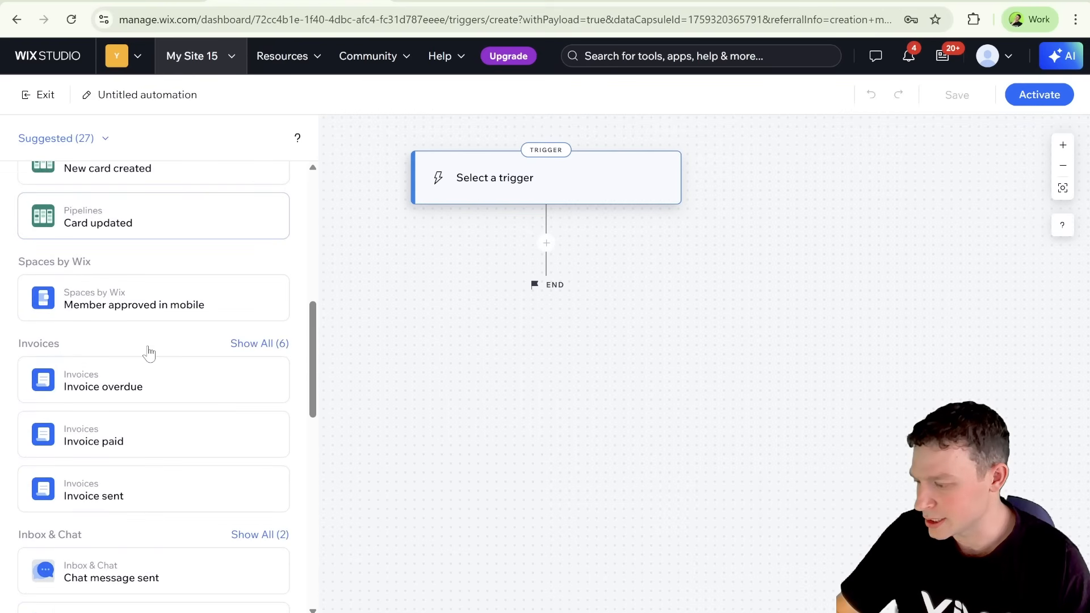
{"action": "scroll", "coordinate": [135, 461], "scroll_direction": "down", "scroll_amount": 2}
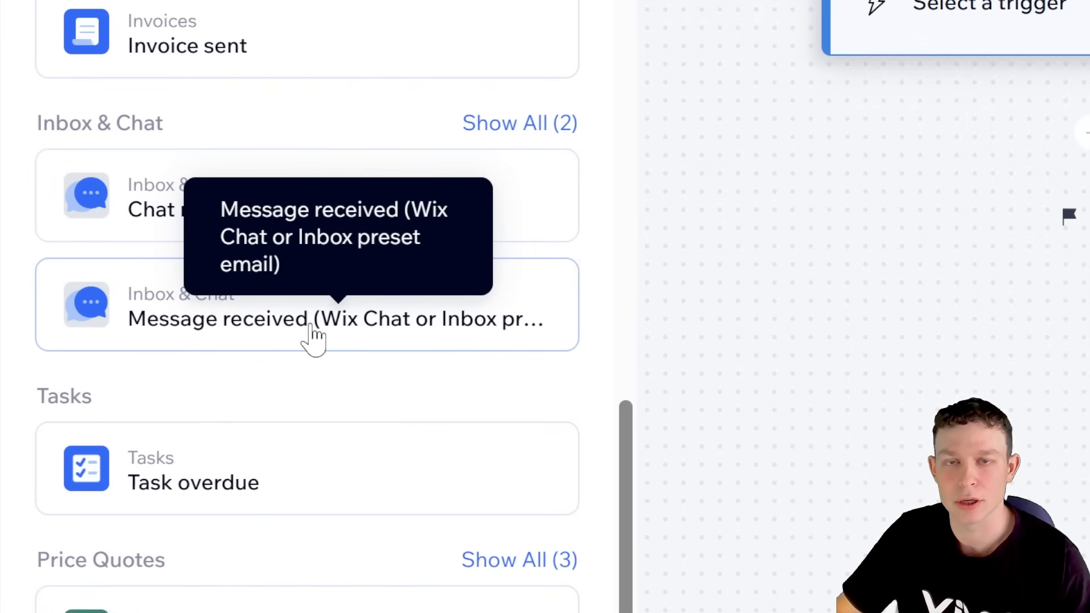
{"action": "left_click", "coordinate": [311, 332]}
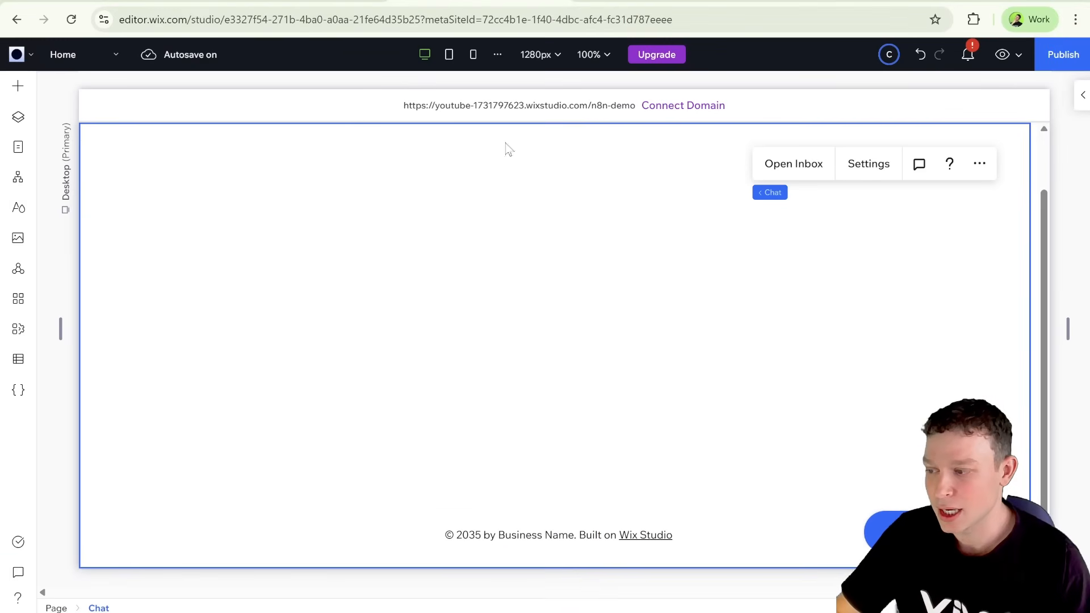
Step: Return from the site editor to the Wix automation and add an action step below the message-received trigger
{"action": "left_click", "coordinate": [342, 3]}
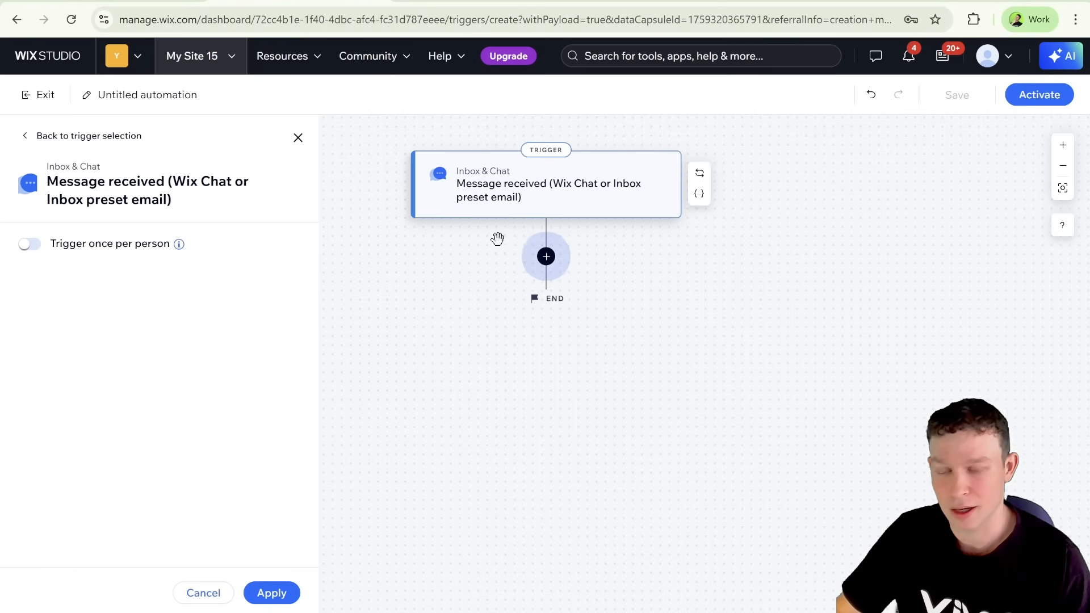
{"action": "left_click", "coordinate": [547, 257]}
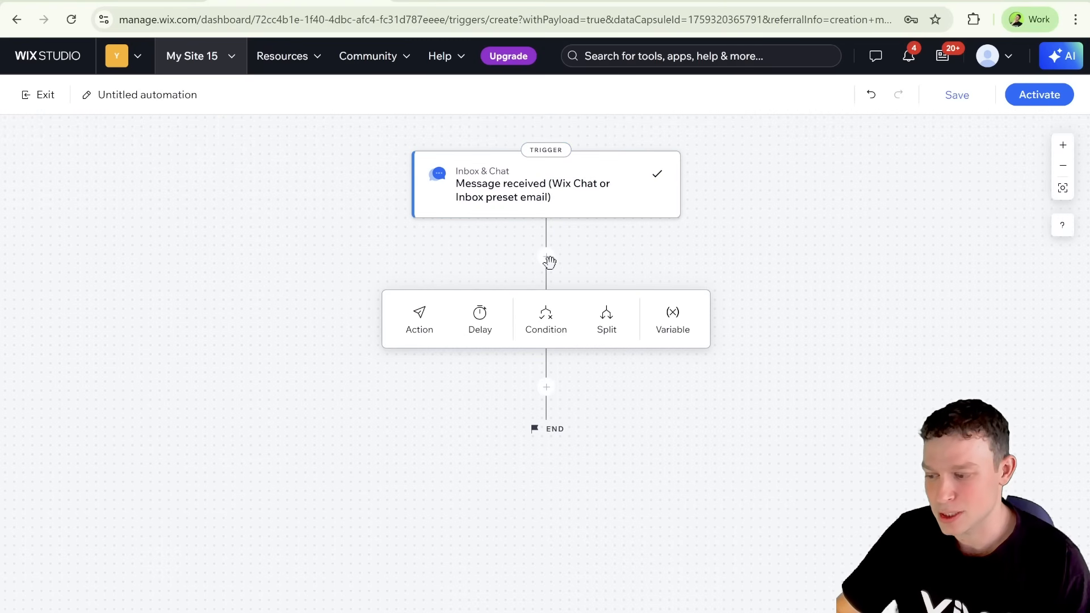
{"action": "left_click", "coordinate": [425, 328]}
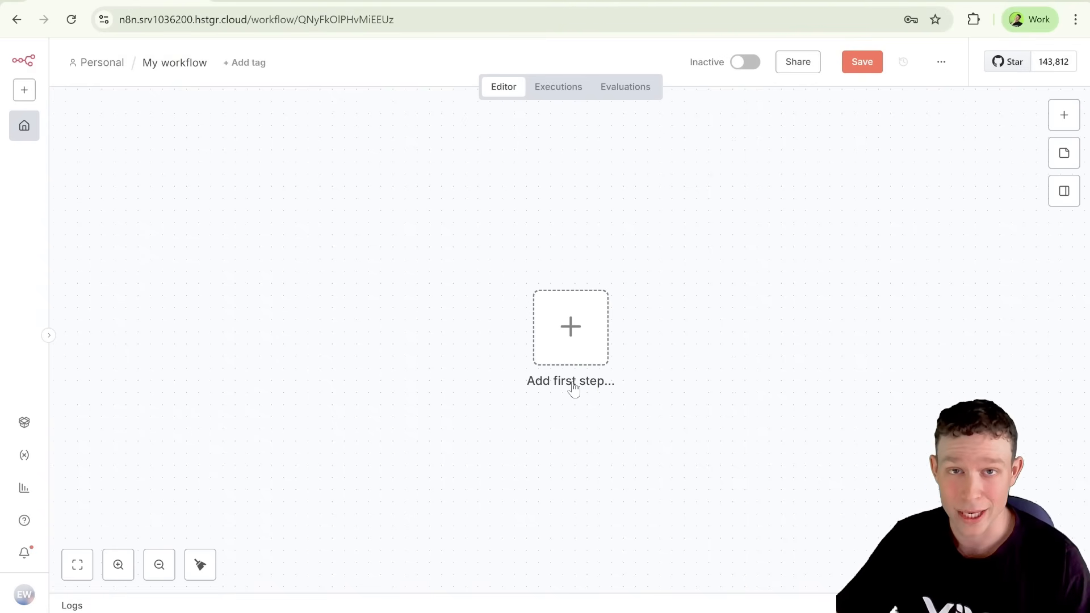
Step: In the empty n8n workflow, add an "On webhook call" trigger as the first step
{"action": "left_click", "coordinate": [585, 339]}
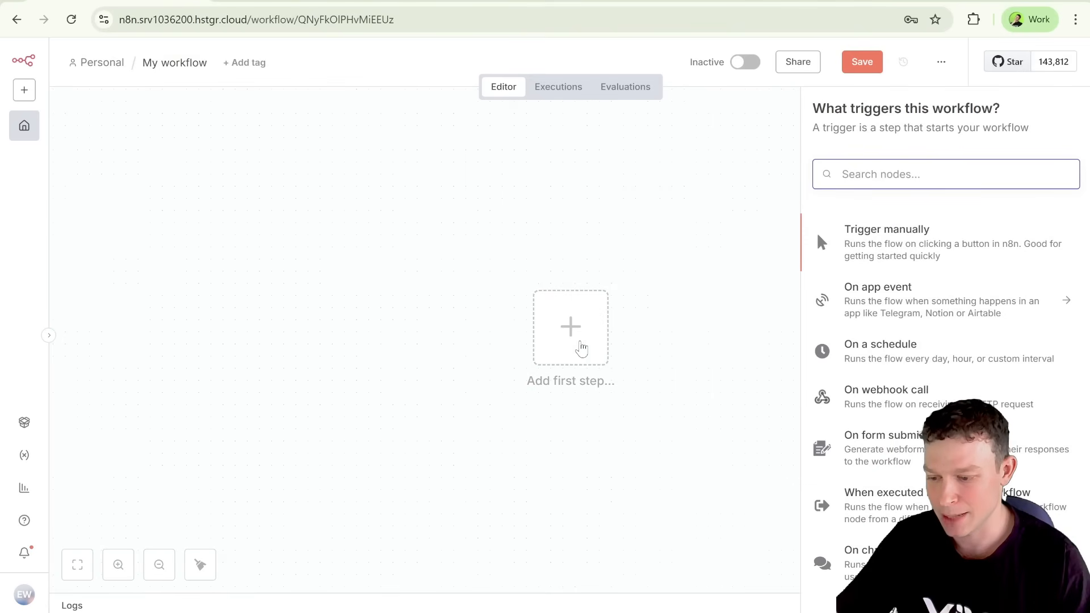
{"action": "scroll", "coordinate": [888, 329], "scroll_direction": "down", "scroll_amount": 1}
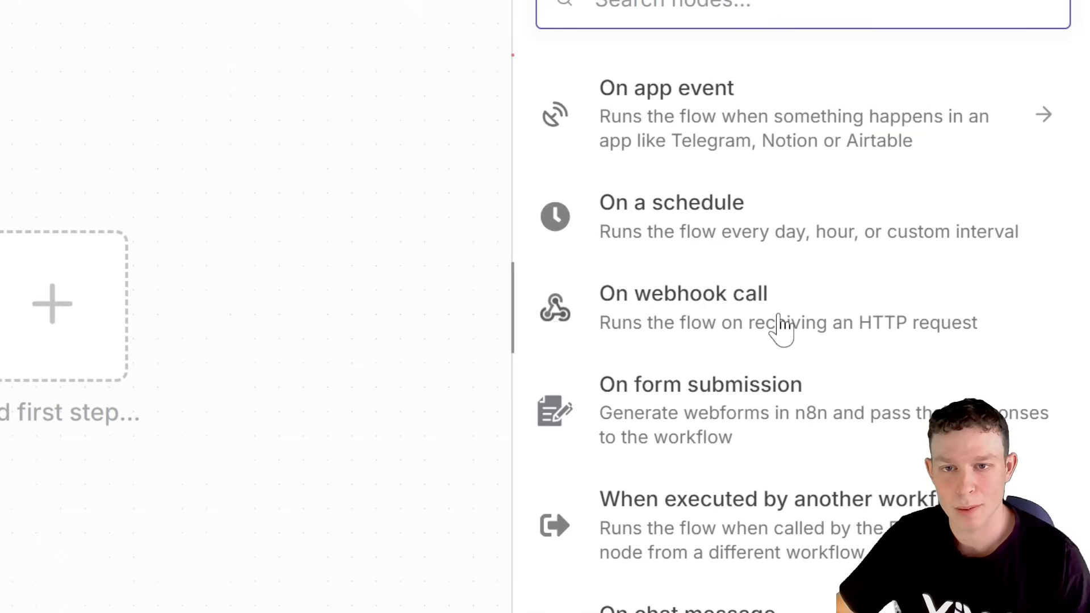
{"action": "left_click", "coordinate": [781, 325]}
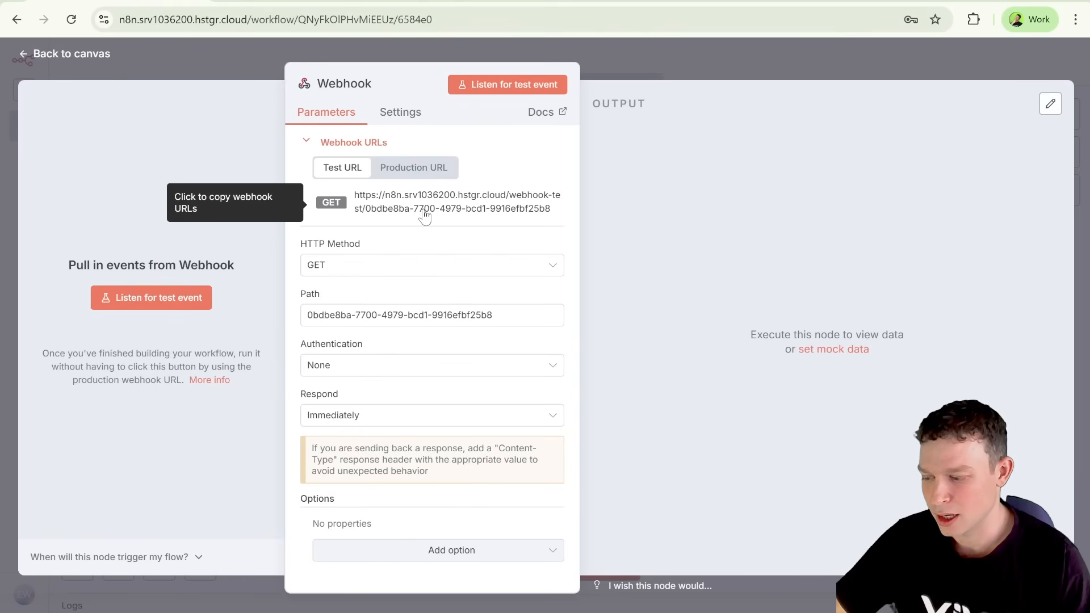
Step: Compare the webhook's production and test URLs, and copy the test URL
{"action": "left_click", "coordinate": [425, 175]}
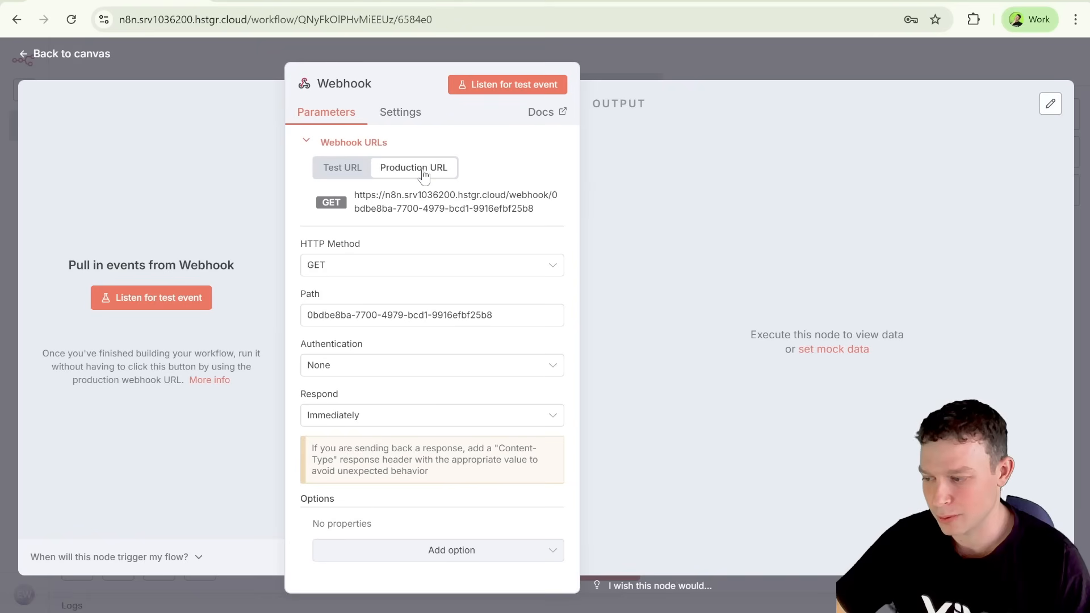
{"action": "left_click", "coordinate": [341, 168]}
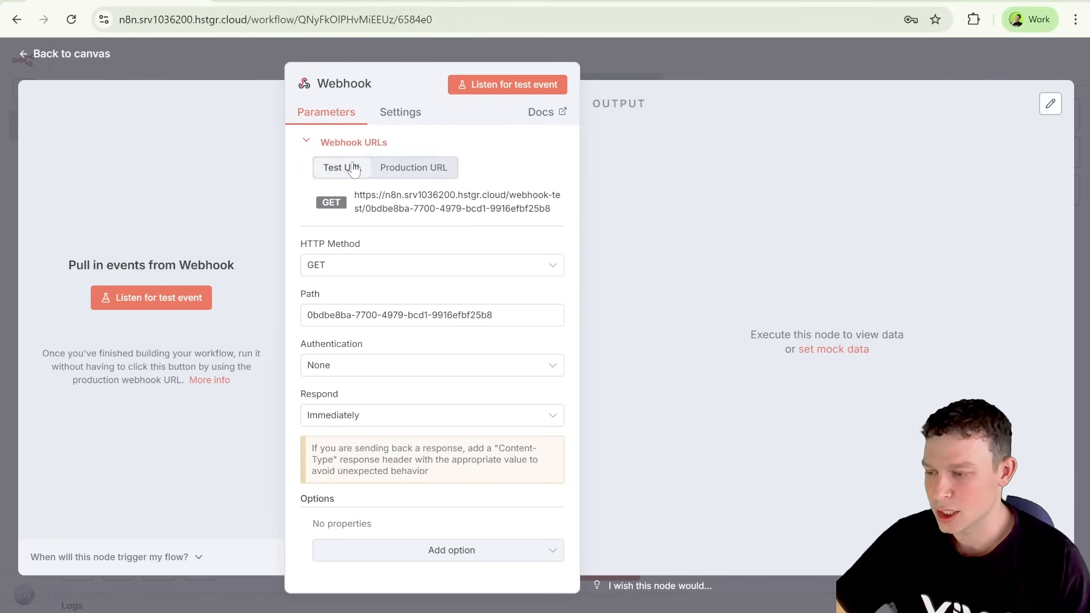
{"action": "left_click", "coordinate": [436, 215]}
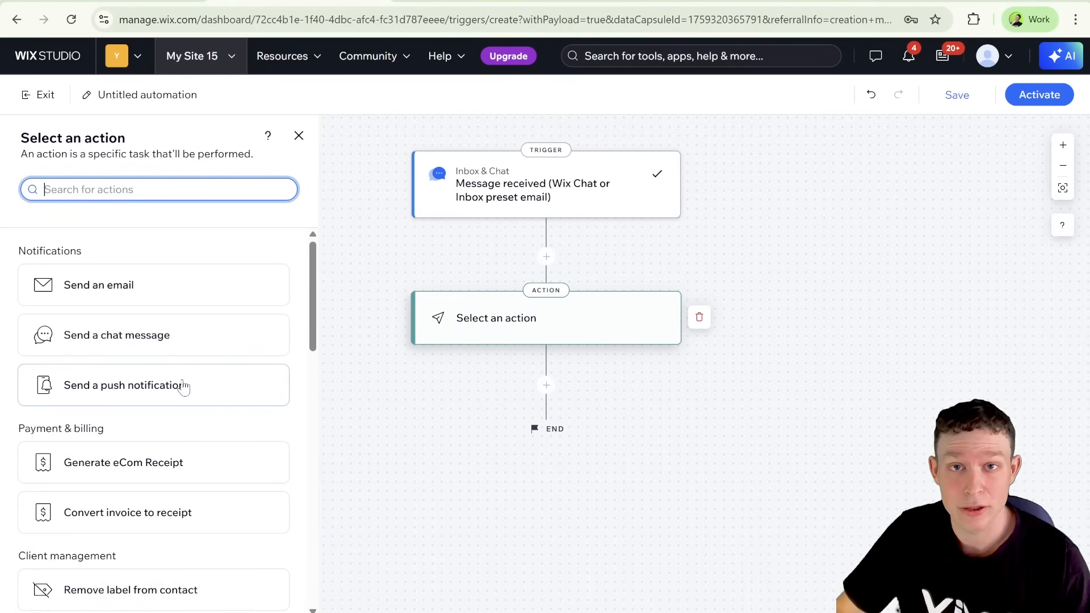
Step: In the Wix automation, choose Send HTTP request as the action and check its available request methods
{"action": "scroll", "coordinate": [3, 487], "scroll_direction": "down", "scroll_amount": 4}
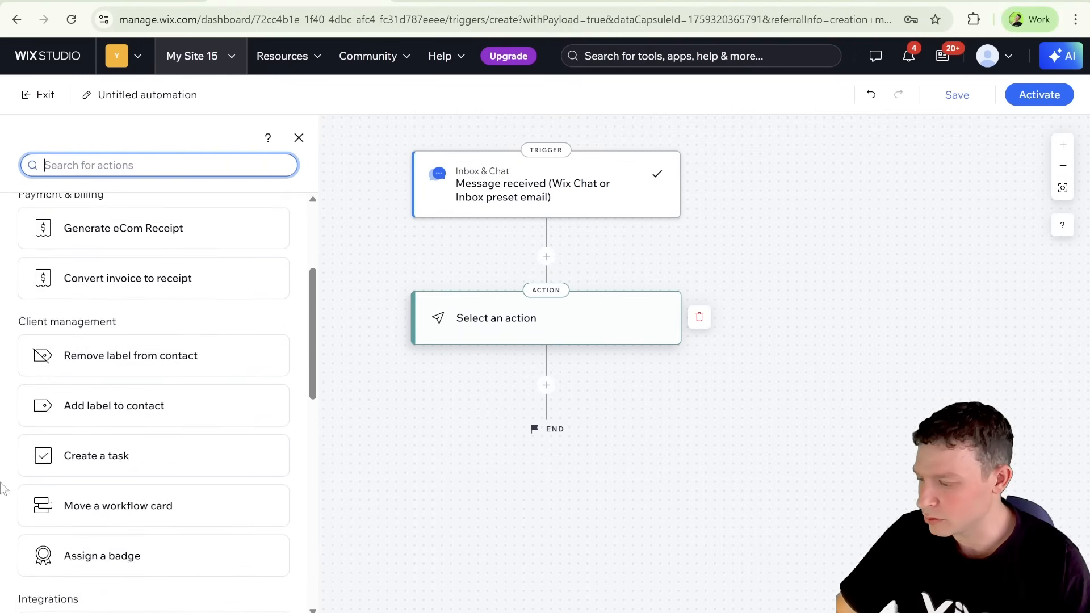
{"action": "scroll", "coordinate": [3, 487], "scroll_direction": "down", "scroll_amount": 3}
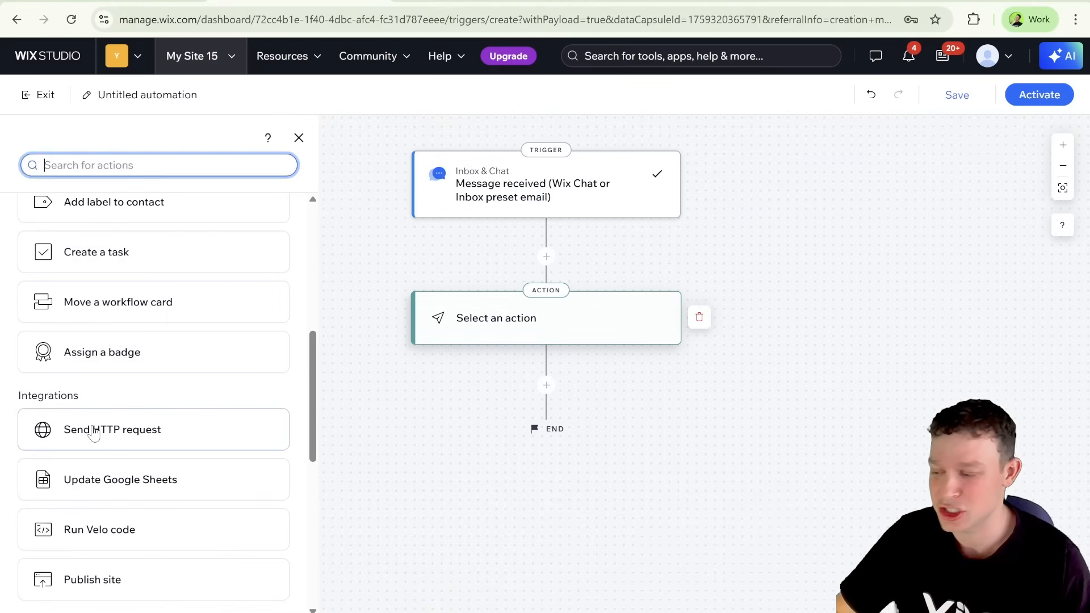
{"action": "left_click", "coordinate": [94, 435]}
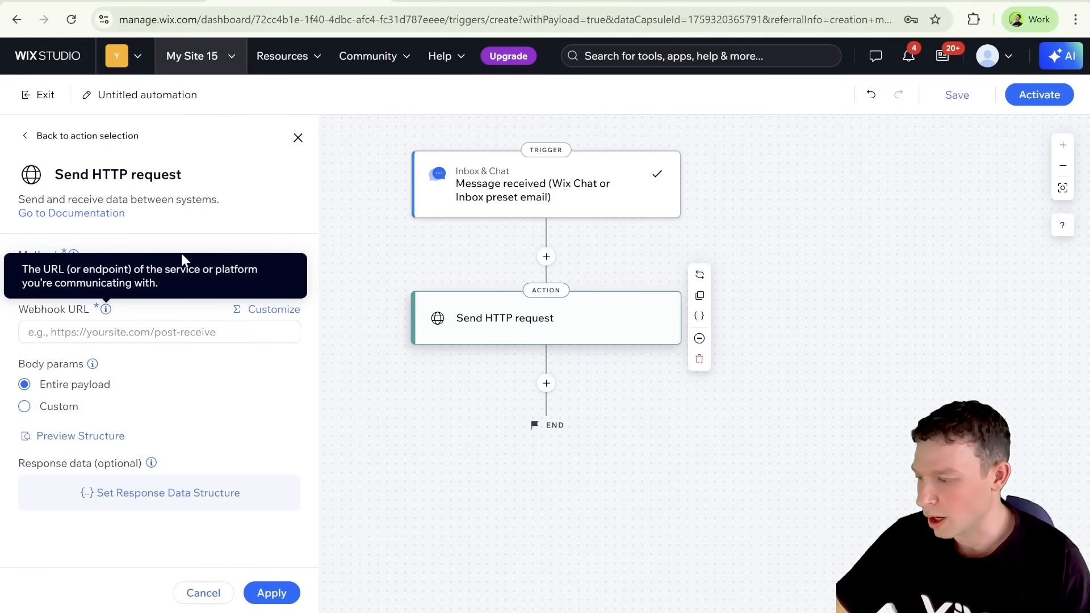
{"action": "left_click", "coordinate": [250, 278]}
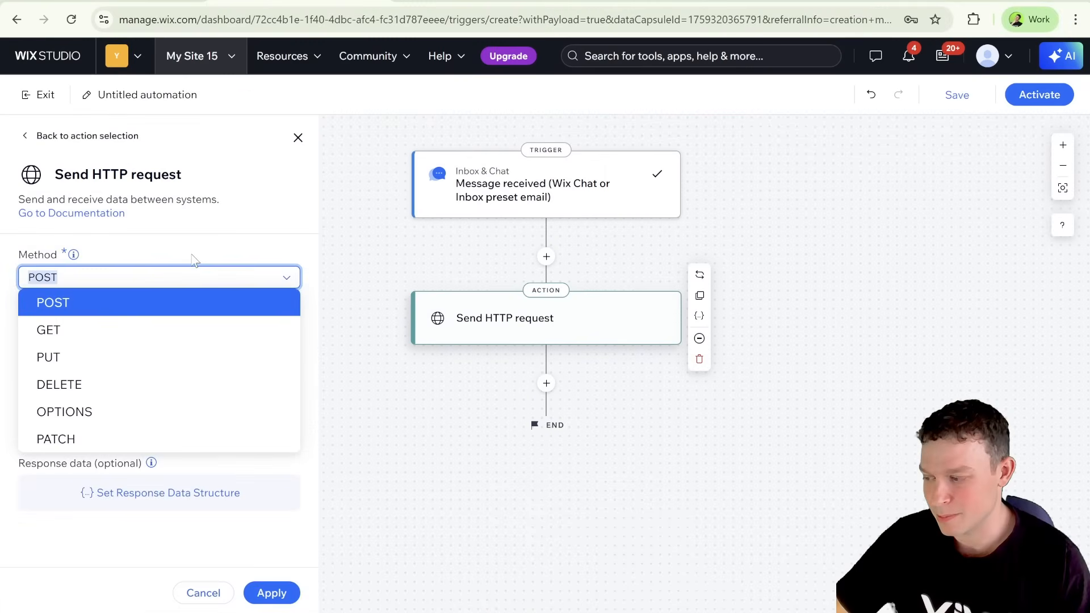
{"action": "left_click", "coordinate": [329, 256]}
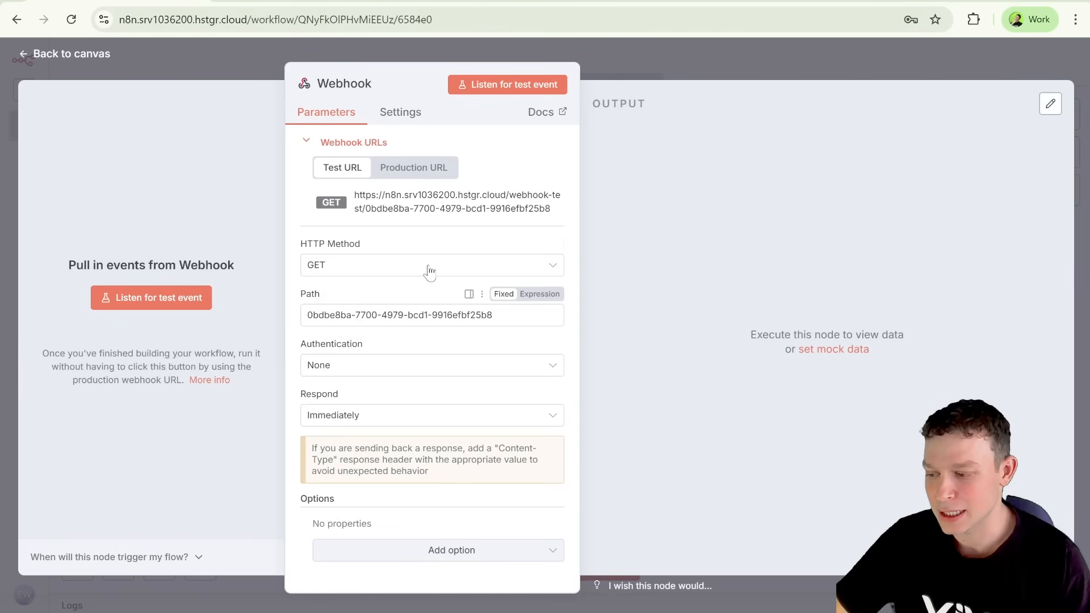
Step: Switch to n8n and set the Webhook node's HTTP method to POST
{"action": "left_click", "coordinate": [432, 267]}
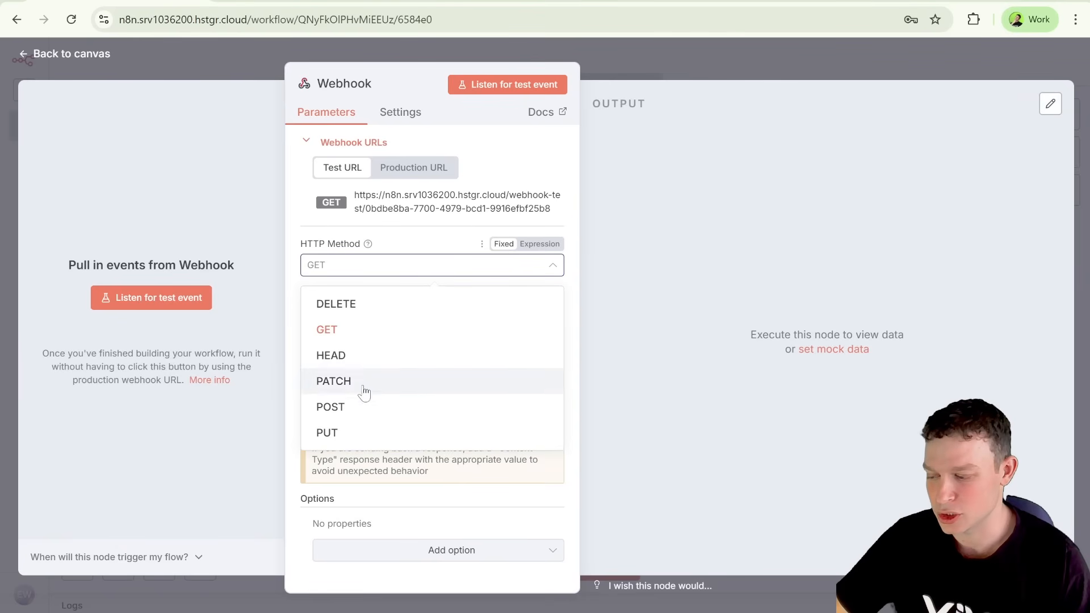
{"action": "left_click", "coordinate": [357, 407]}
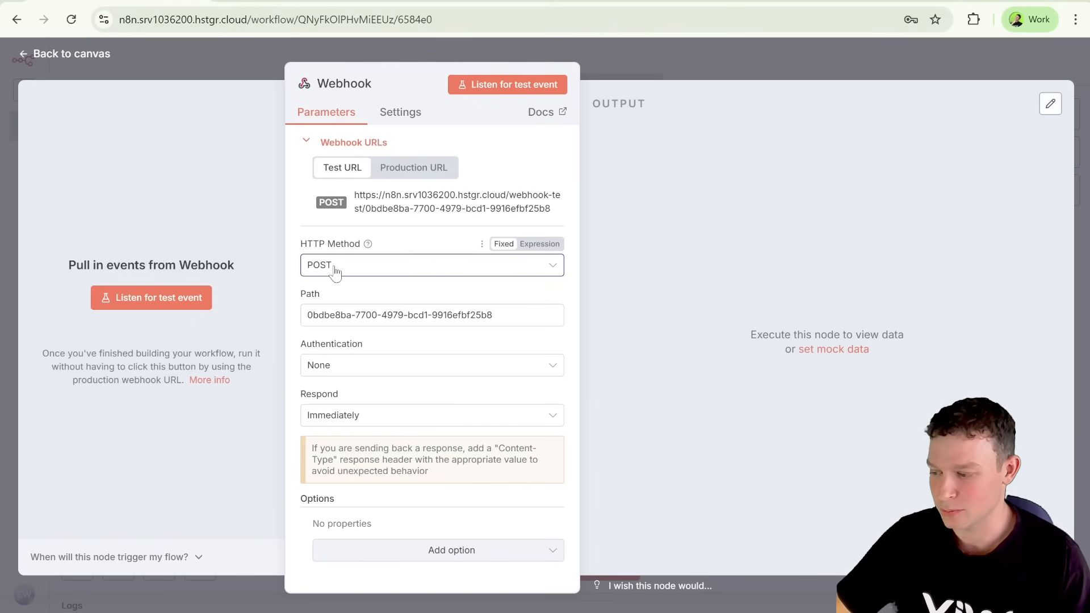
{"action": "left_click", "coordinate": [366, 271]}
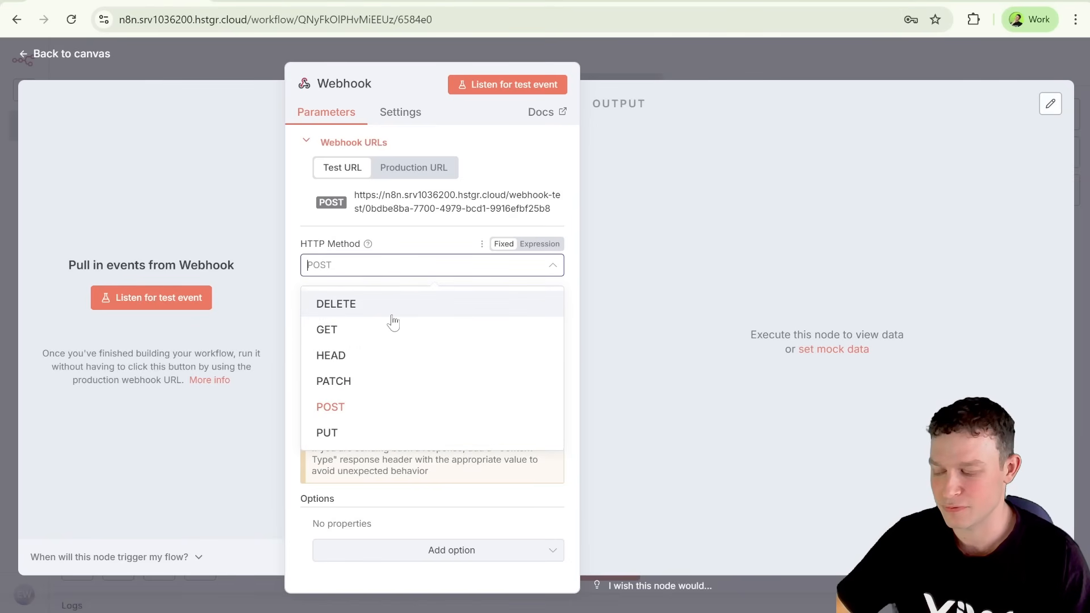
{"action": "left_click", "coordinate": [412, 248]}
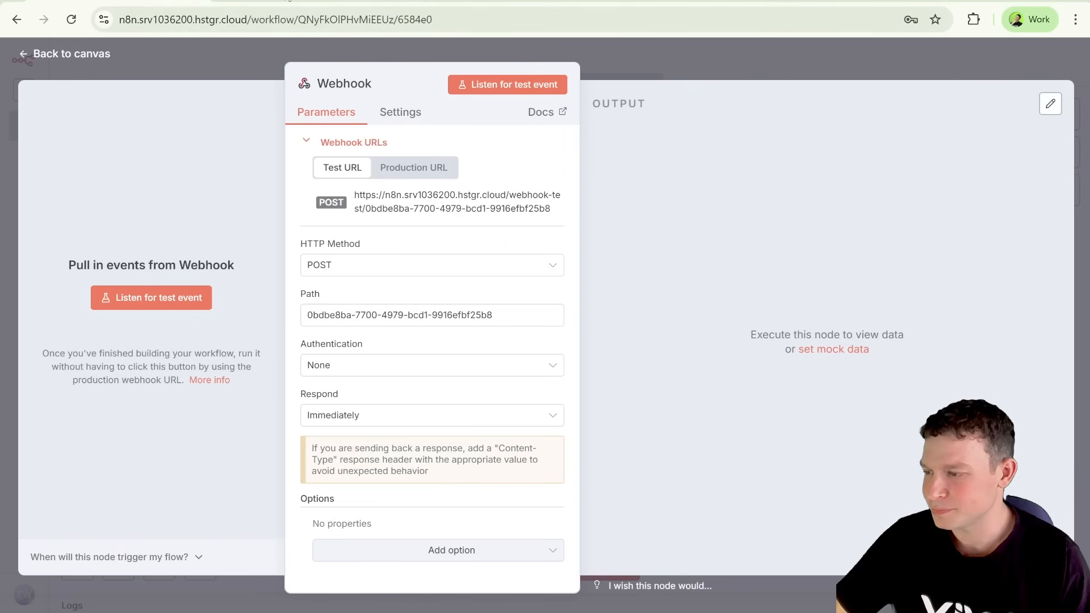
Step: Switch to the Wix automation and paste the copied n8n test URL as the HTTP request's webhook URL
{"action": "left_click", "coordinate": [347, 1]}
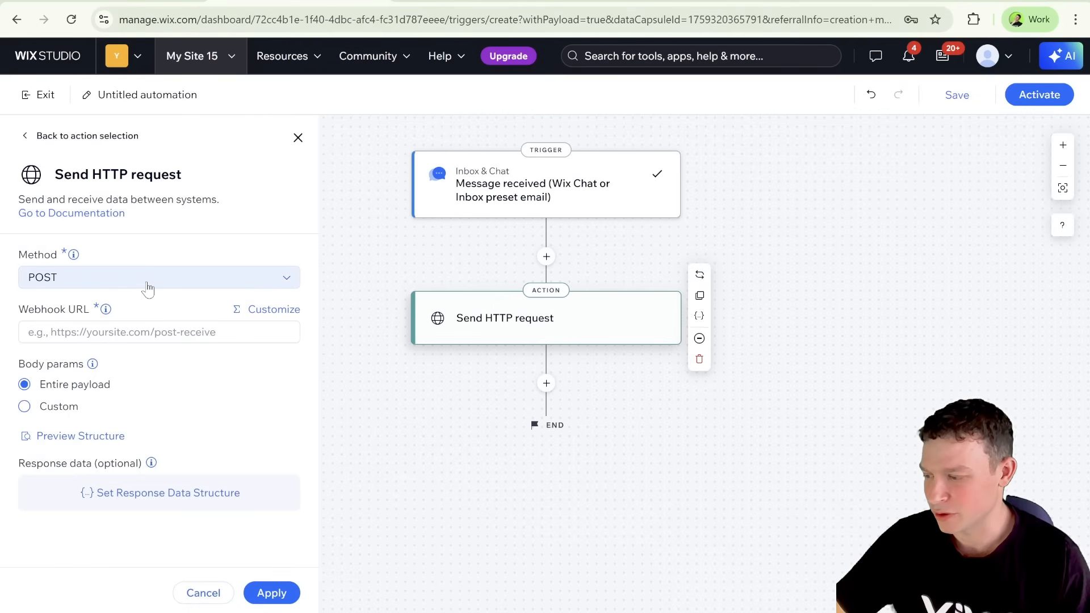
{"action": "left_click", "coordinate": [140, 331]}
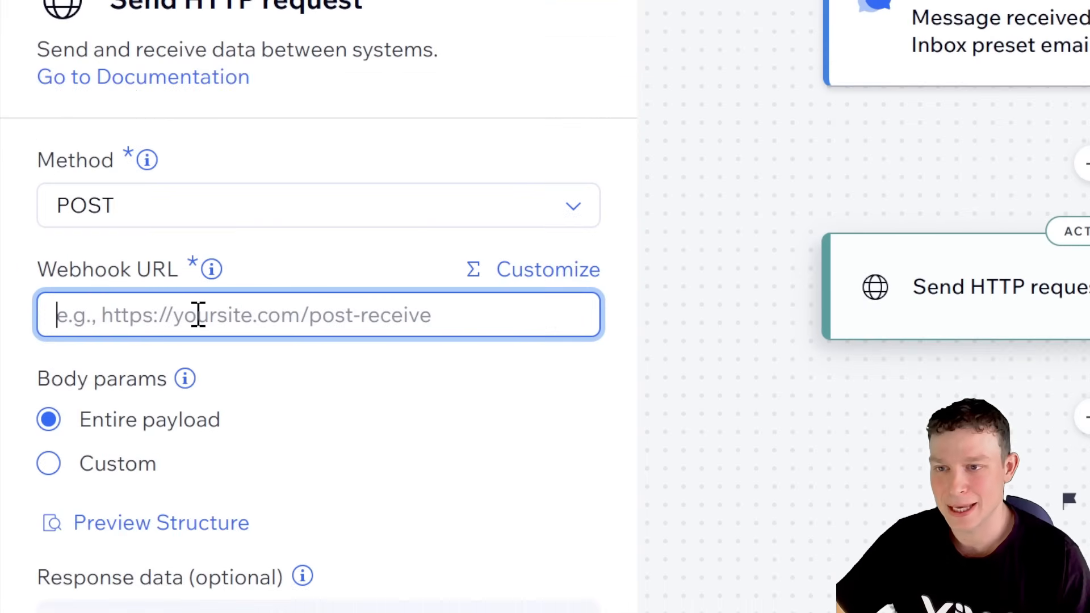
{"action": "key", "text": "ctrl+v"}
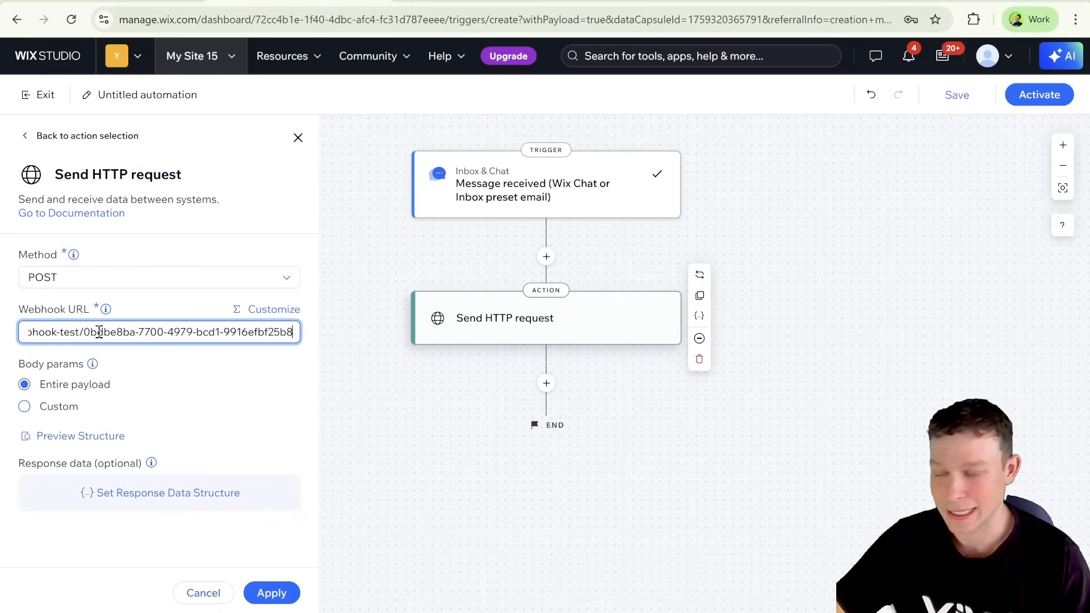
{"action": "left_click", "coordinate": [163, 318]}
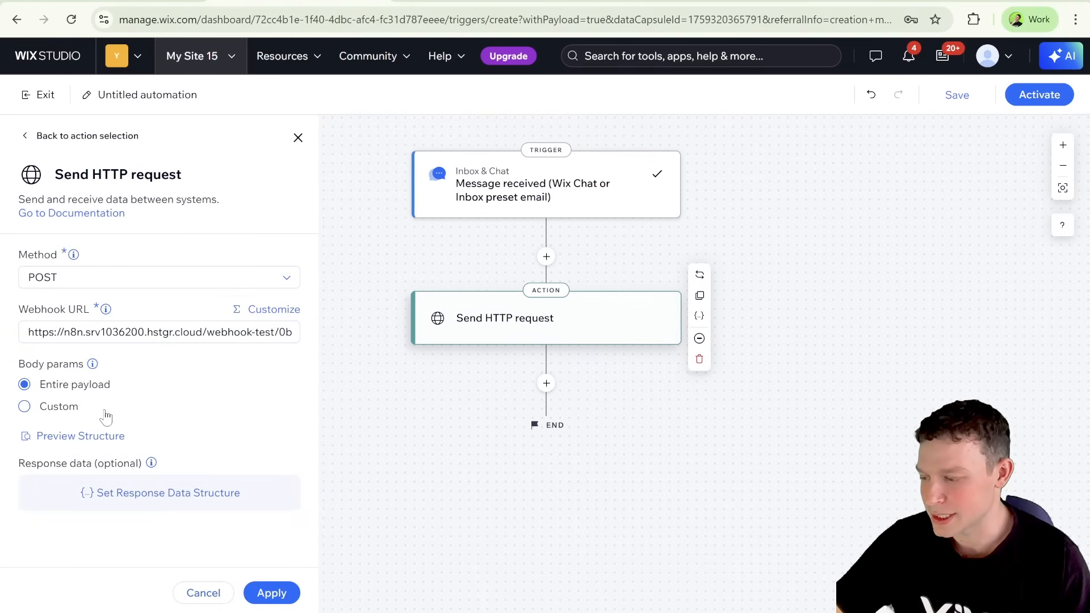
Step: Preview the request's body structure, examining the message and contact properties and the payload example
{"action": "mouse_move", "coordinate": [175, 472]}
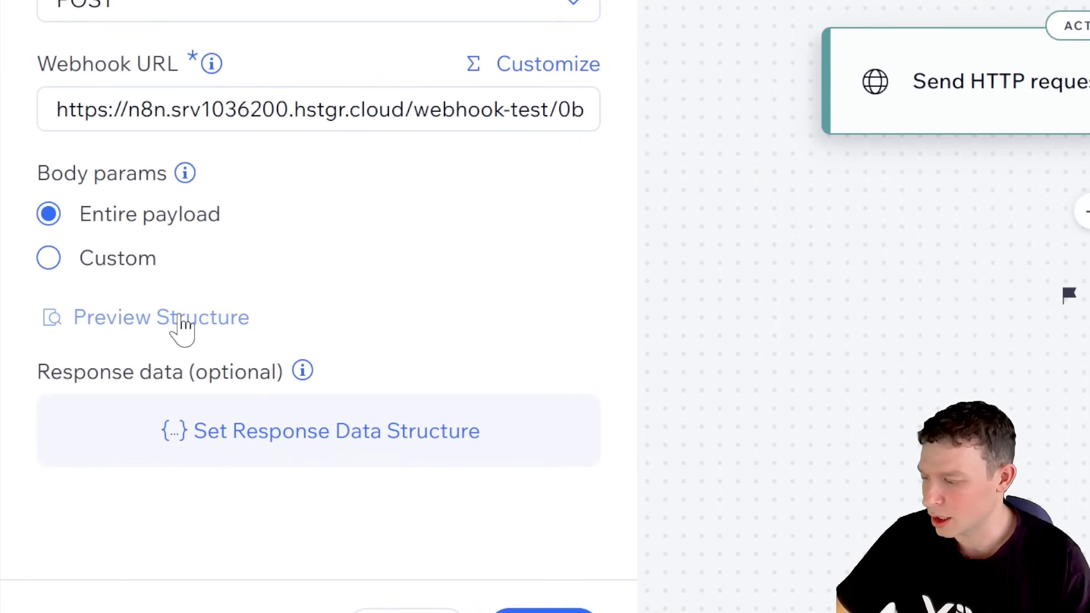
{"action": "left_click", "coordinate": [180, 322]}
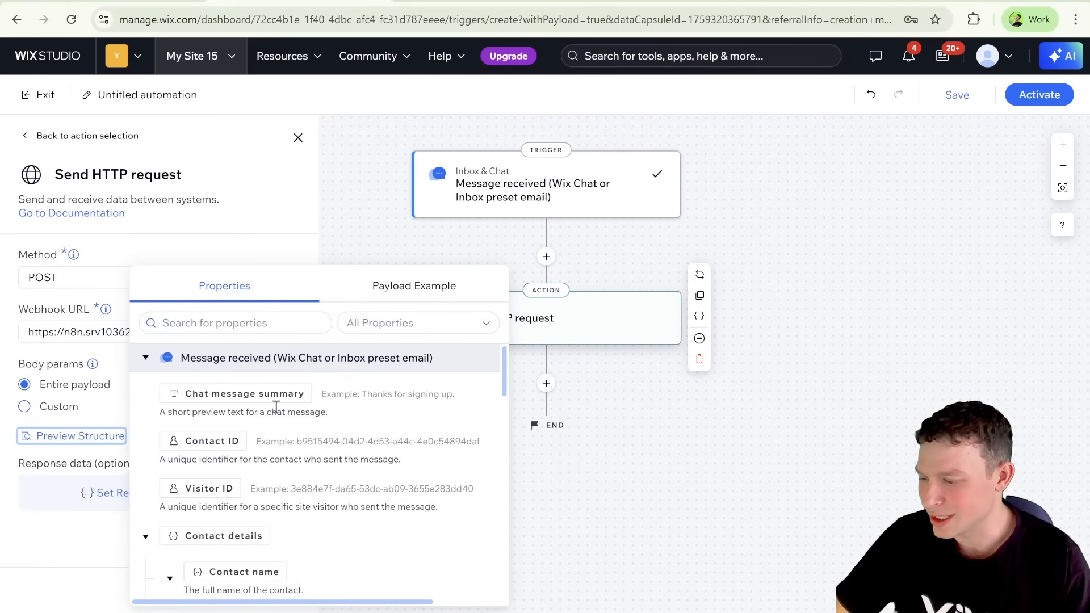
{"action": "scroll", "coordinate": [276, 406], "scroll_direction": "down", "scroll_amount": 5}
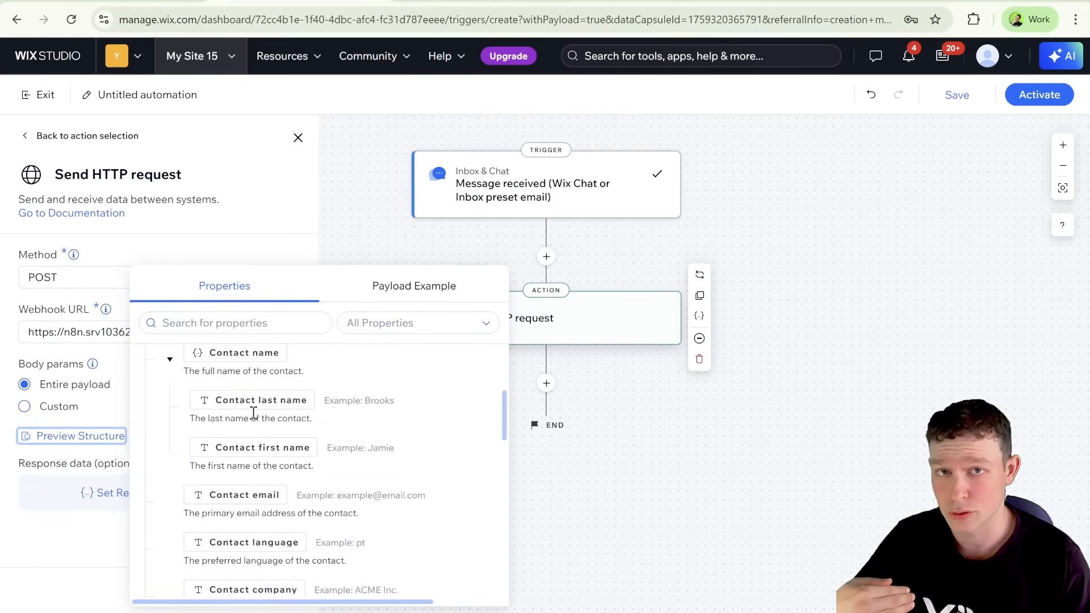
{"action": "scroll", "coordinate": [278, 418], "scroll_direction": "up", "scroll_amount": 5}
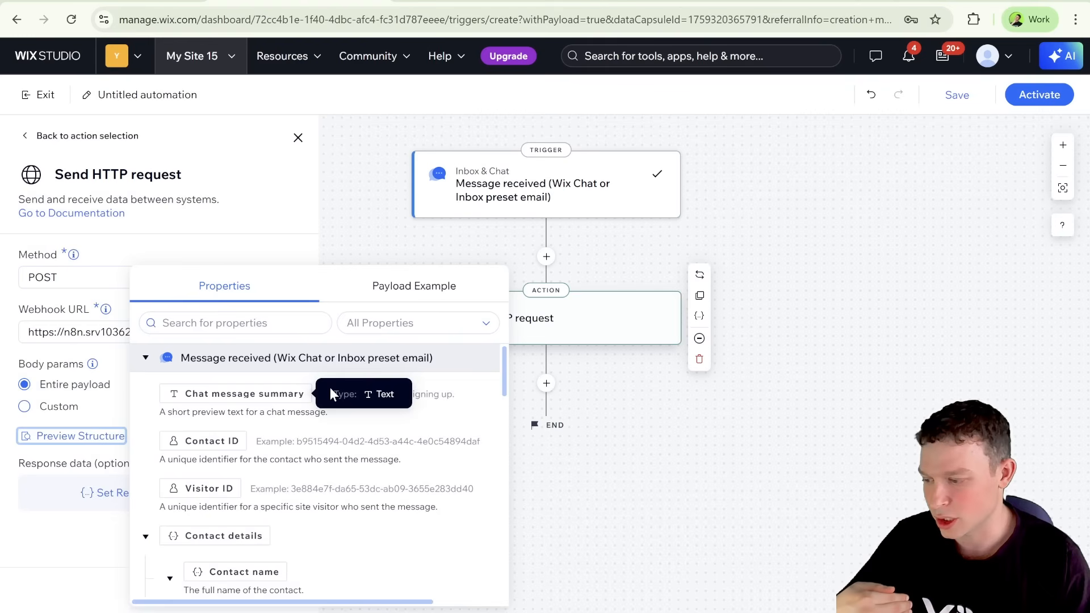
{"action": "left_click", "coordinate": [145, 359]}
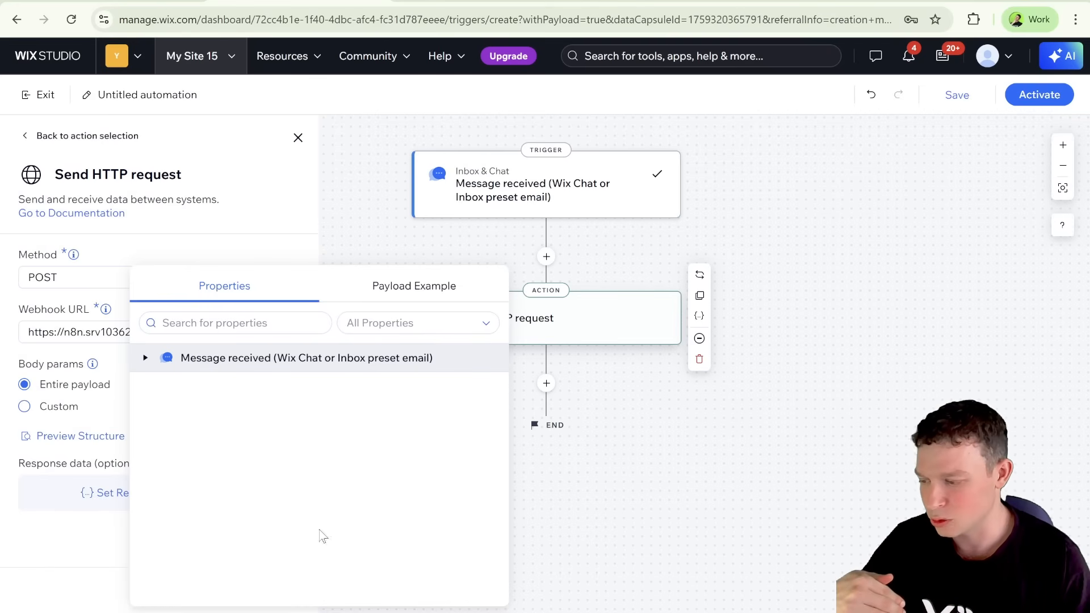
{"action": "left_click", "coordinate": [385, 287]}
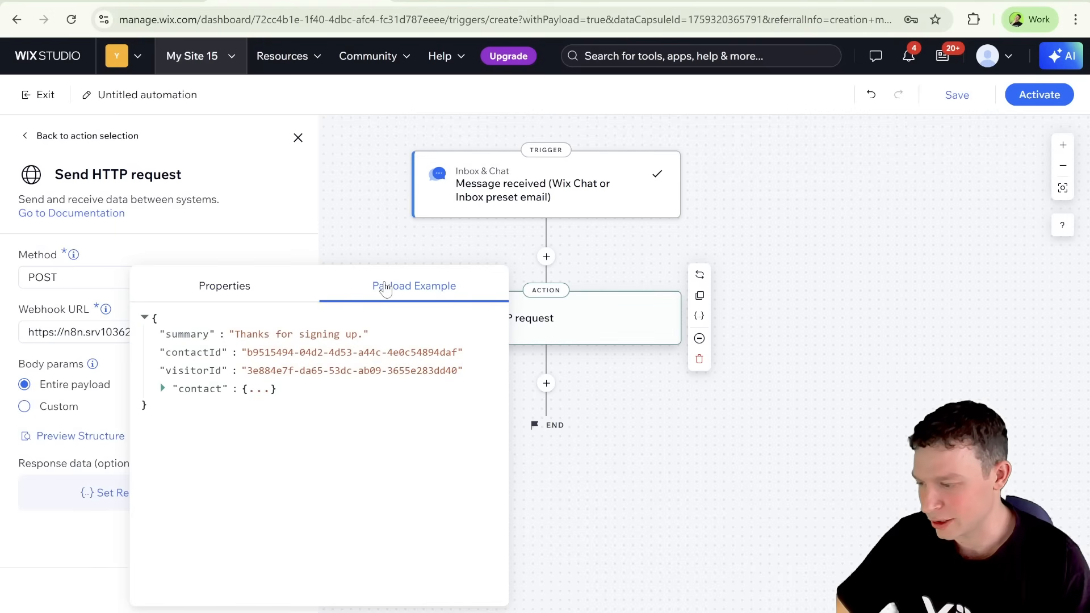
{"action": "left_click", "coordinate": [267, 298]}
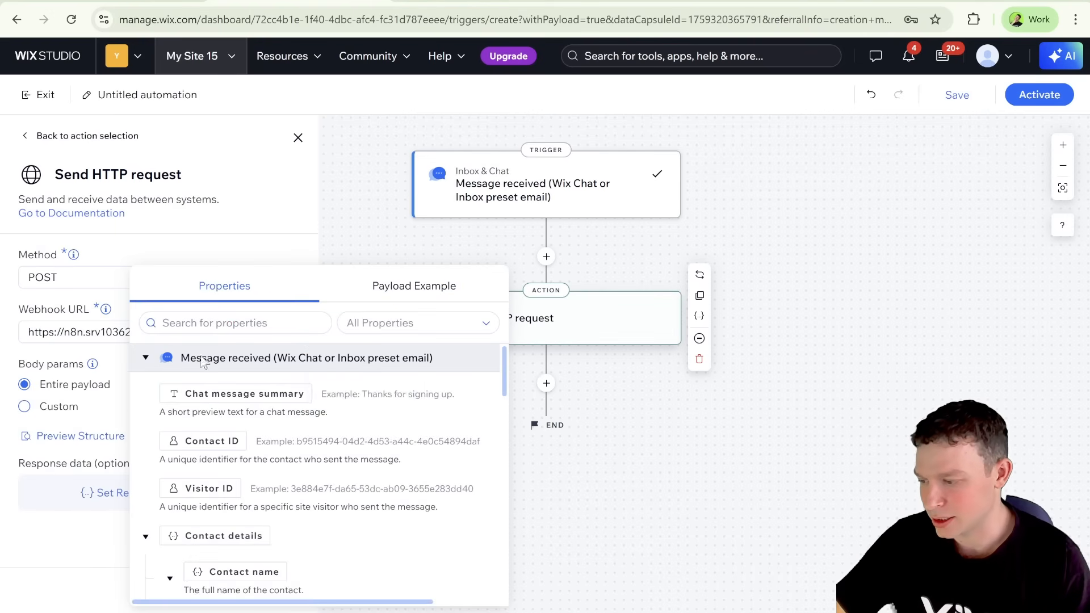
{"action": "left_click_drag", "start_coordinate": [169, 394], "coordinate": [241, 404]}
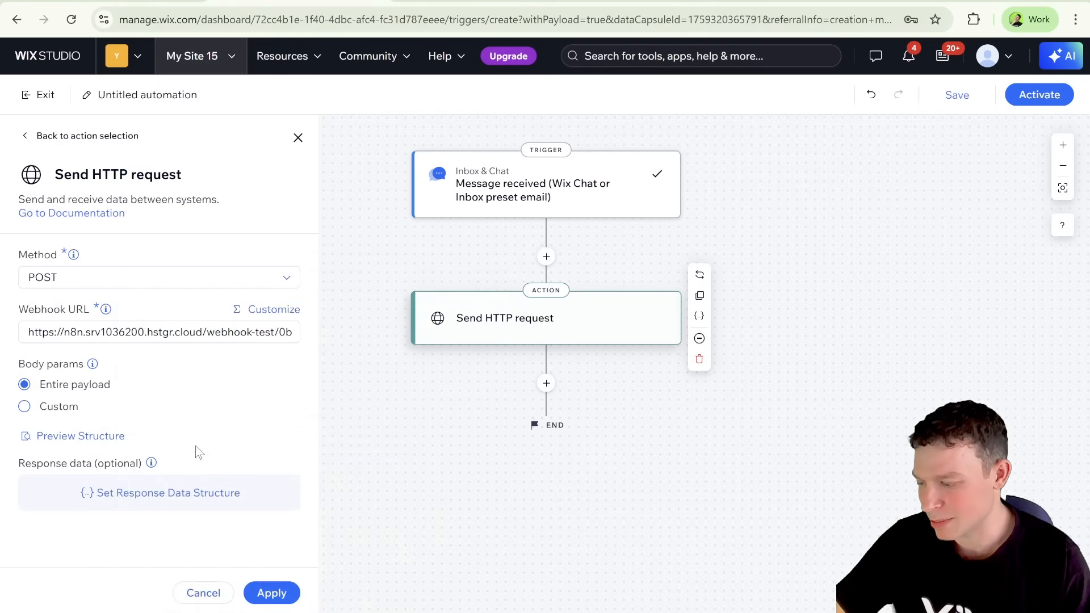
{"action": "left_click", "coordinate": [110, 438]}
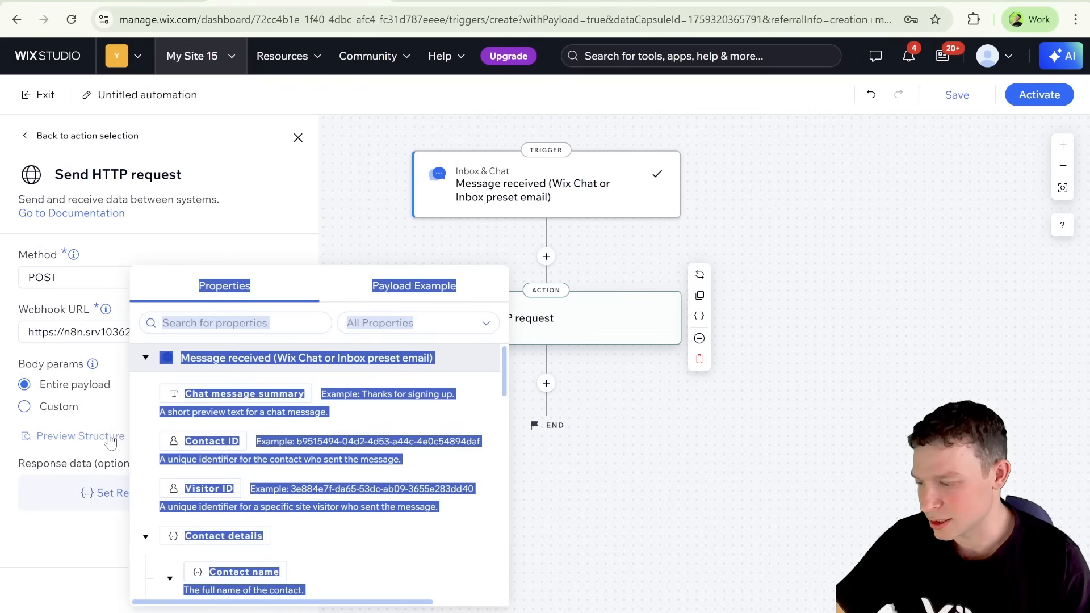
{"action": "left_click", "coordinate": [248, 449]}
{"action": "scroll", "coordinate": [250, 454], "scroll_direction": "down", "scroll_amount": 2}
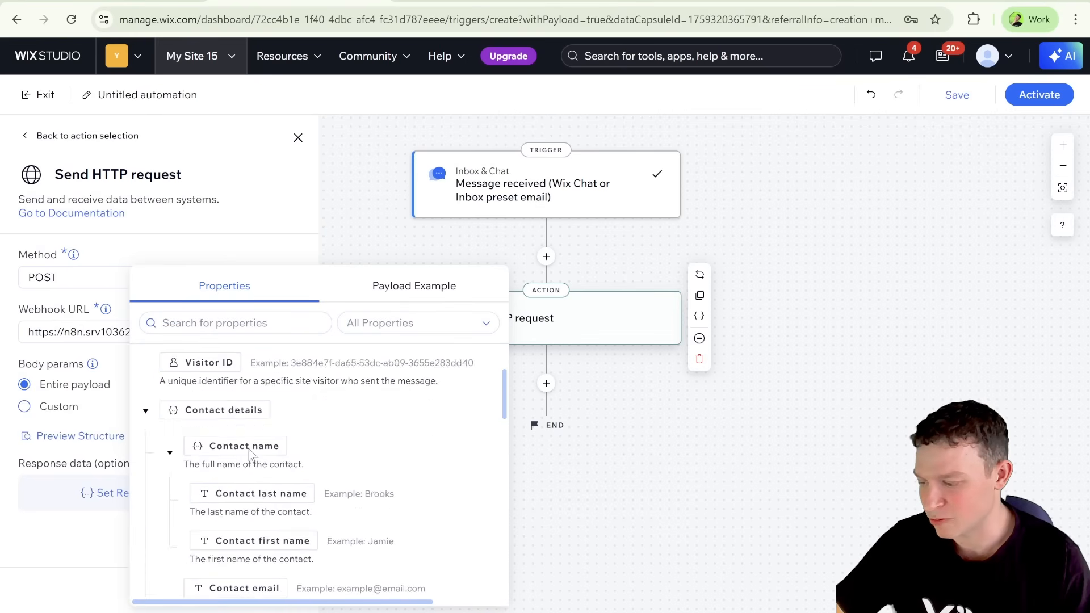
{"action": "scroll", "coordinate": [250, 454], "scroll_direction": "down", "scroll_amount": 4}
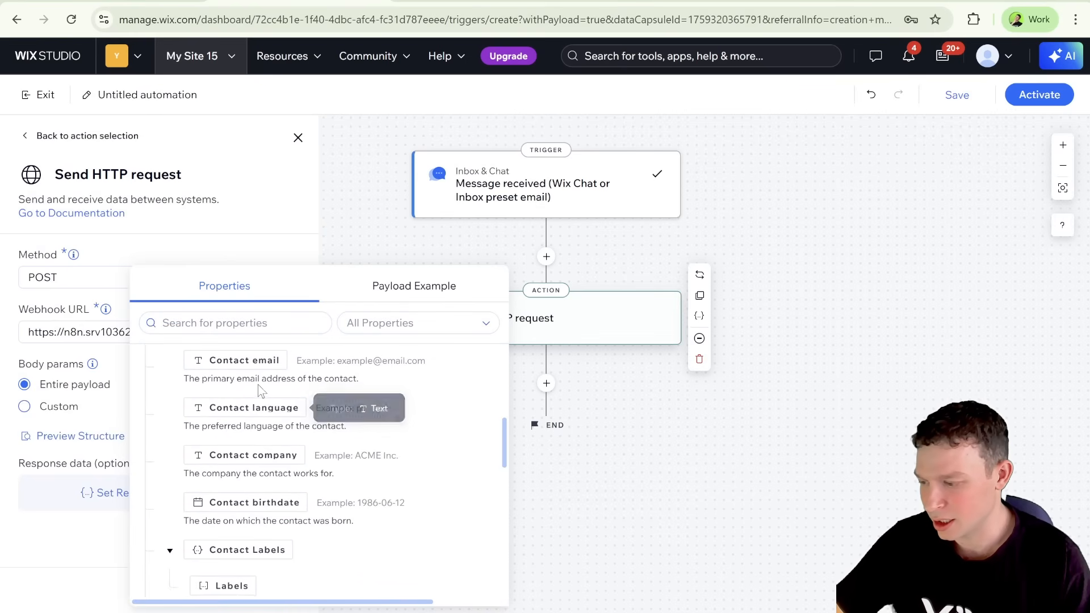
{"action": "scroll", "coordinate": [255, 385], "scroll_direction": "up", "scroll_amount": 1}
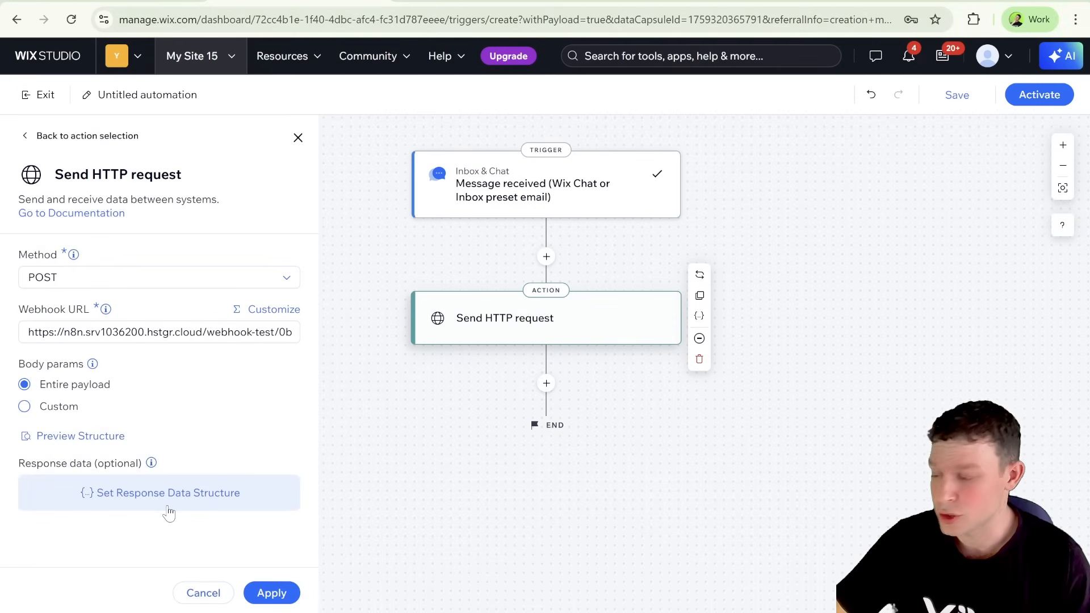
Step: Examine the sample JSON for the optional response data structure and close it without defining one
{"action": "left_click", "coordinate": [151, 498]}
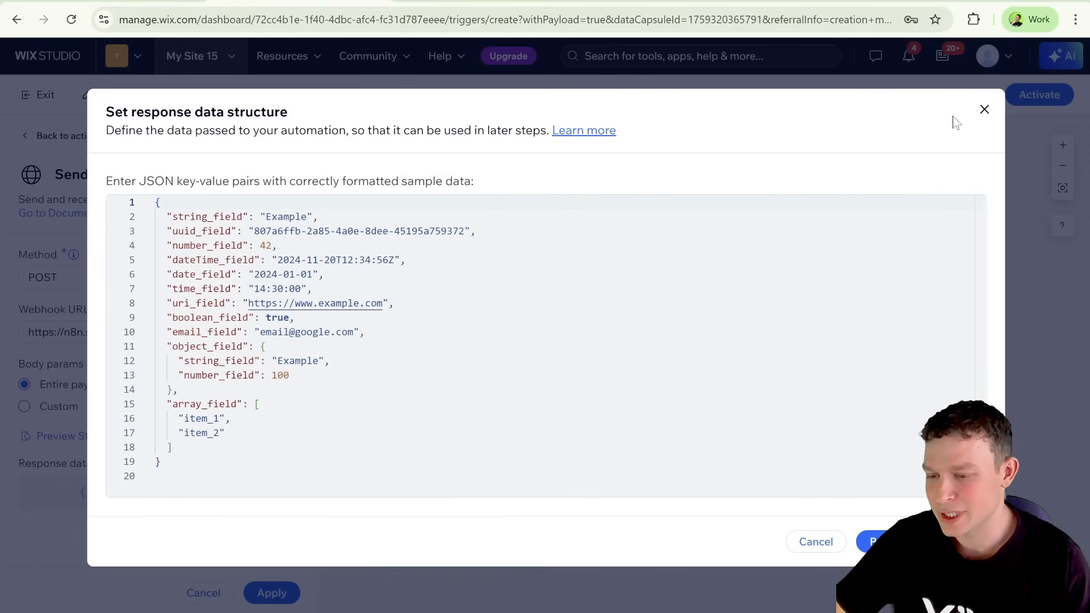
{"action": "left_click", "coordinate": [984, 109]}
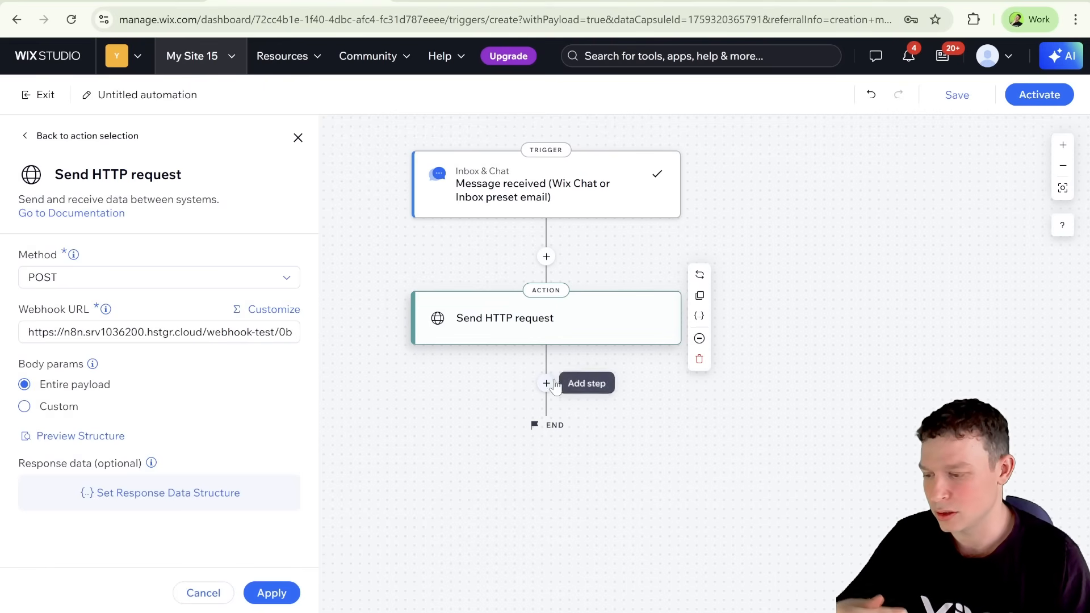
{"action": "left_click", "coordinate": [216, 502]}
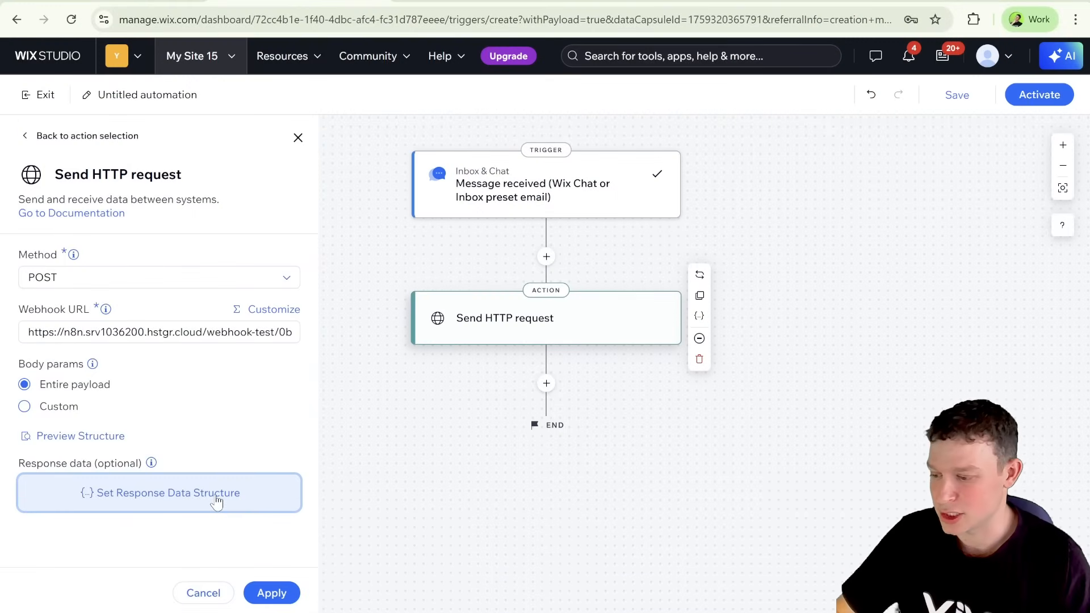
Step: Apply the Send HTTP request settings with the entire payload as body and activate the automation
{"action": "left_click", "coordinate": [271, 592]}
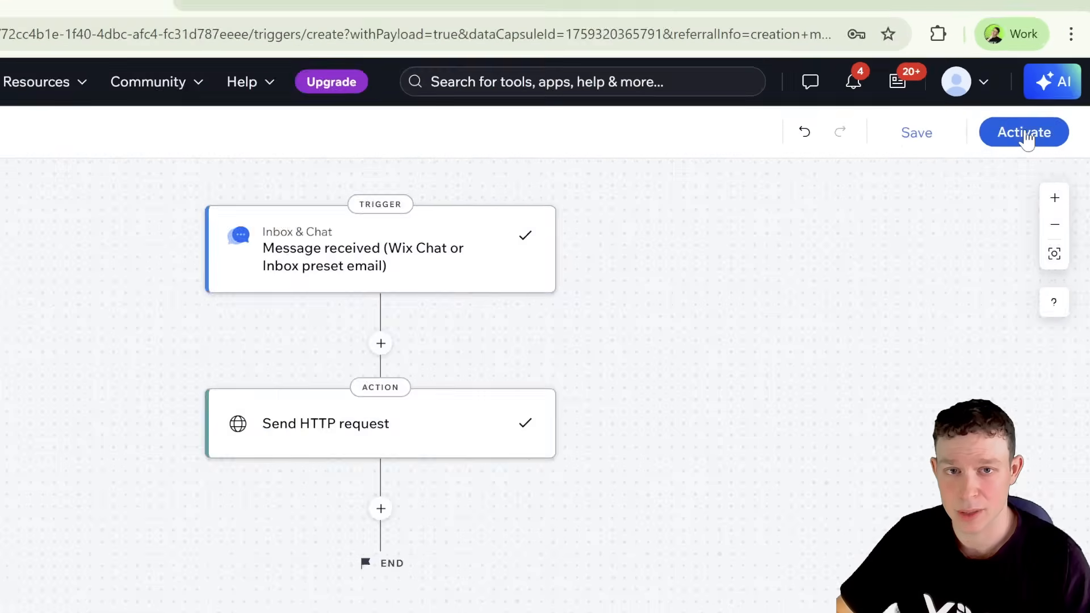
{"action": "left_click", "coordinate": [994, 224]}
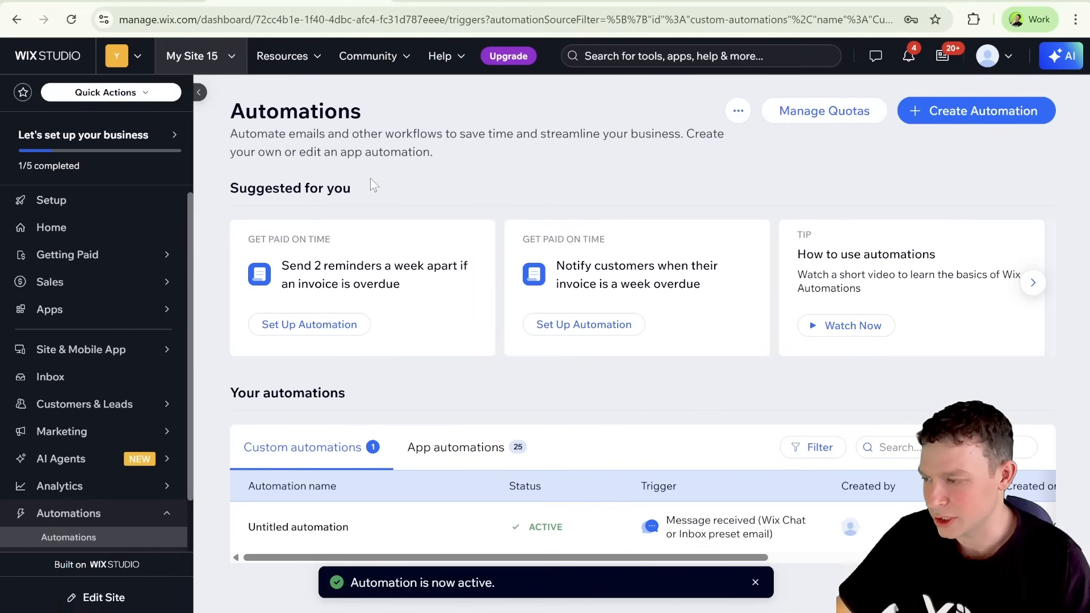
Step: Switch to n8n and start listening for a test event on the Webhook node
{"action": "left_click", "coordinate": [148, 3]}
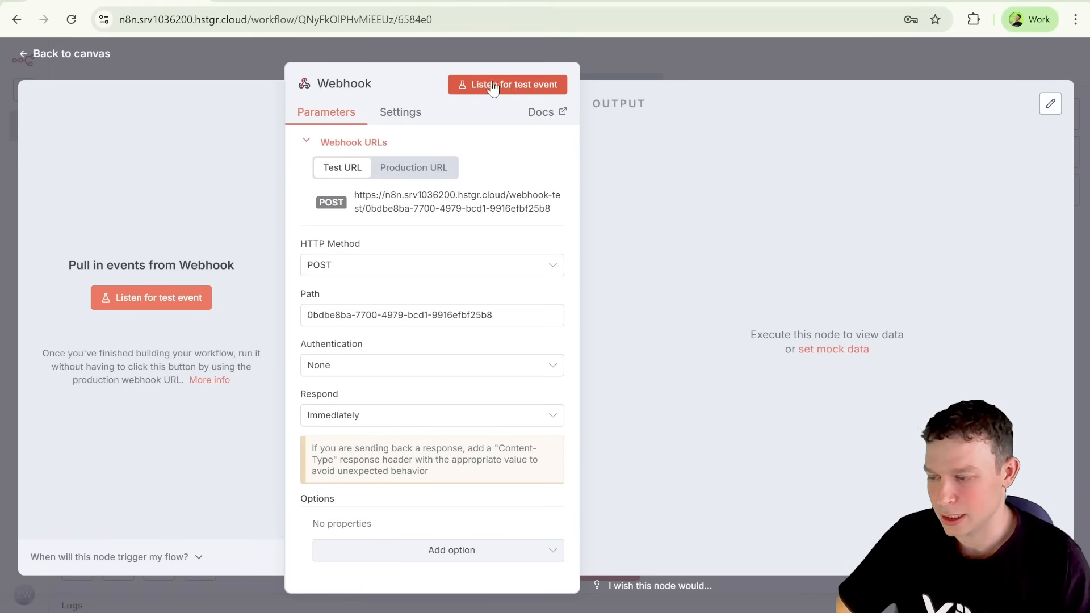
{"action": "left_click", "coordinate": [513, 84]}
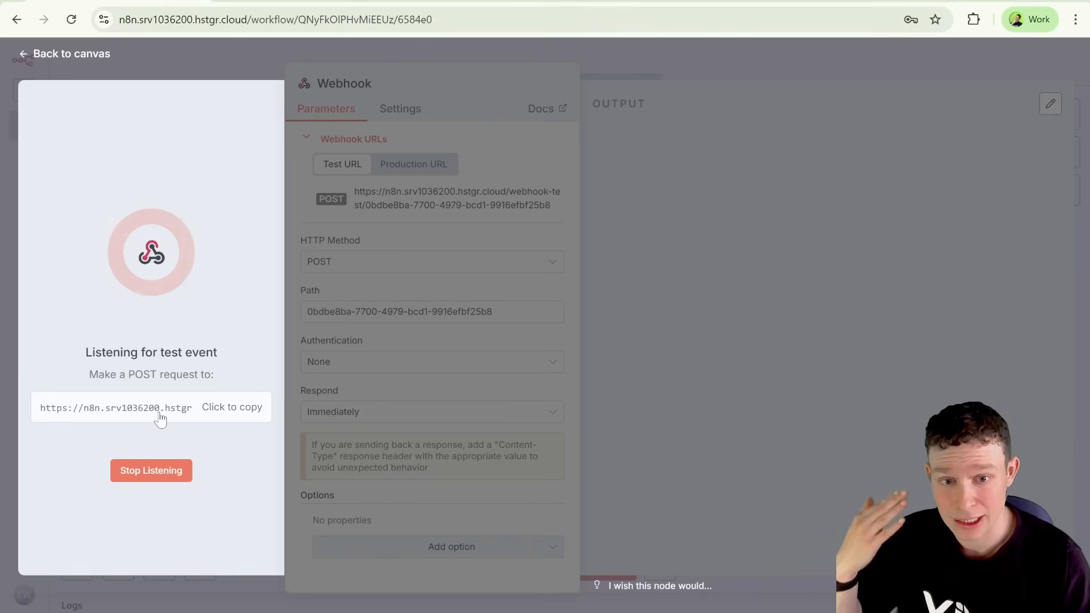
Step: Open the live n8n-demo site from the Wix Studio editor and send the chat message "Hello how are you?"
{"action": "left_click", "coordinate": [535, 1]}
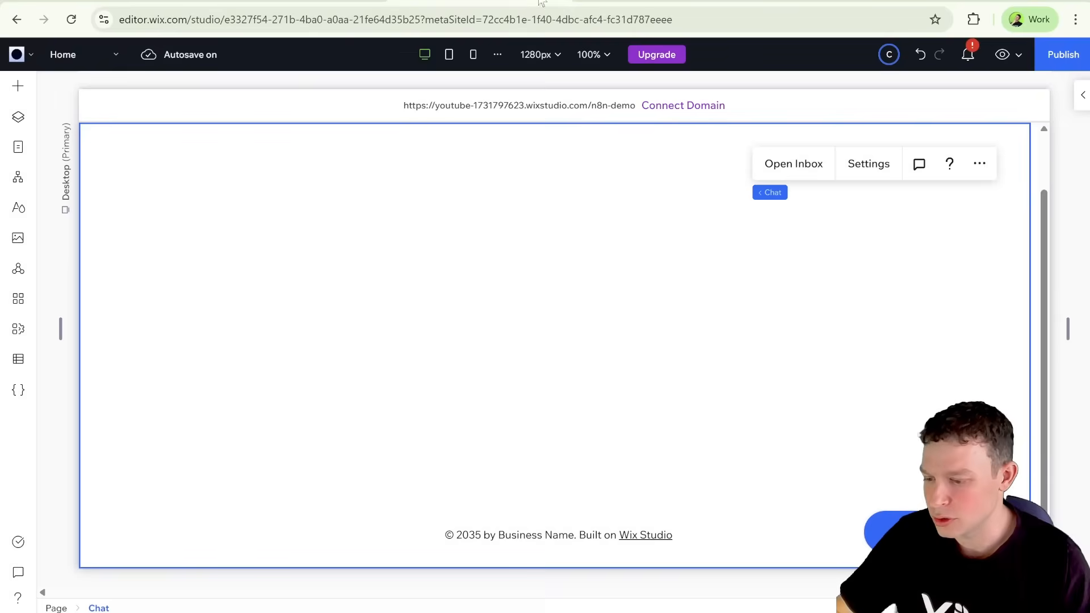
{"action": "left_click", "coordinate": [563, 107]}
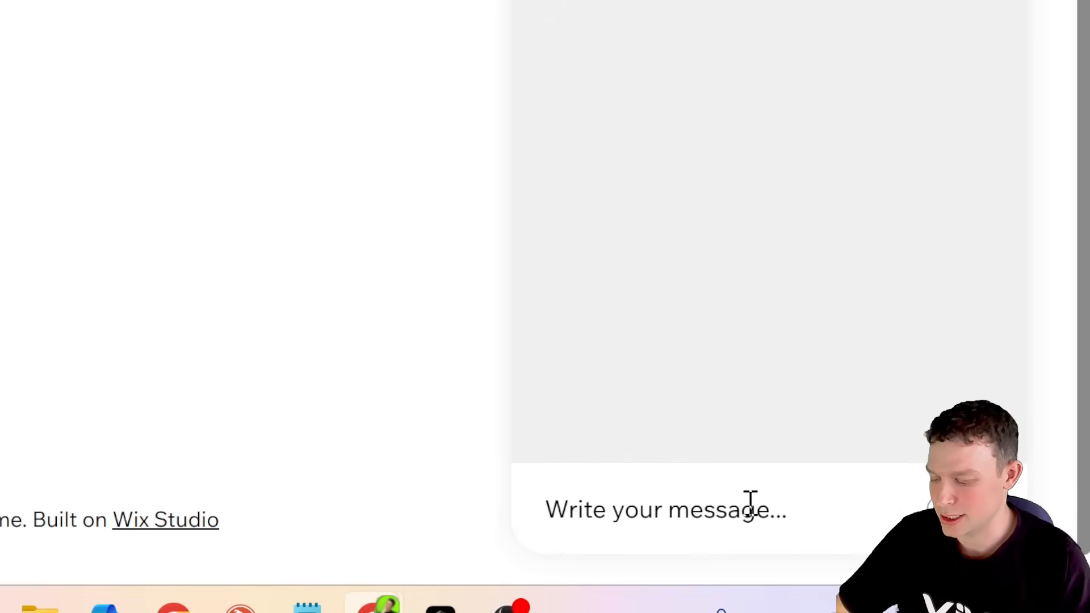
{"action": "type", "text": "Hello how are you?"}
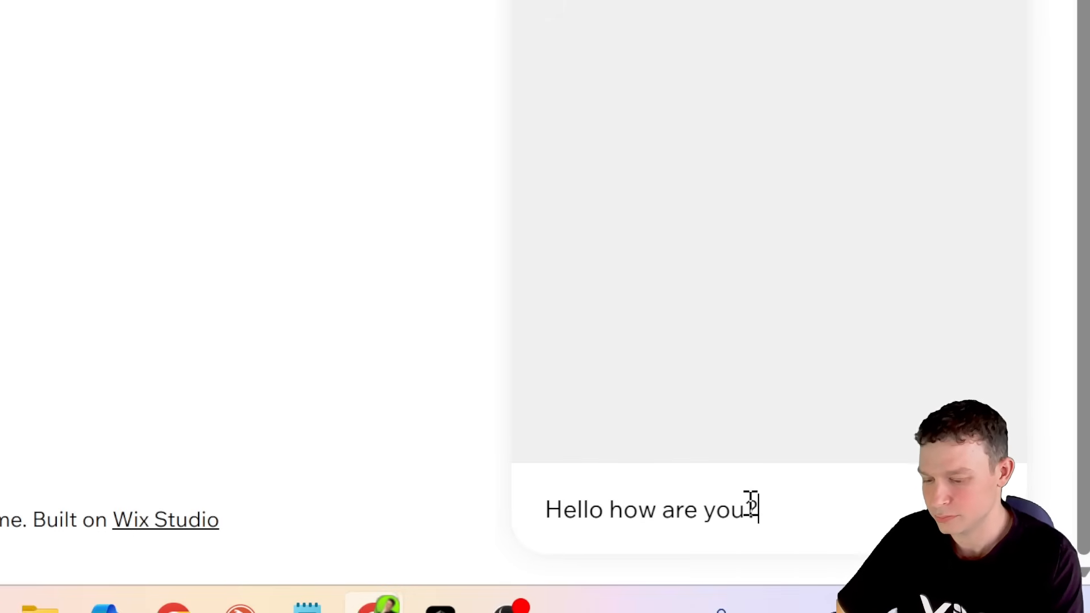
{"action": "key", "text": "Return"}
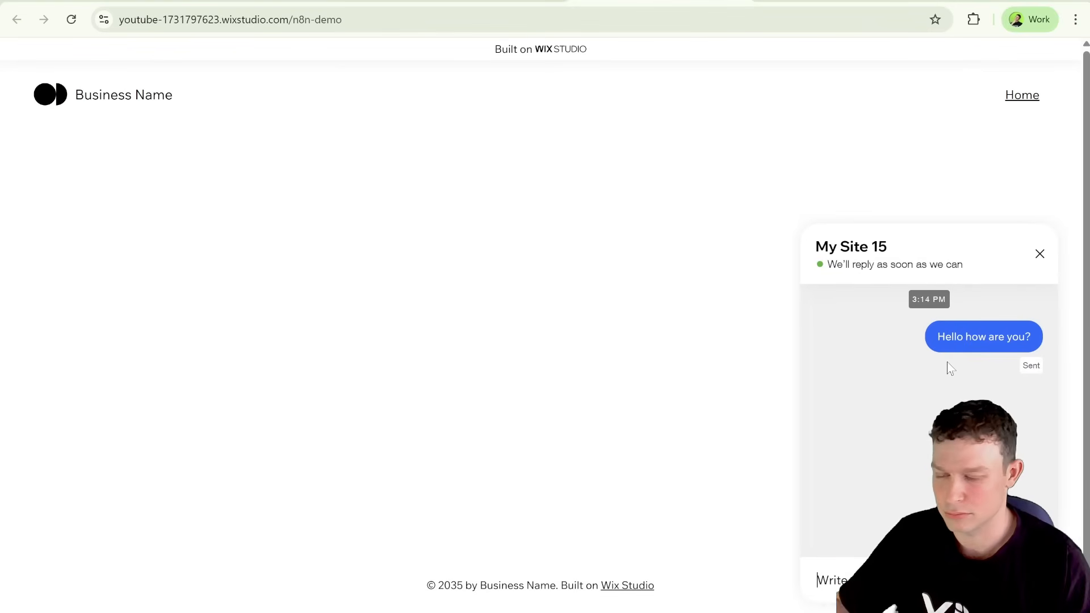
Step: Switch to n8n and examine the Webhook node's output, checking the visitorId, summary and context fields in the body data
{"action": "left_click", "coordinate": [126, 3]}
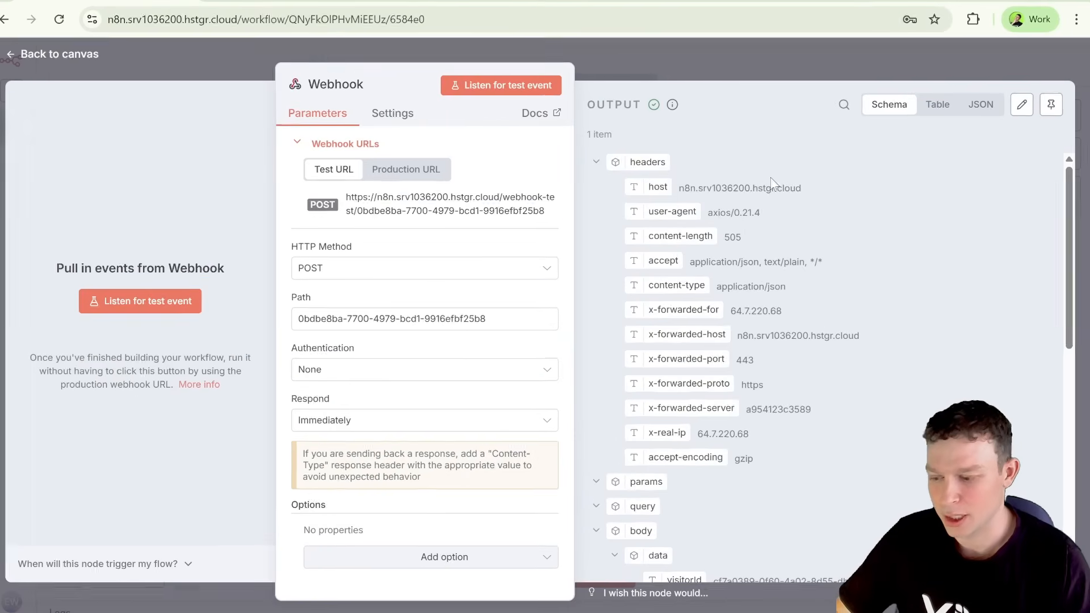
{"action": "scroll", "coordinate": [749, 227], "scroll_direction": "down", "scroll_amount": 6}
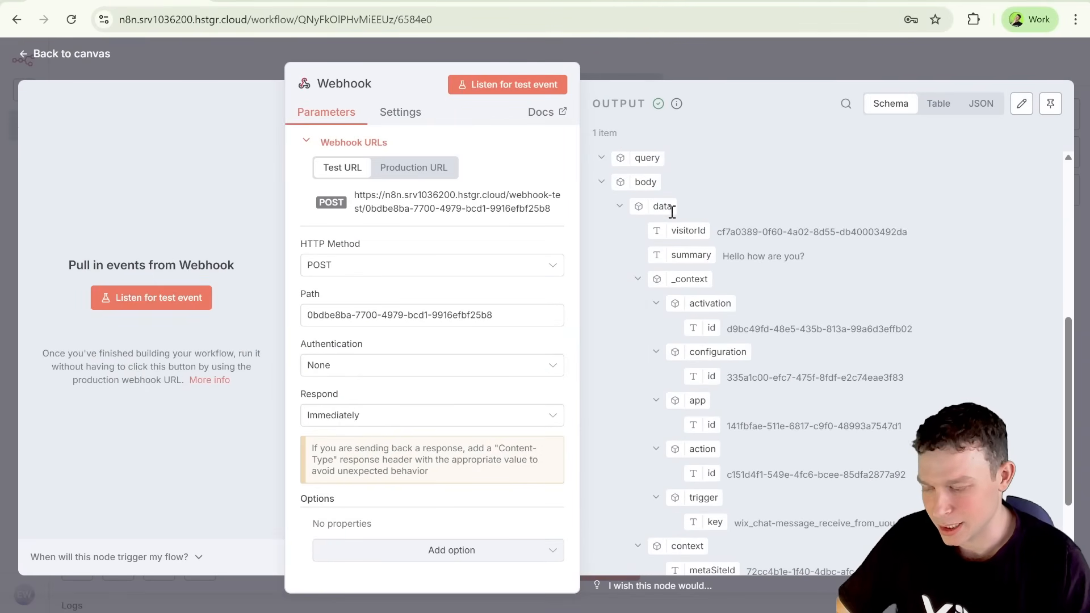
{"action": "scroll", "coordinate": [723, 227], "scroll_direction": "down", "scroll_amount": 1}
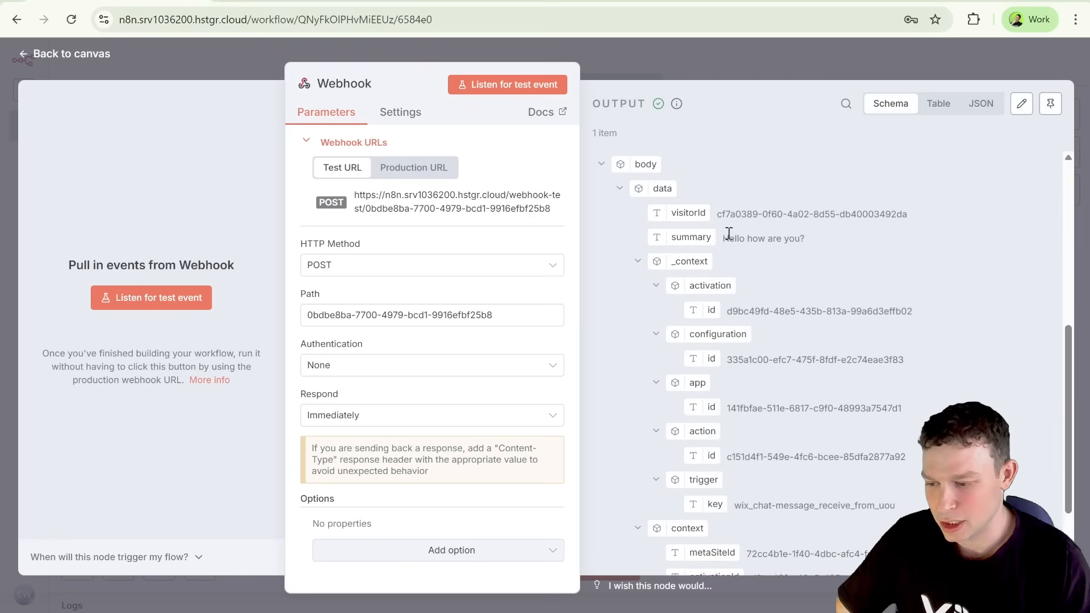
{"action": "left_click_drag", "start_coordinate": [717, 204], "coordinate": [821, 325]}
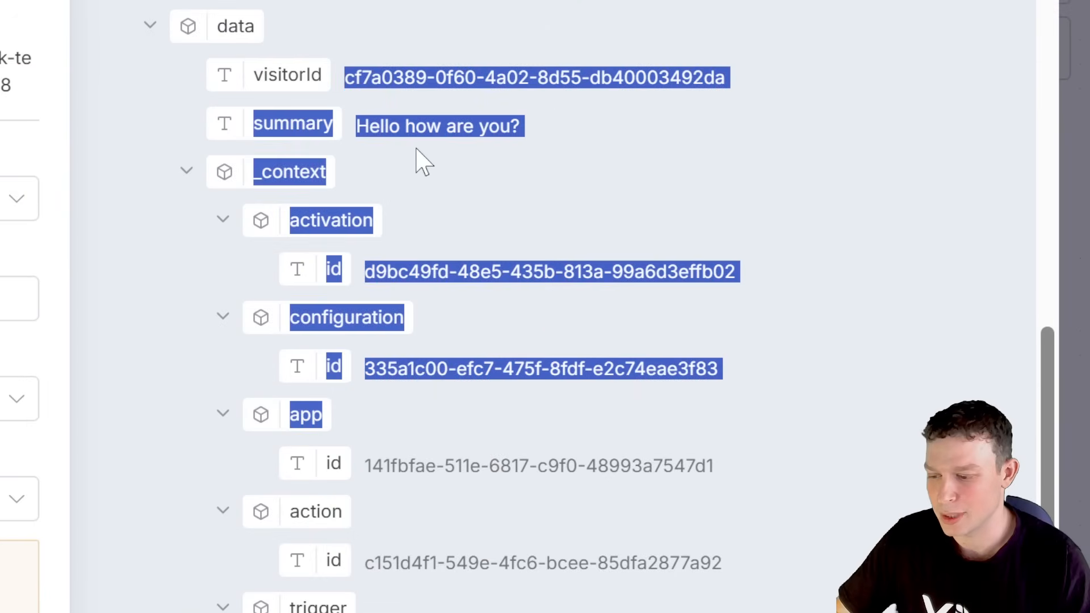
{"action": "left_click", "coordinate": [752, 239]}
{"action": "left_click_drag", "start_coordinate": [360, 79], "coordinate": [693, 79]}
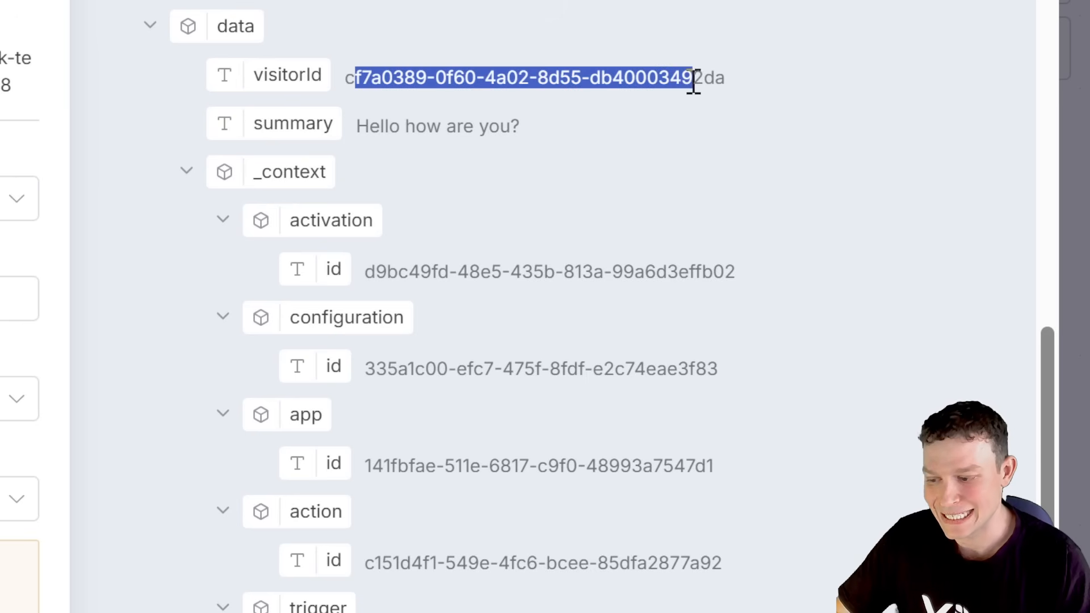
{"action": "left_click_drag", "start_coordinate": [356, 130], "coordinate": [520, 129]}
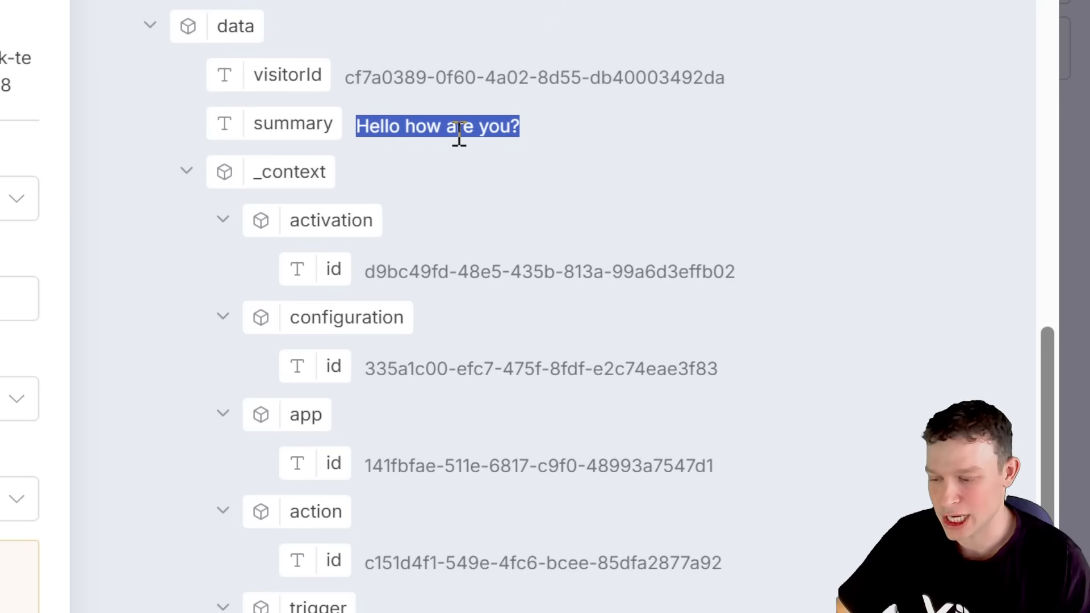
{"action": "scroll", "coordinate": [365, 346], "scroll_direction": "down", "scroll_amount": 4}
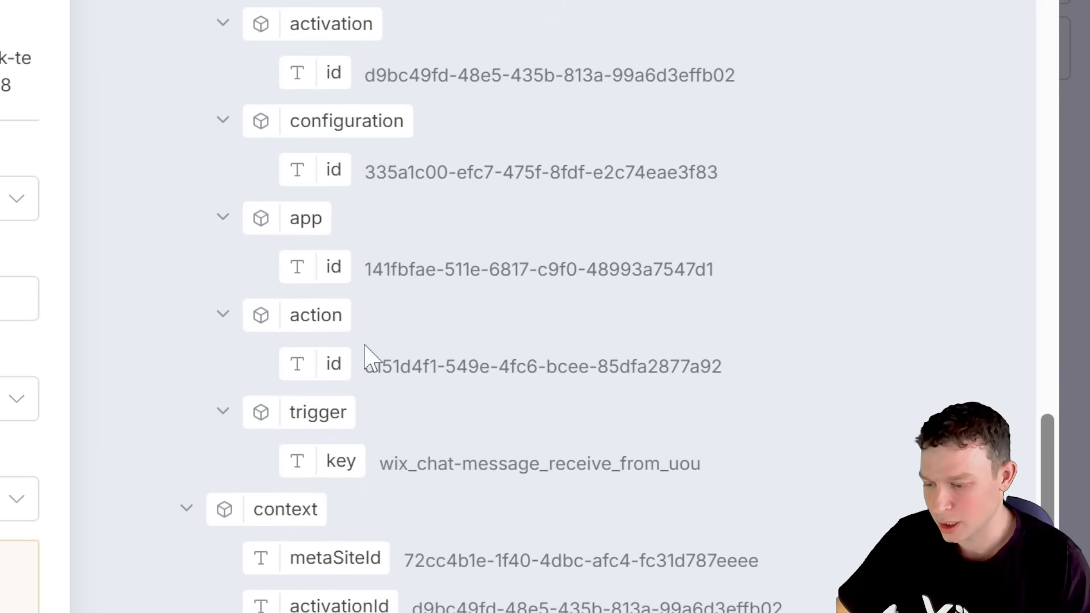
{"action": "scroll", "coordinate": [528, 249], "scroll_direction": "up", "scroll_amount": 4}
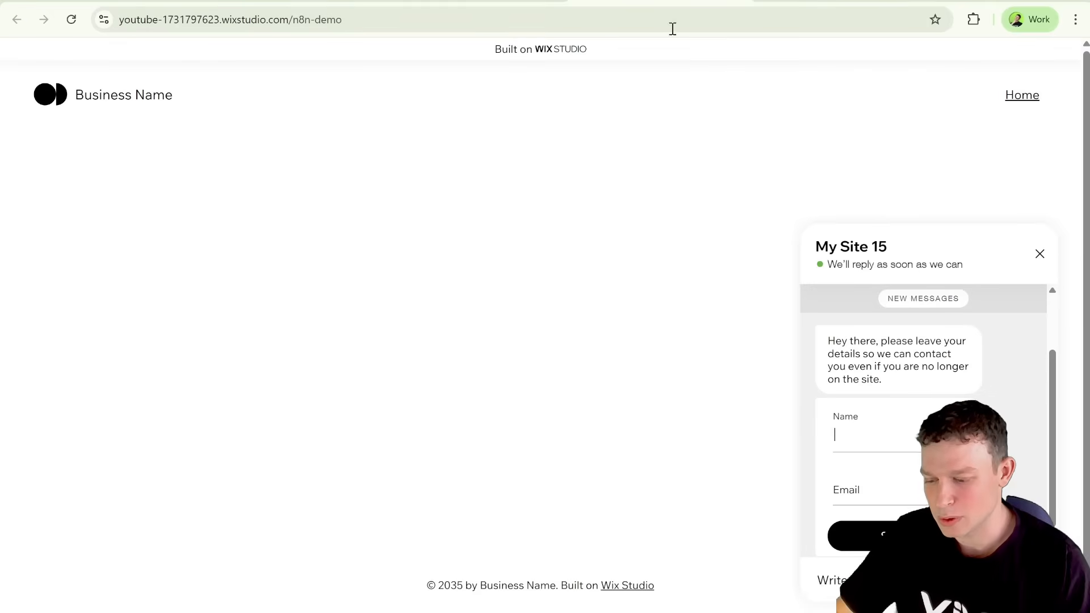
Step: Review the Webhook node's Respond options and choose When Last Node Finishes
{"action": "scroll", "coordinate": [892, 411], "scroll_direction": "down", "scroll_amount": 1}
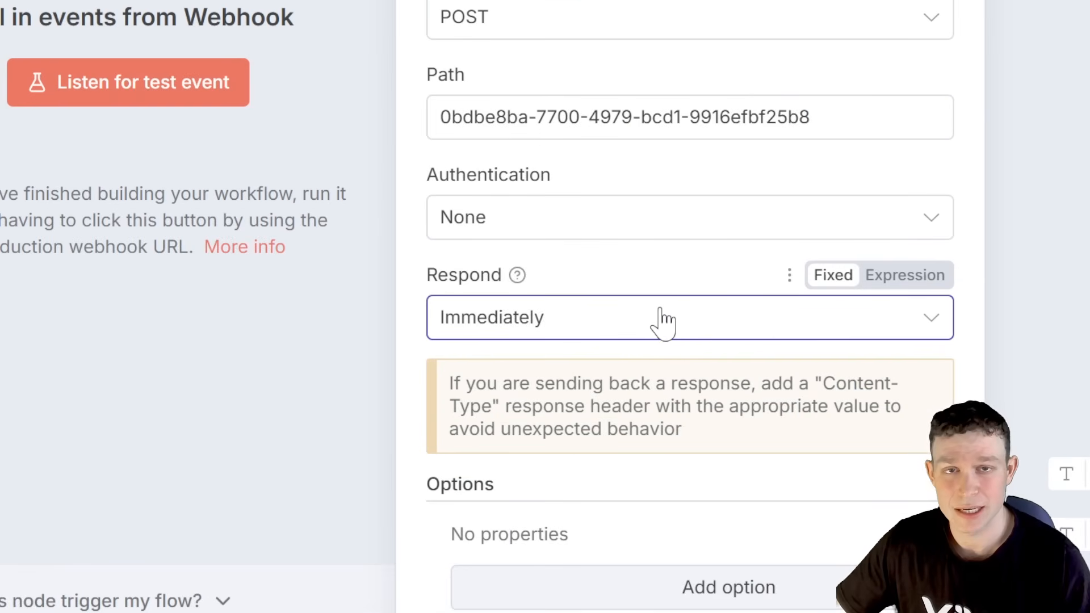
{"action": "left_click", "coordinate": [631, 324]}
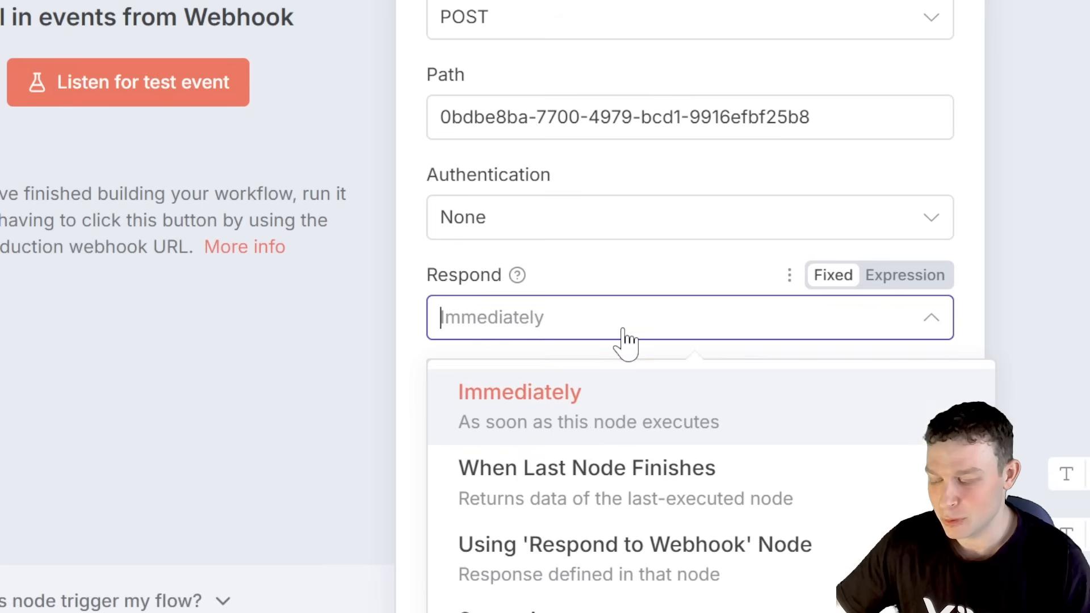
{"action": "left_click", "coordinate": [623, 331]}
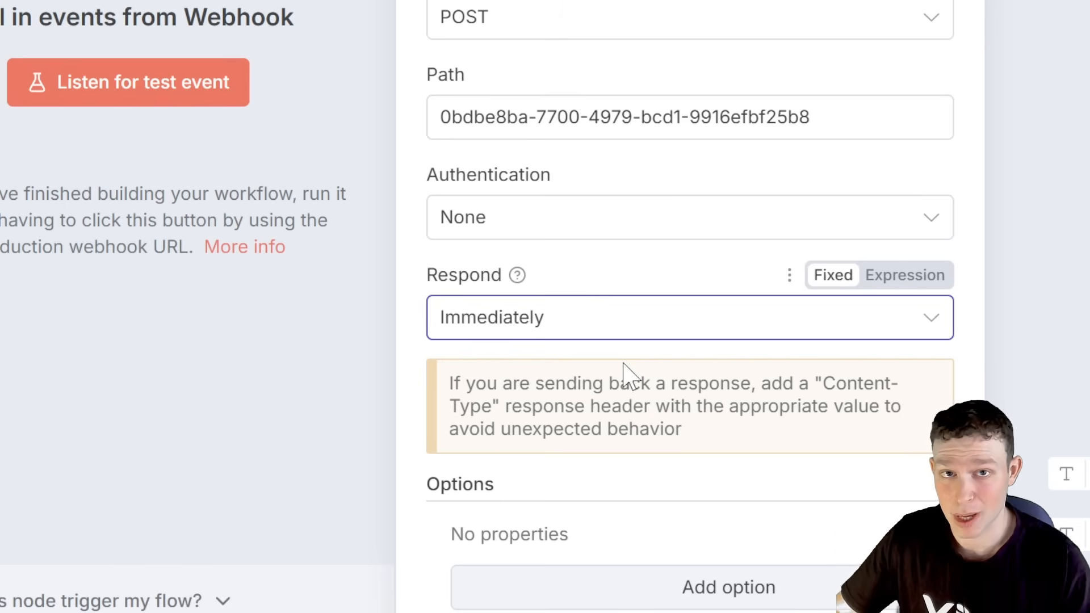
{"action": "left_click", "coordinate": [637, 336]}
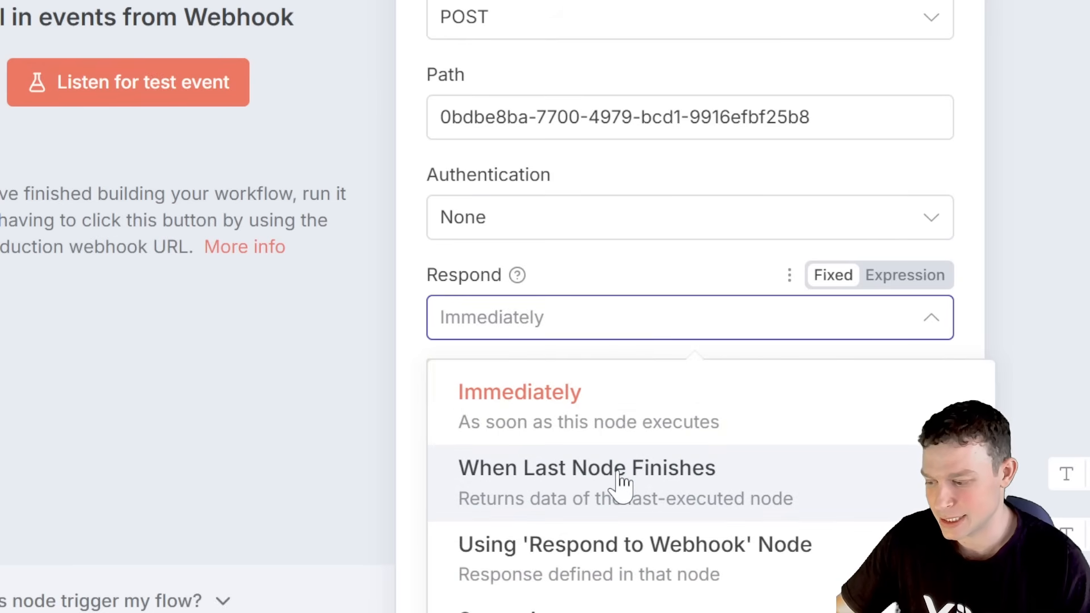
{"action": "left_click", "coordinate": [628, 510]}
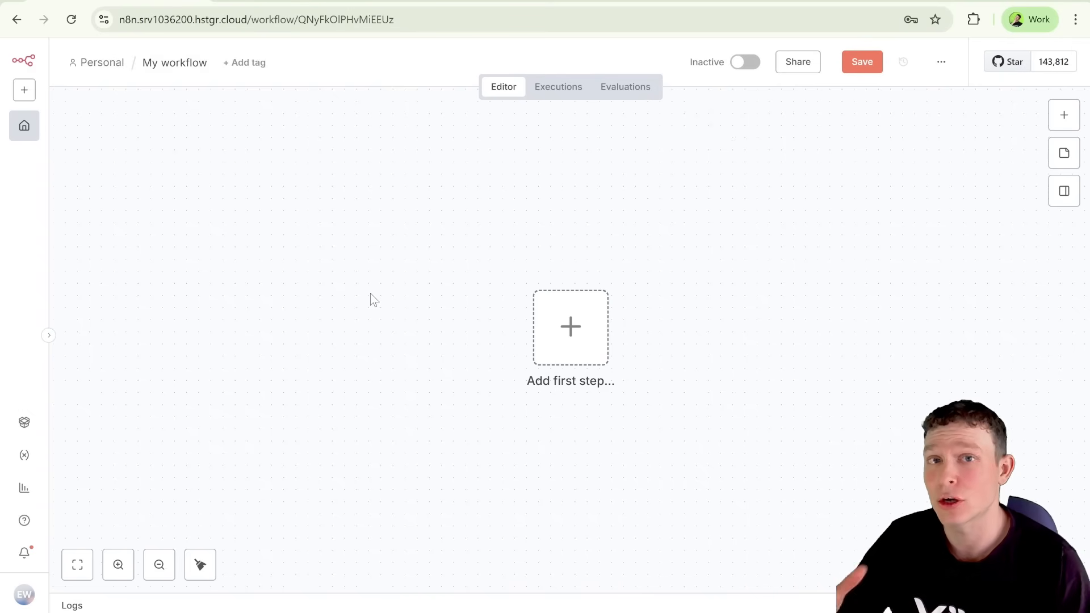
Step: Add a manual Execute workflow trigger as the first step of the empty workflow and start adding the following node
{"action": "left_click", "coordinate": [572, 317]}
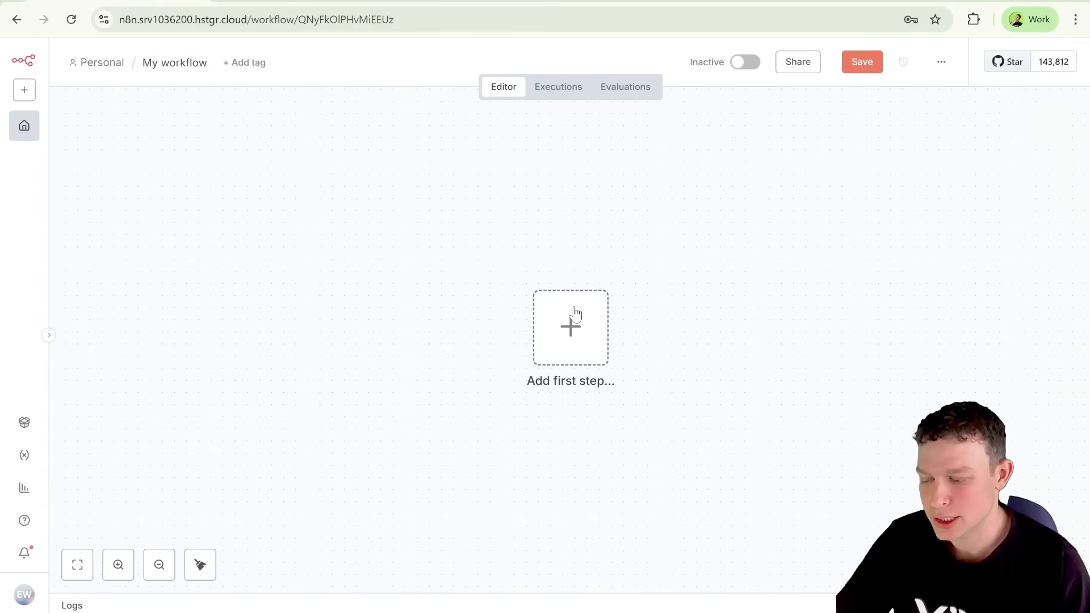
{"action": "left_click", "coordinate": [910, 245]}
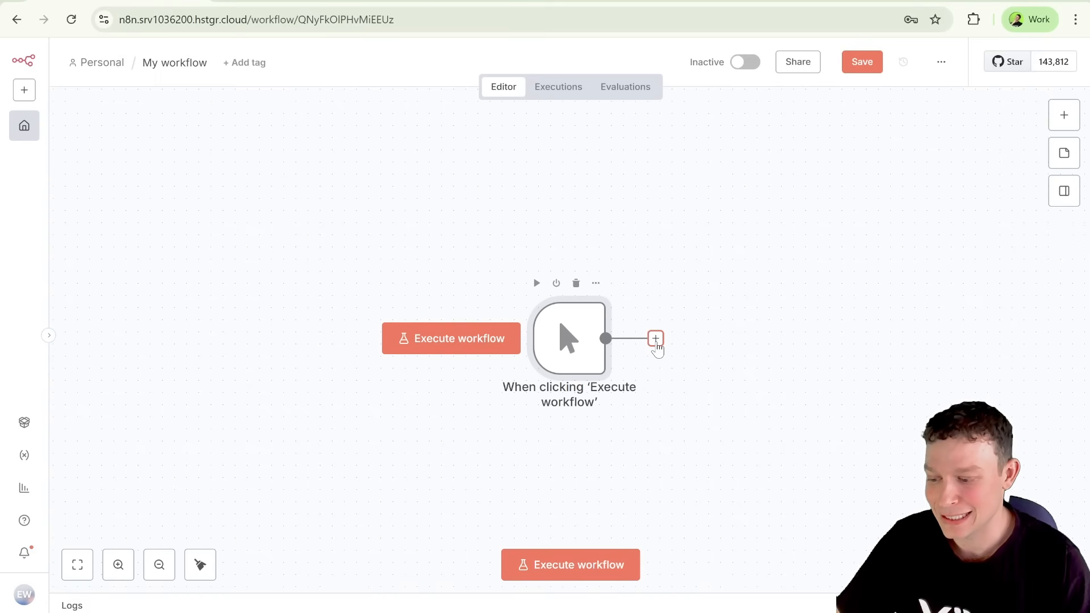
{"action": "left_click", "coordinate": [655, 340]}
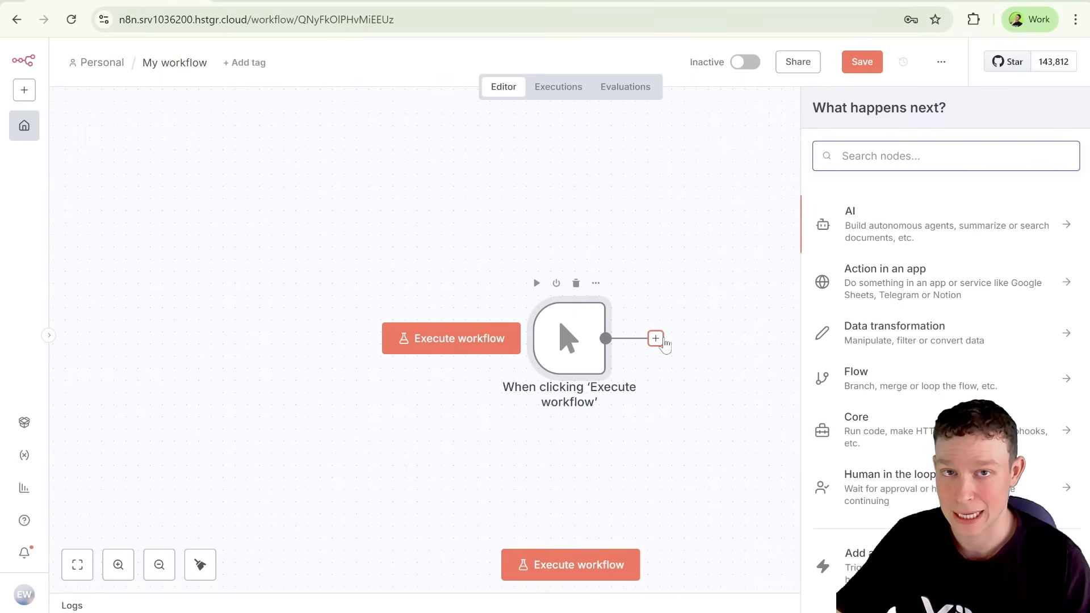
Step: Switch to Wix Studio, select Webhook received as the new automation's trigger, and copy its POST webhook URL
{"action": "left_click", "coordinate": [327, 2]}
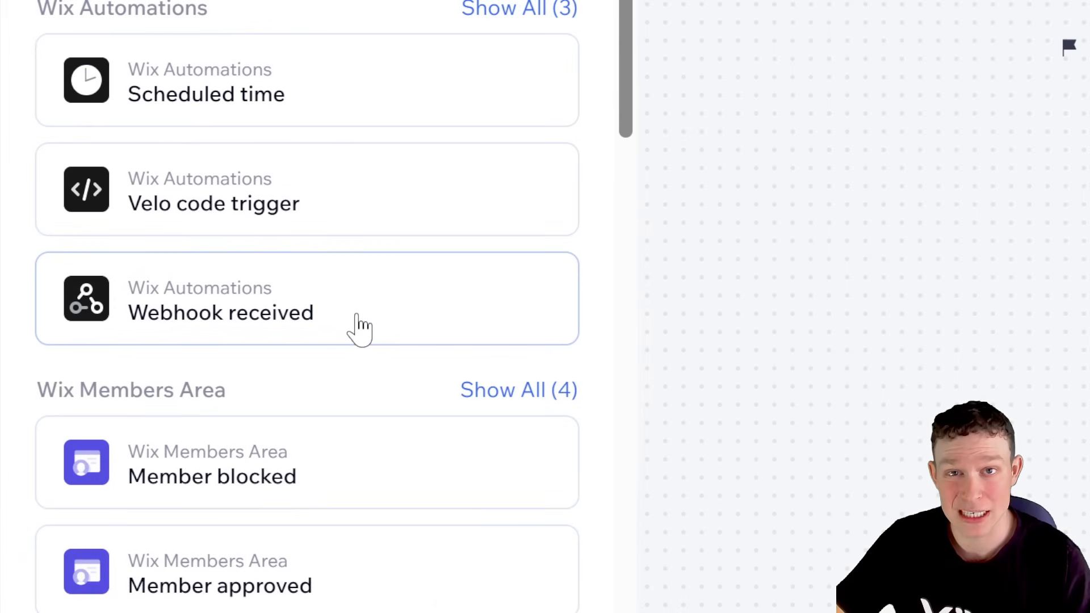
{"action": "left_click", "coordinate": [361, 328]}
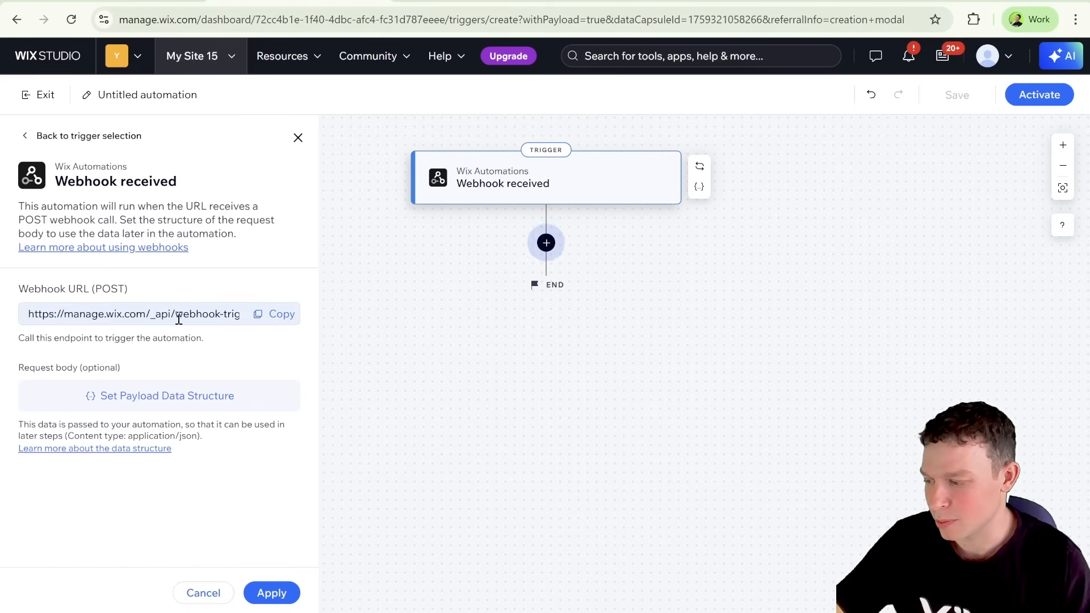
{"action": "double_click", "coordinate": [125, 286]}
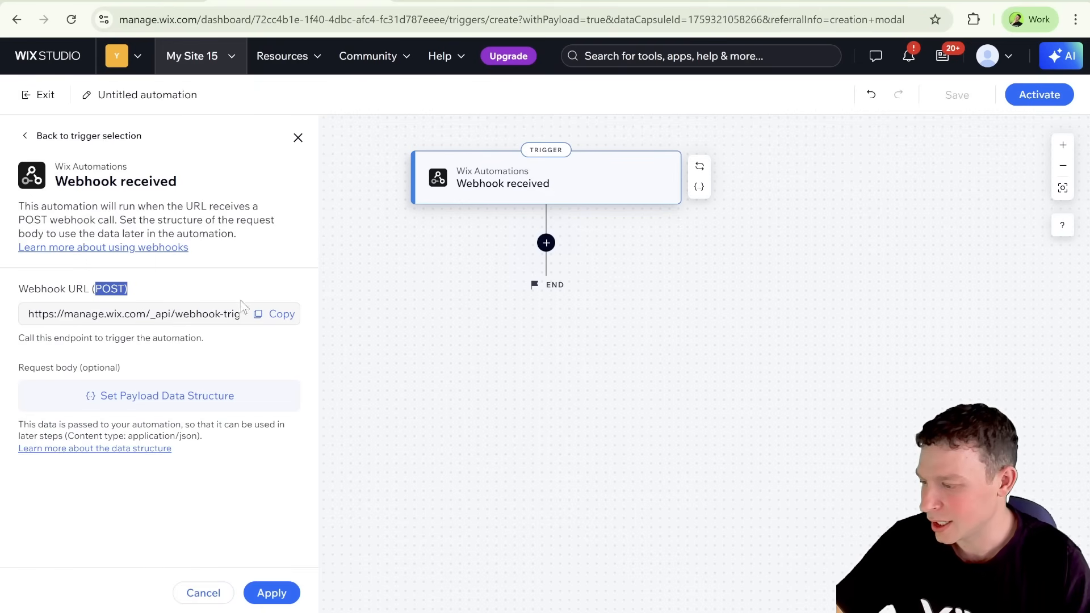
{"action": "left_click", "coordinate": [277, 318]}
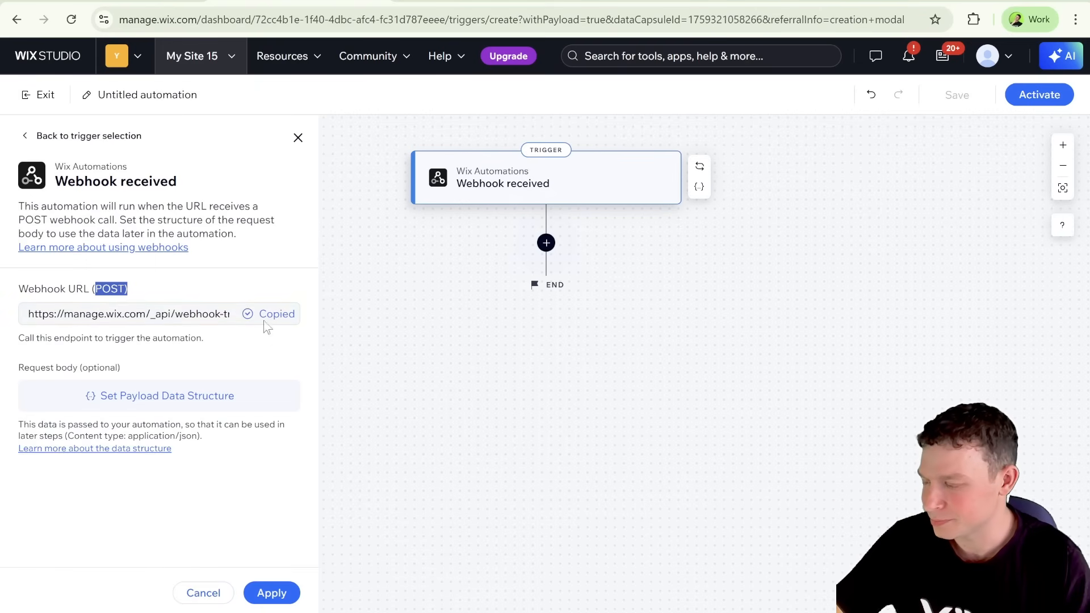
Step: Switch to n8n and add an HTTP Request node after the manual trigger
{"action": "left_click", "coordinate": [155, 2]}
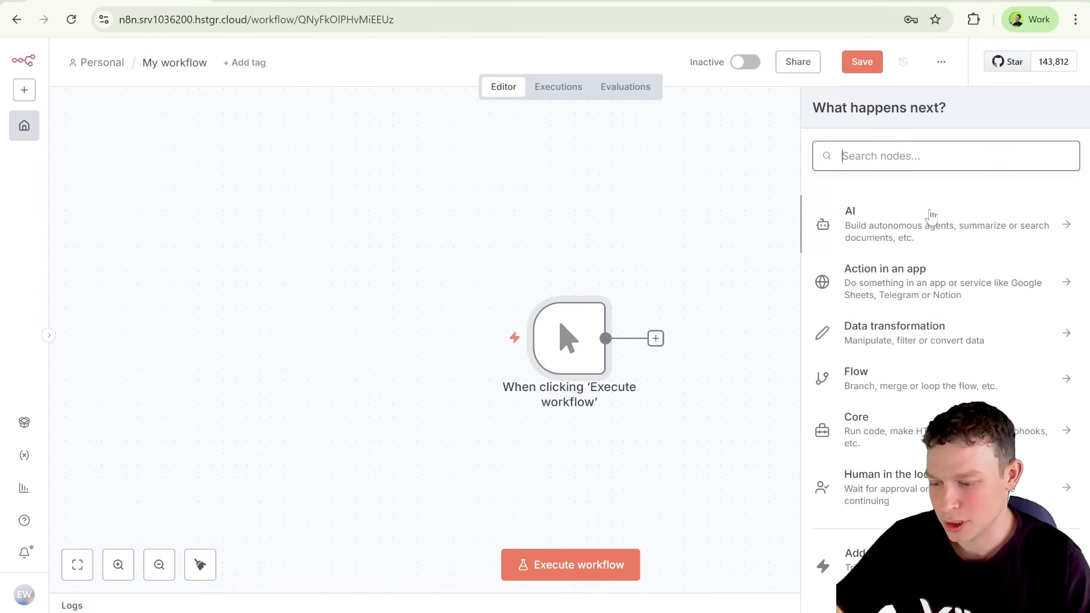
{"action": "type", "text": "http"}
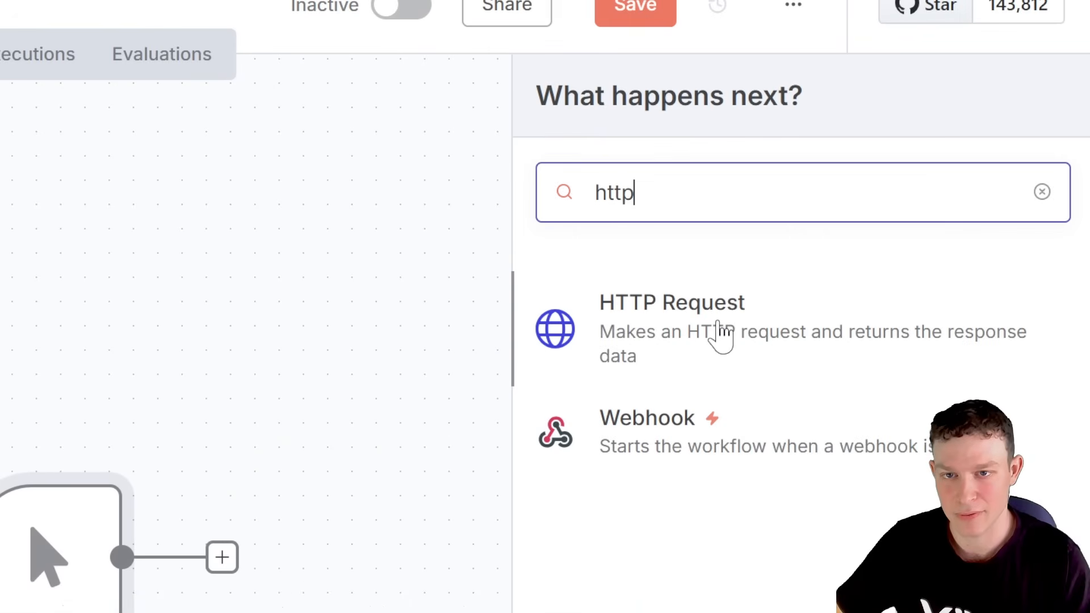
{"action": "left_click", "coordinate": [720, 332]}
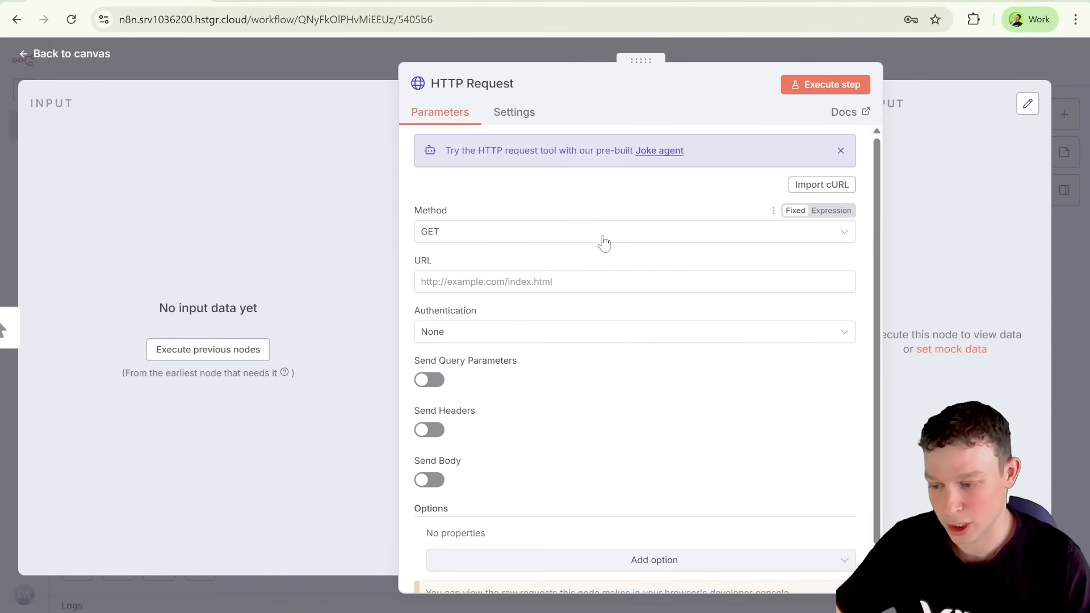
Step: Set the HTTP Request method to POST and paste the copied Wix webhook URL as its URL
{"action": "left_click", "coordinate": [604, 243]}
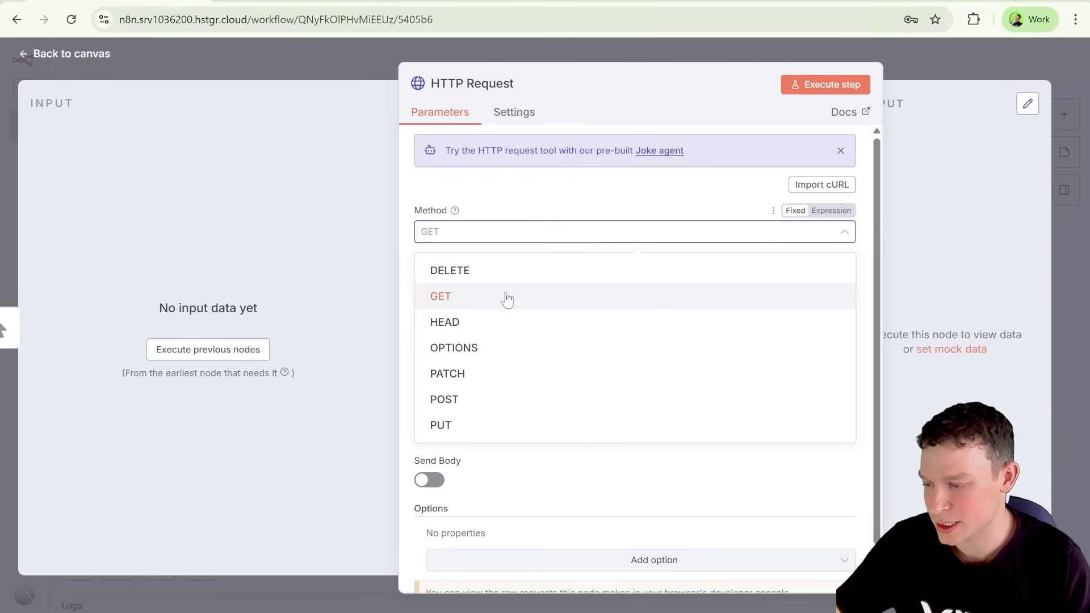
{"action": "left_click", "coordinate": [490, 400]}
{"action": "scroll", "coordinate": [525, 379], "scroll_direction": "down", "scroll_amount": 1}
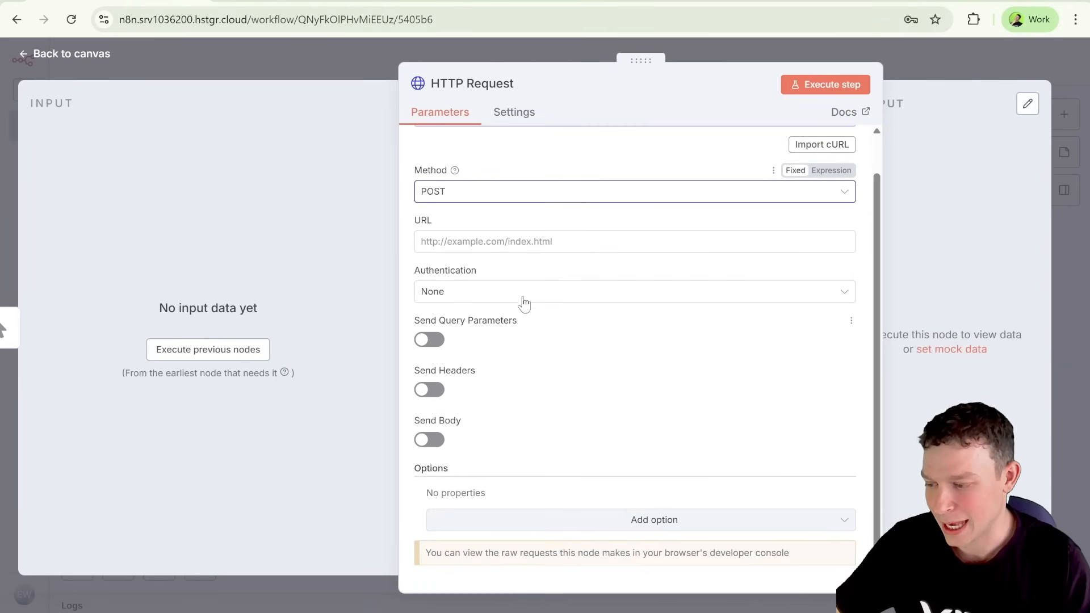
{"action": "left_click", "coordinate": [533, 239]}
{"action": "key", "text": "ctrl+v"}
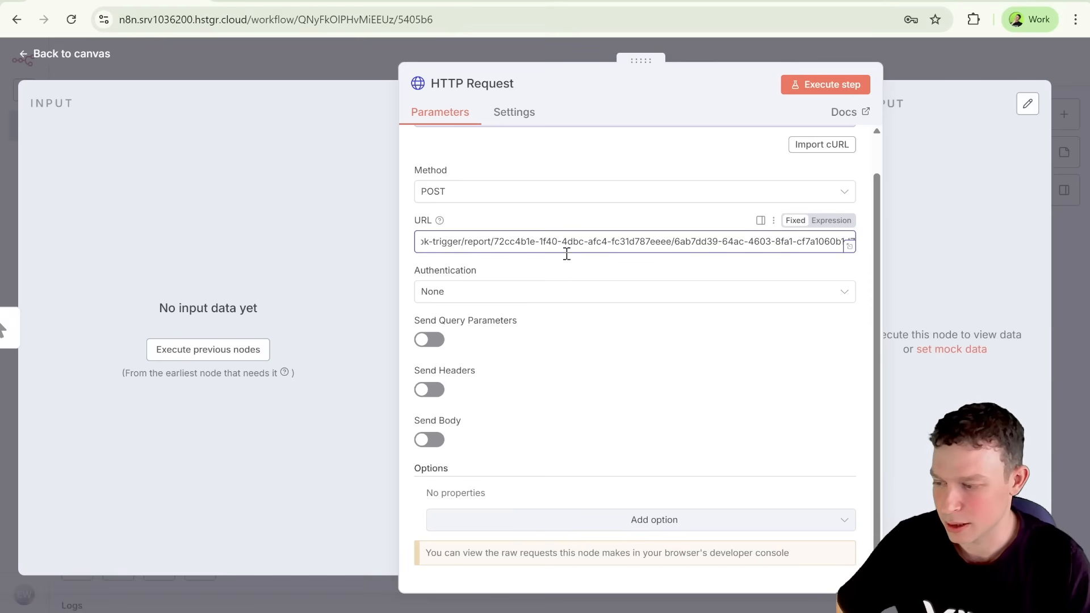
{"action": "left_click", "coordinate": [538, 216]}
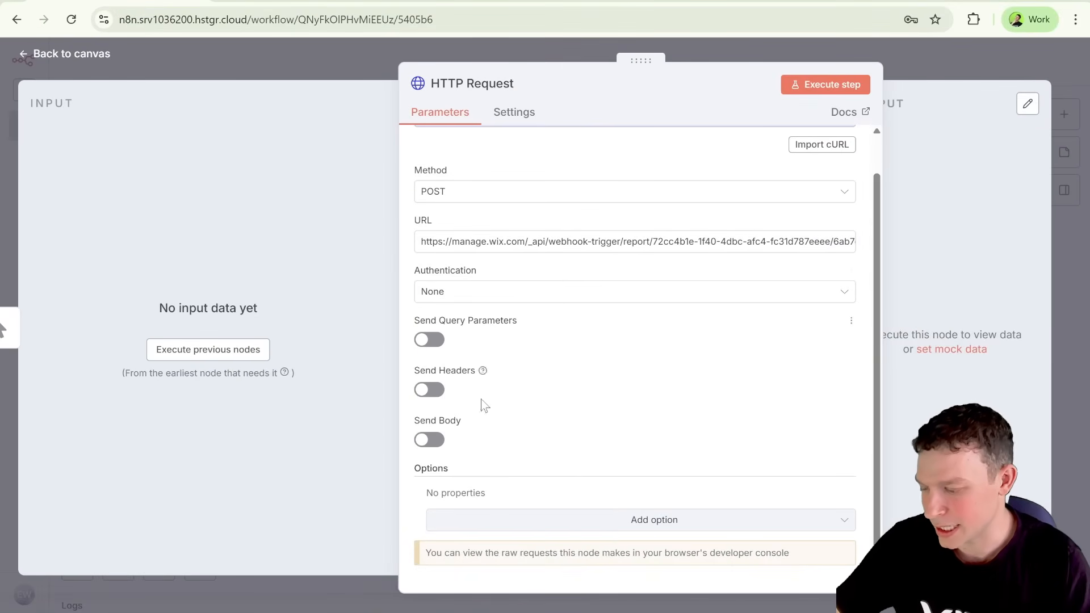
Step: Enable sending a JSON body in the HTTP Request and add a body parameter named "test" with value "hello world"
{"action": "left_click", "coordinate": [436, 442]}
{"action": "scroll", "coordinate": [580, 421], "scroll_direction": "down", "scroll_amount": 2}
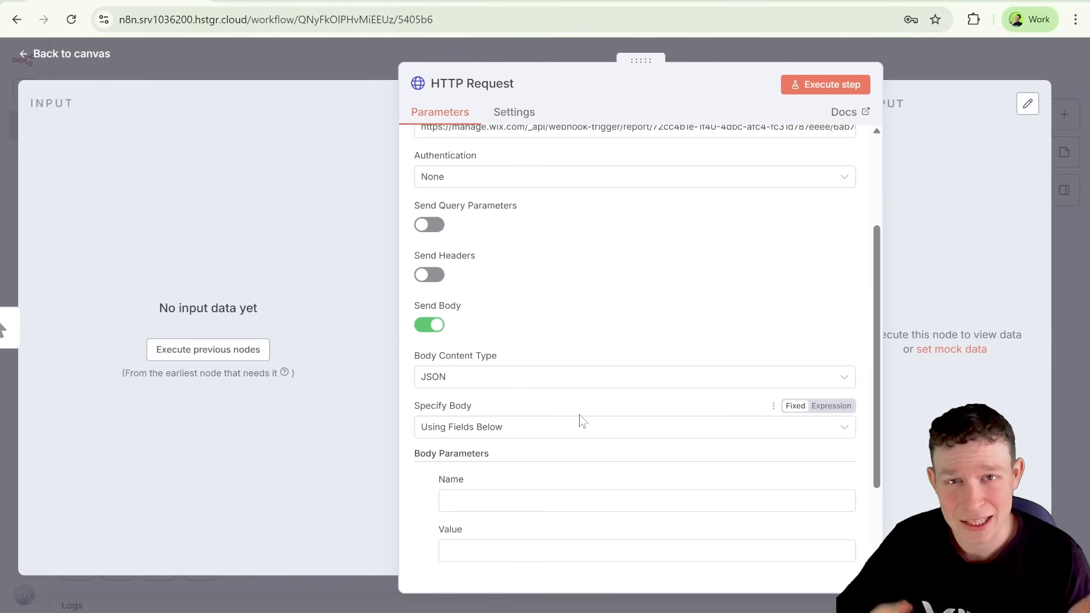
{"action": "scroll", "coordinate": [580, 420], "scroll_direction": "down", "scroll_amount": 2}
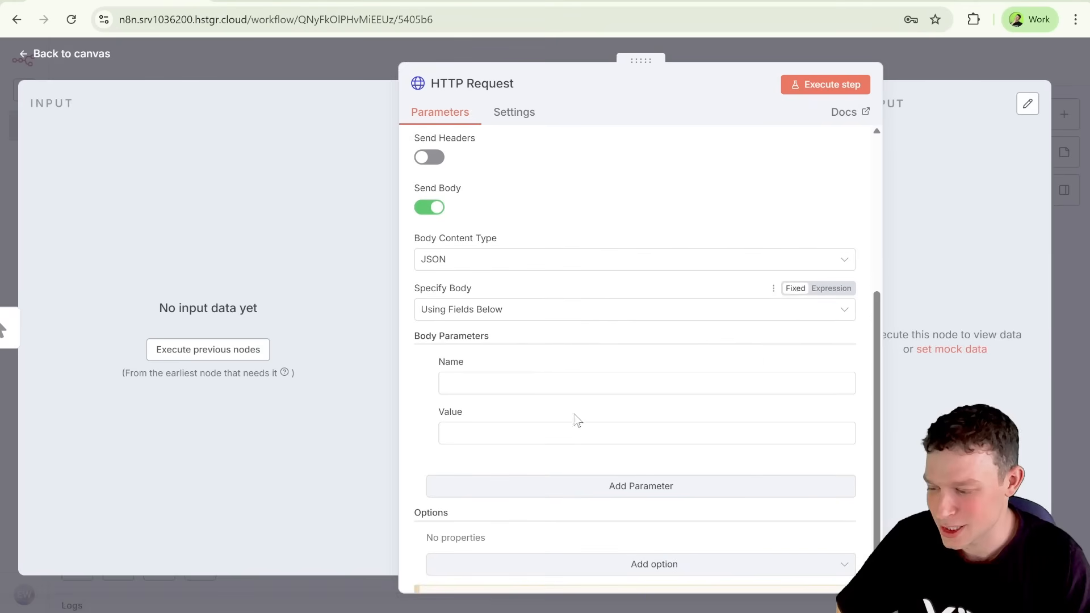
{"action": "left_click", "coordinate": [511, 382]}
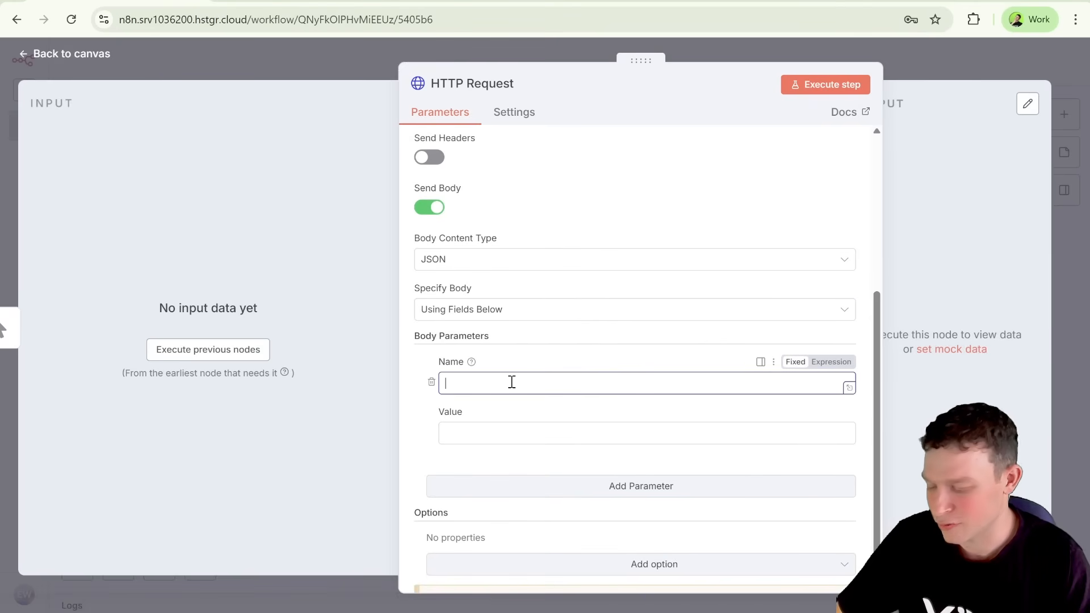
{"action": "left_click", "coordinate": [474, 441]}
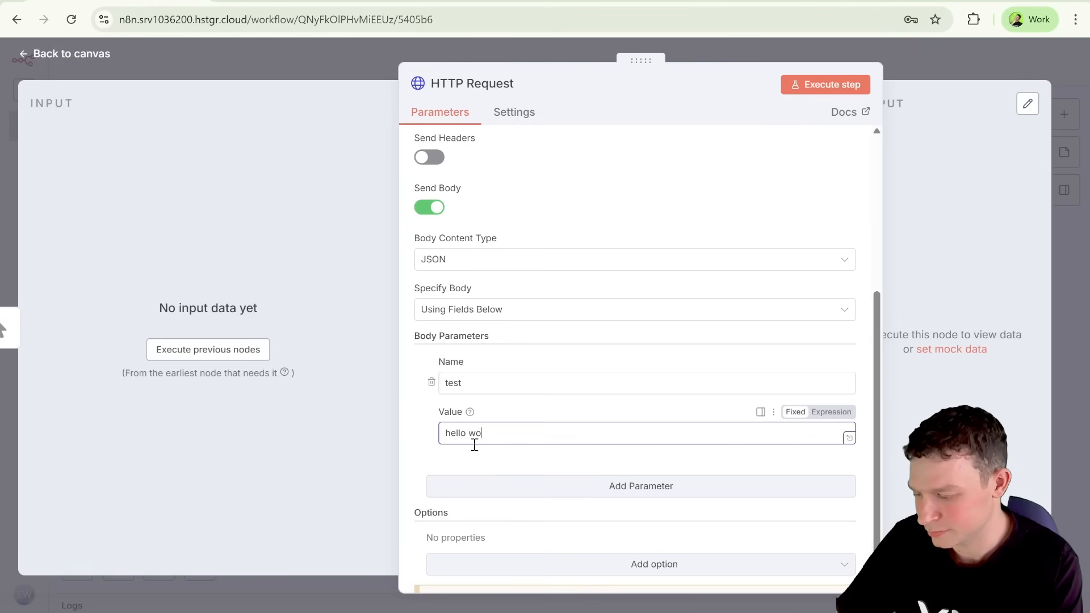
{"action": "left_click", "coordinate": [462, 500]}
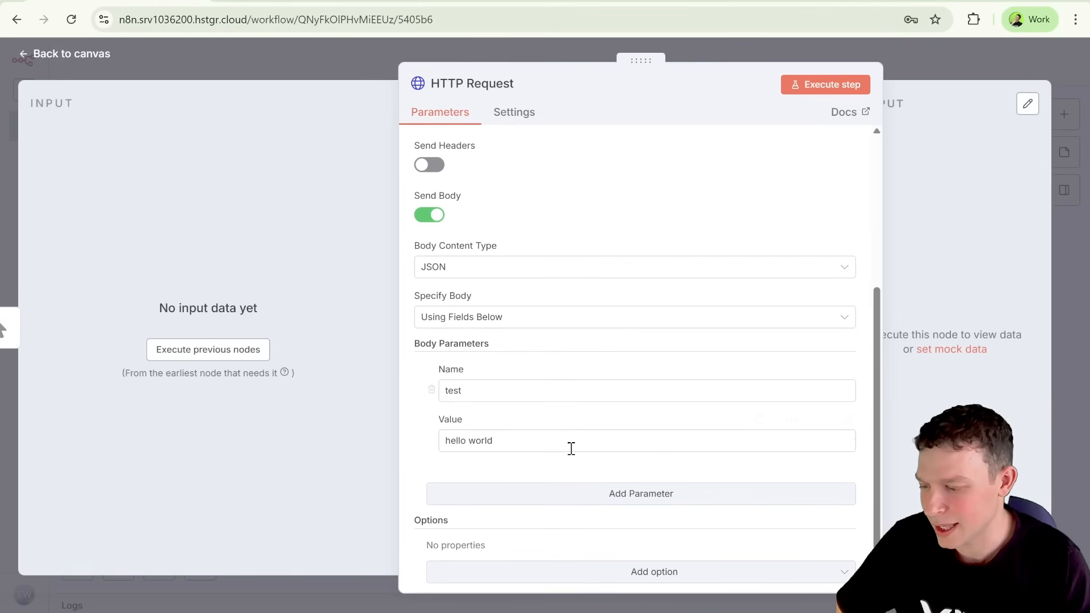
{"action": "scroll", "coordinate": [673, 434], "scroll_direction": "up", "scroll_amount": 5}
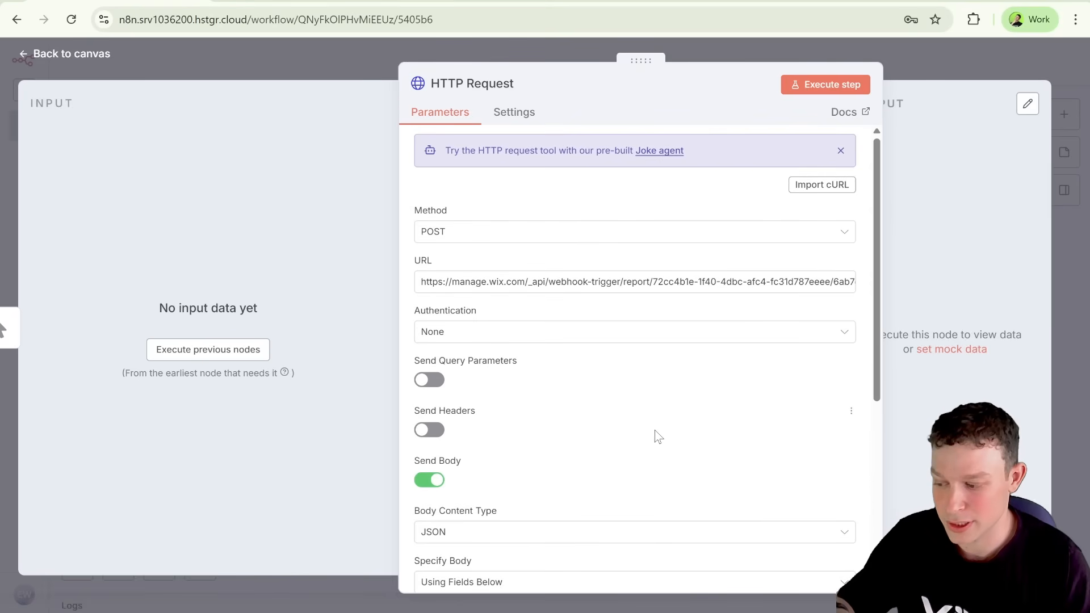
{"action": "scroll", "coordinate": [659, 437], "scroll_direction": "down", "scroll_amount": 5}
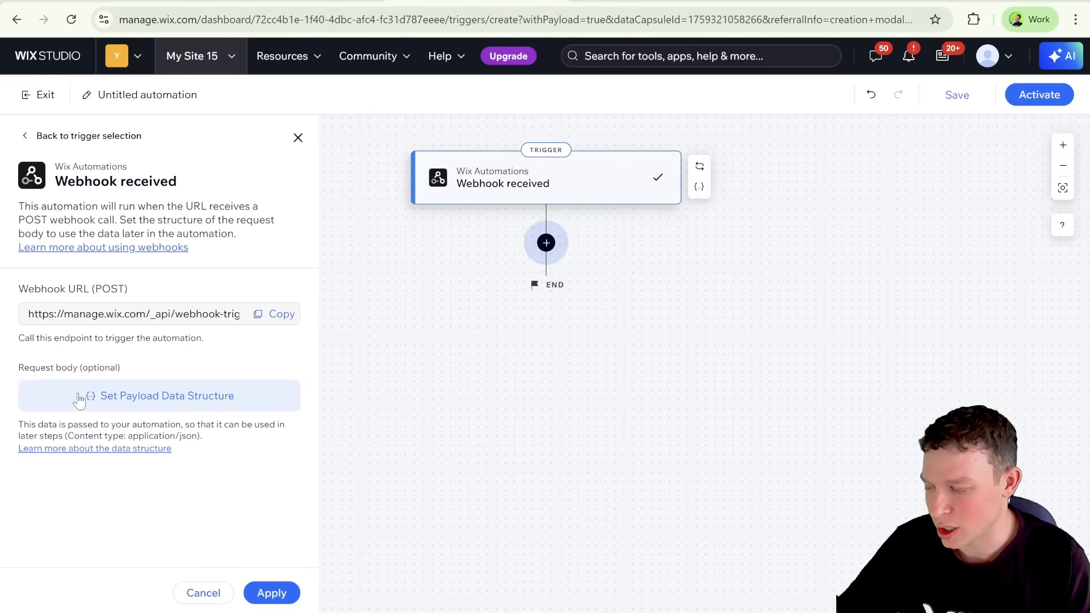
Step: Open the payload data structure of the Wix Webhook received trigger and delete all sample fields between the braces
{"action": "left_click", "coordinate": [136, 400]}
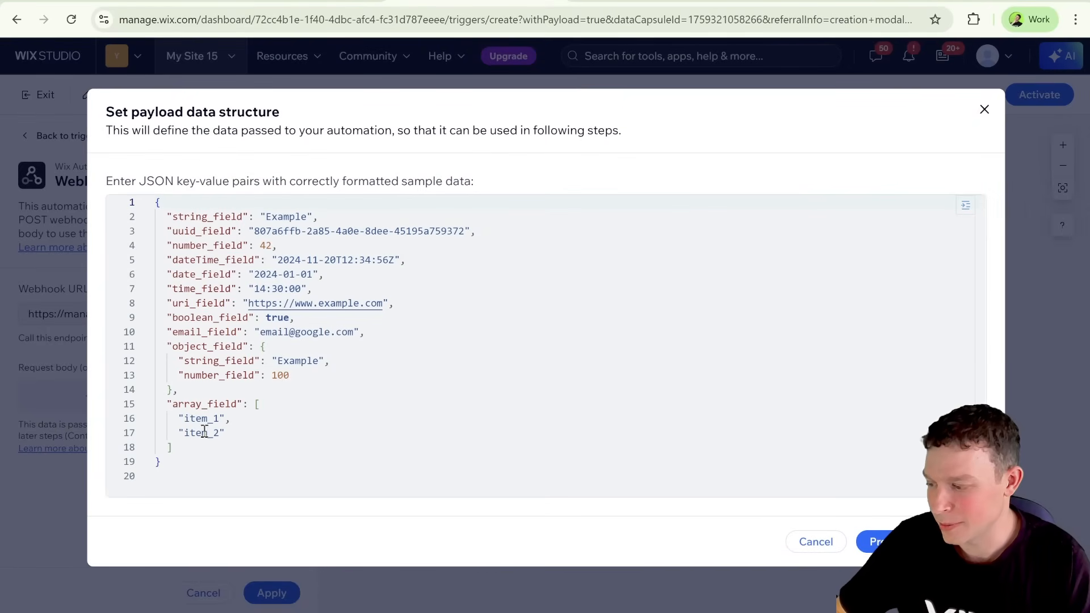
{"action": "left_click_drag", "start_coordinate": [187, 455], "coordinate": [168, 220]}
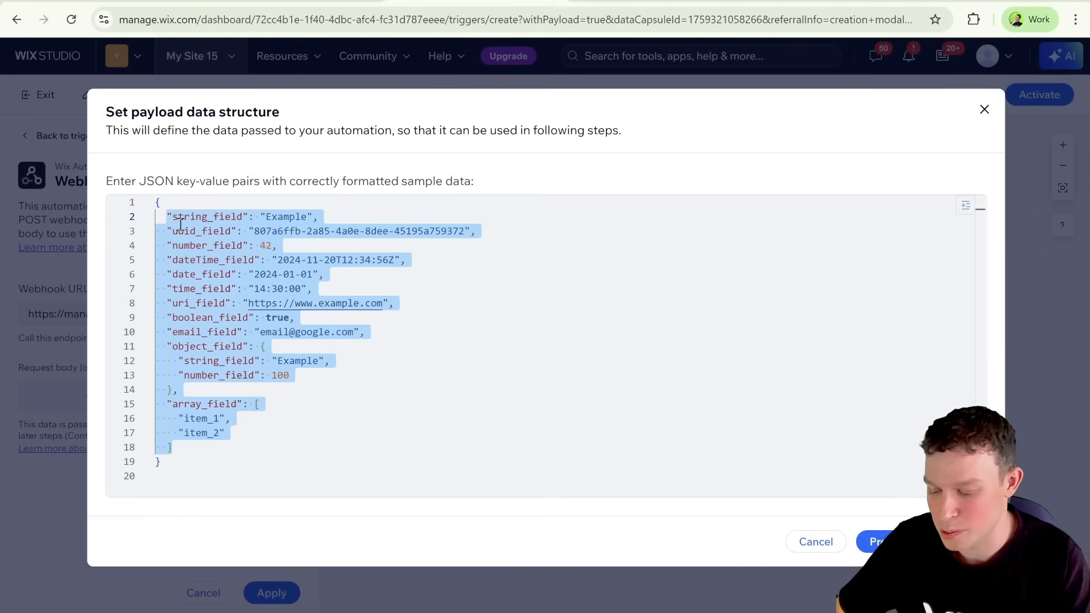
{"action": "key", "text": "BackSpace"}
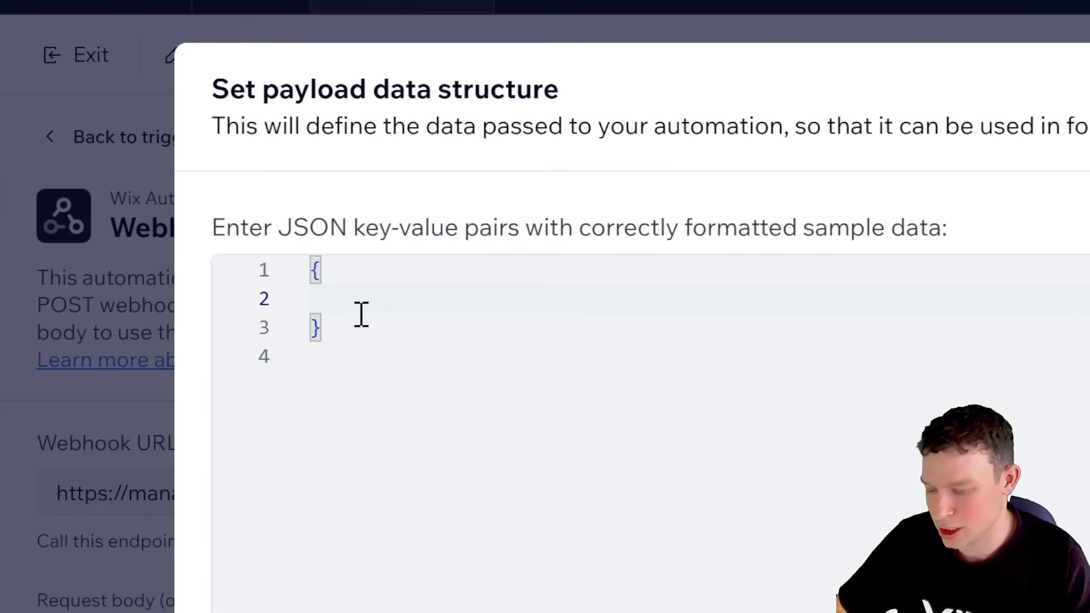
Step: Define the payload as "test": "hello world" and preview the resulting payload structure
{"action": "type", "text": "\"test\""}
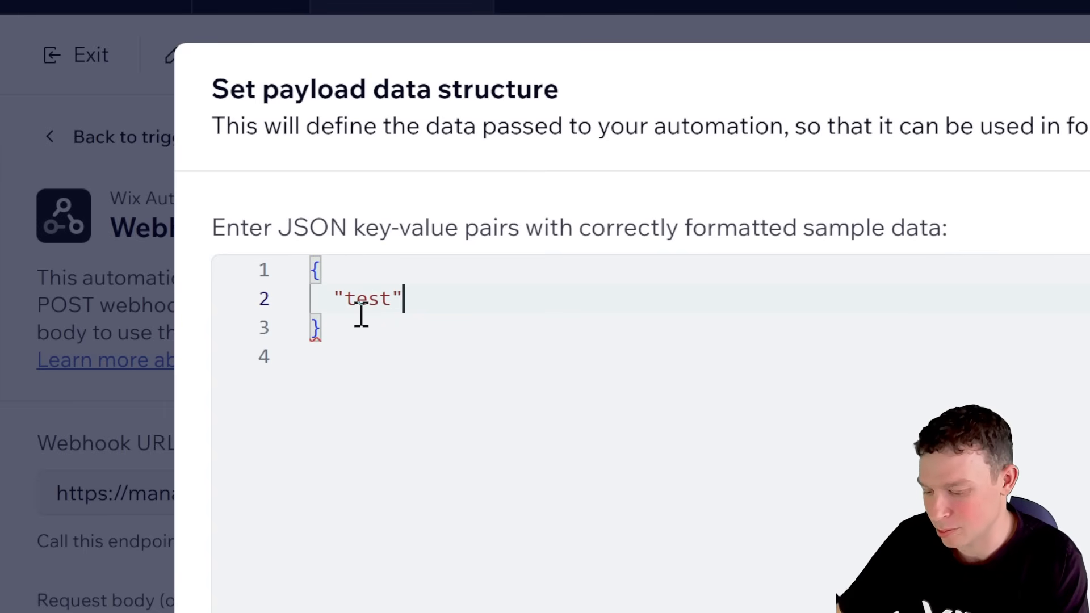
{"action": "type", "text": ": \"hello"}
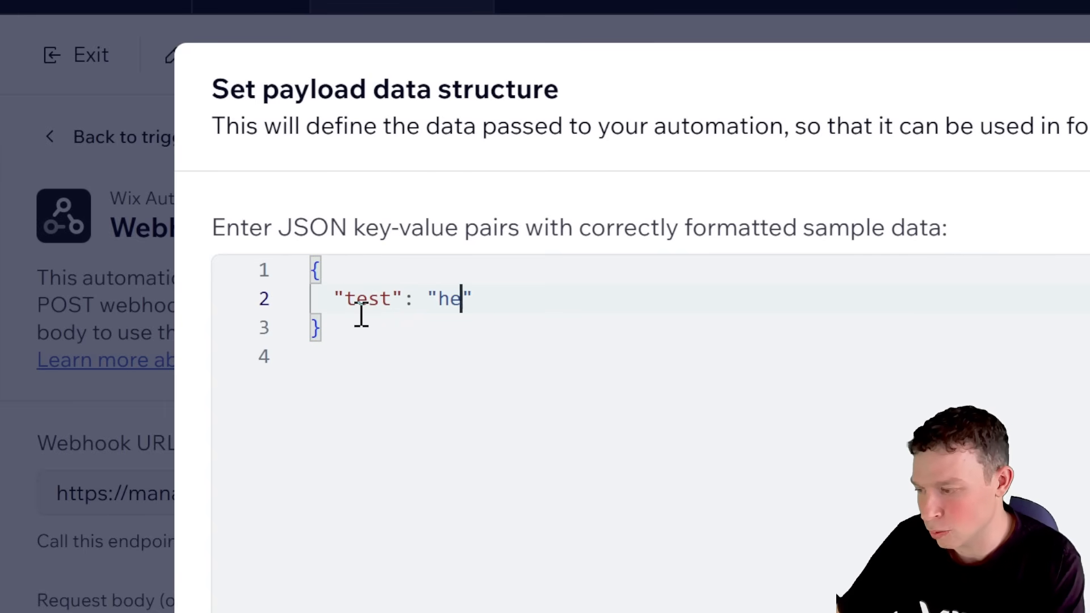
{"action": "type", "text": " wrold"}
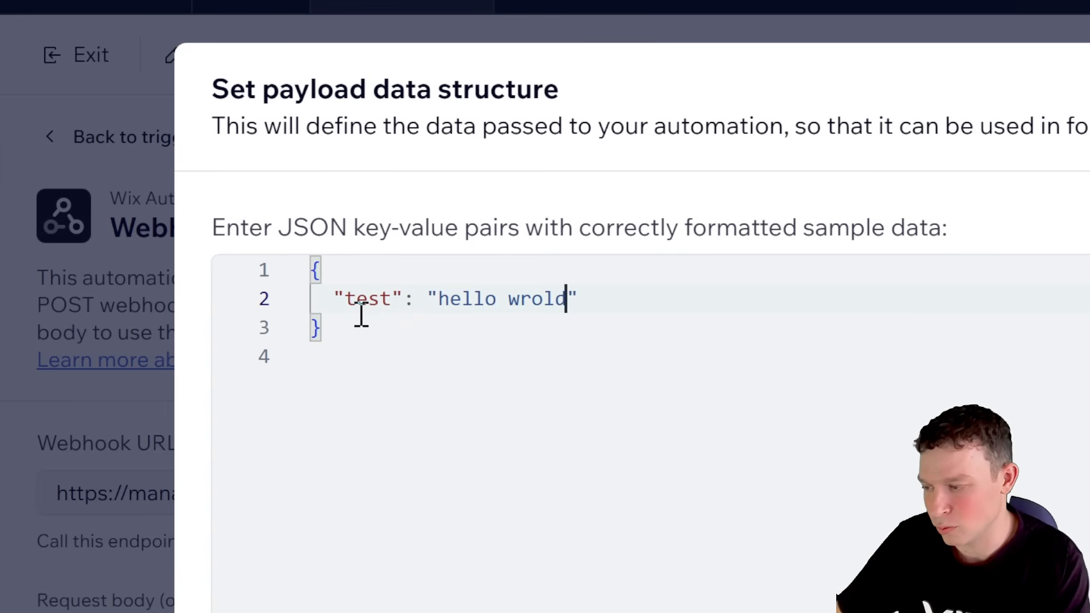
{"action": "key", "text": "BackSpace"}
{"action": "key", "text": "BackSpace"}
{"action": "key", "text": "BackSpace"}
{"action": "key", "text": "BackSpace"}
{"action": "type", "text": "orld"}
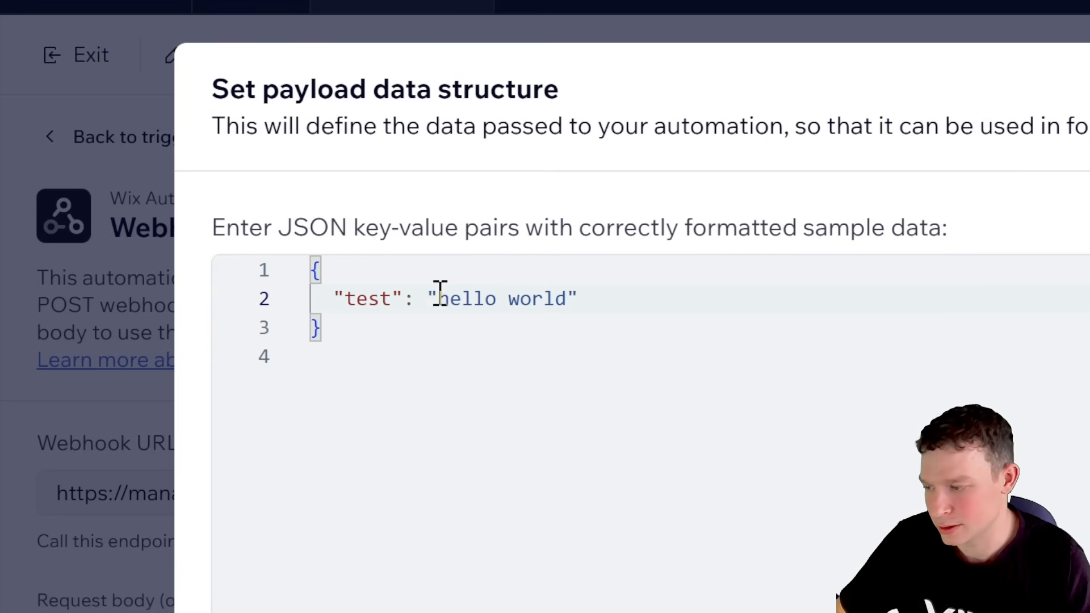
{"action": "left_click_drag", "start_coordinate": [440, 302], "coordinate": [547, 304]}
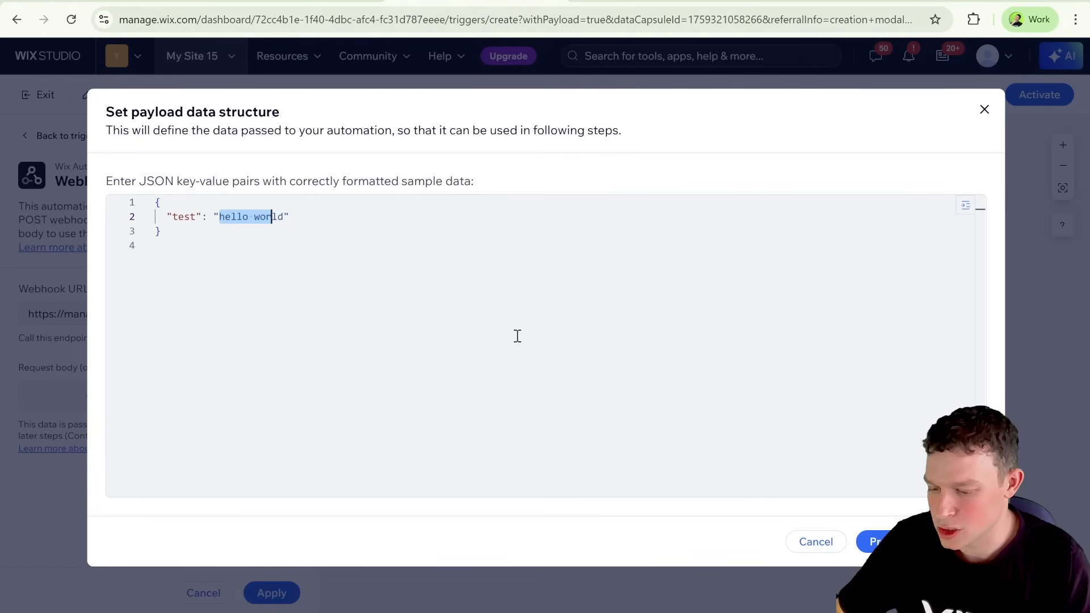
{"action": "left_click", "coordinate": [876, 542]}
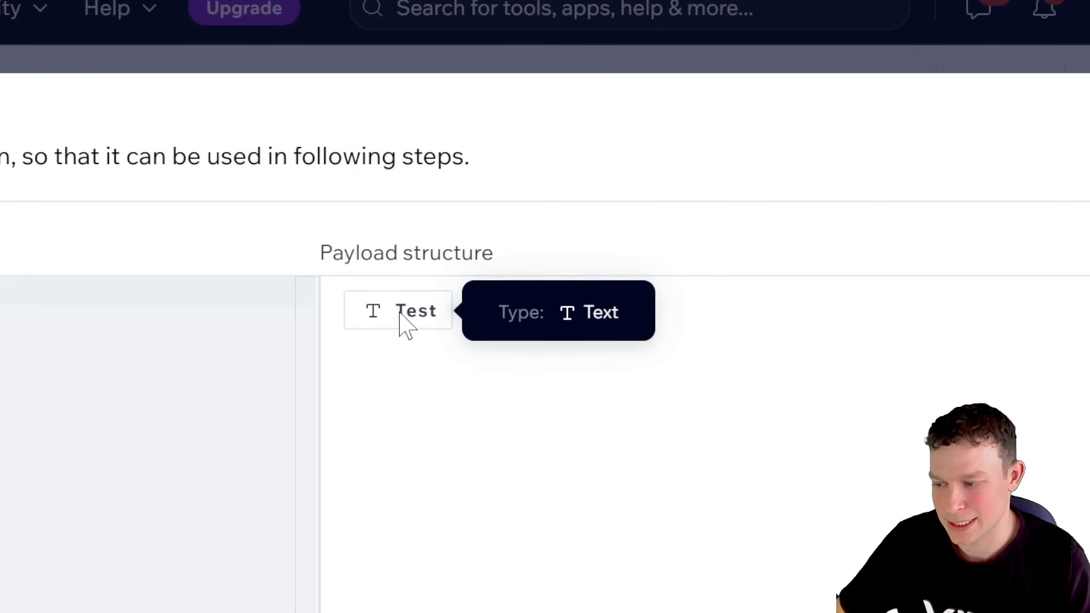
Step: Check the text type and "hello world" example of the Test property and save the payload structure
{"action": "double_click", "coordinate": [591, 311]}
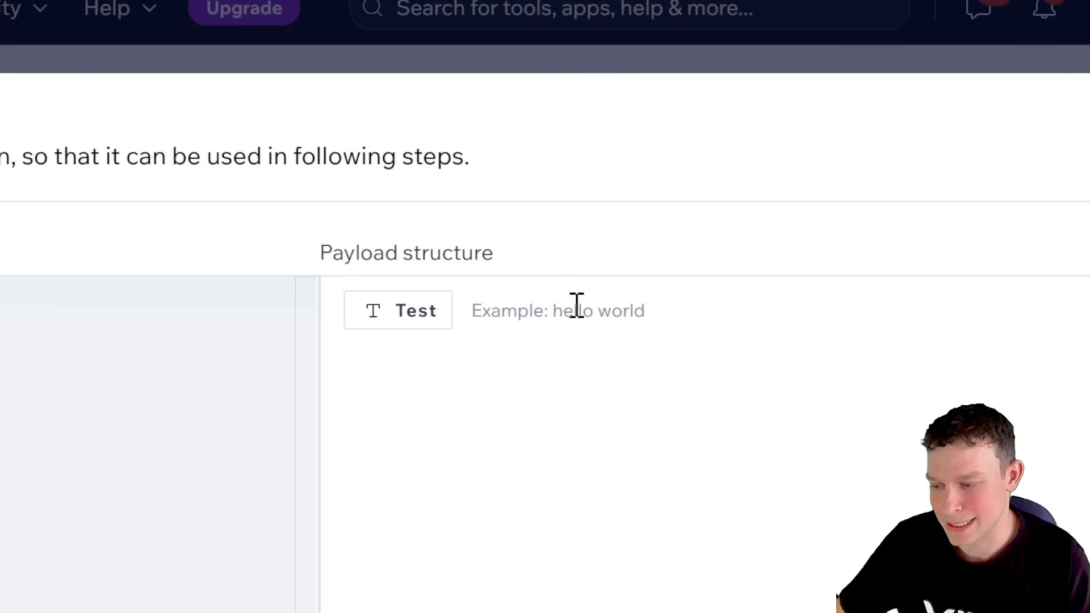
{"action": "left_click_drag", "start_coordinate": [574, 310], "coordinate": [647, 308]}
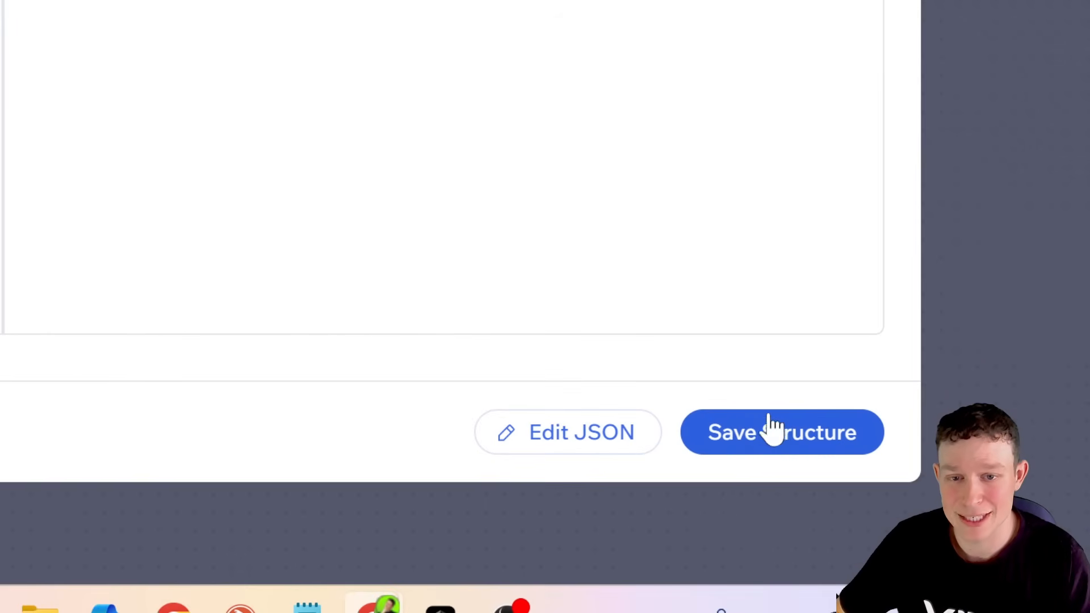
{"action": "left_click", "coordinate": [762, 423]}
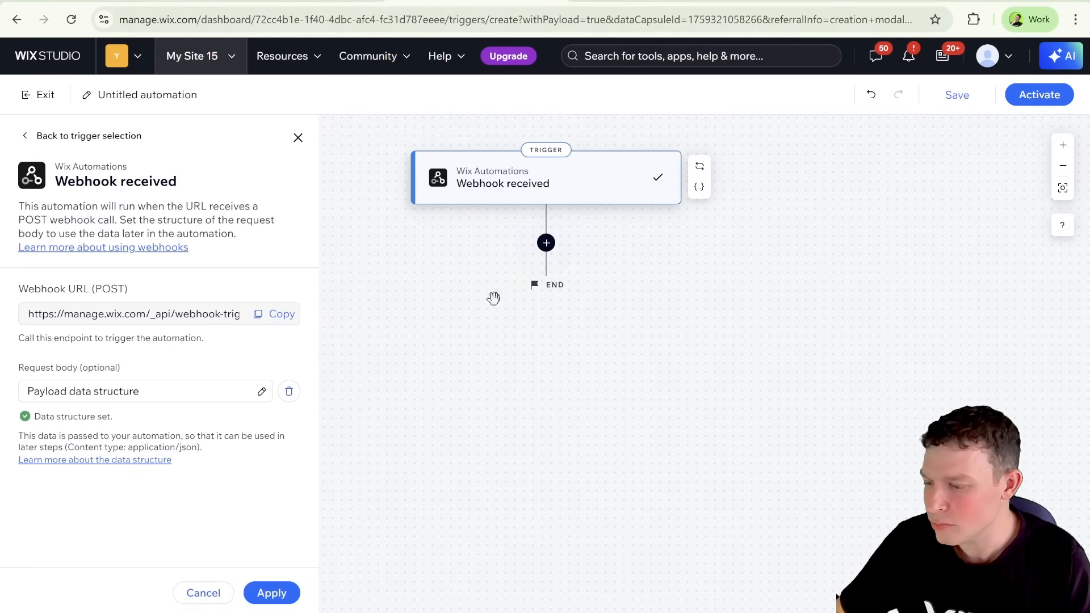
Step: Add an action after the Webhook received trigger and choose Create new card from the Pipelines actions
{"action": "left_click", "coordinate": [546, 244]}
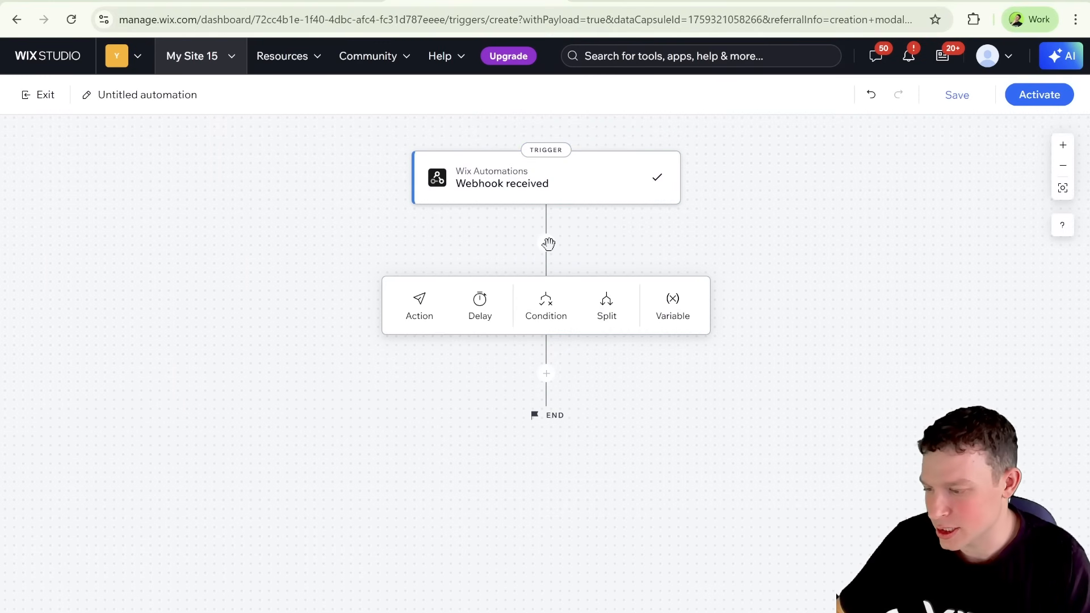
{"action": "left_click", "coordinate": [421, 307]}
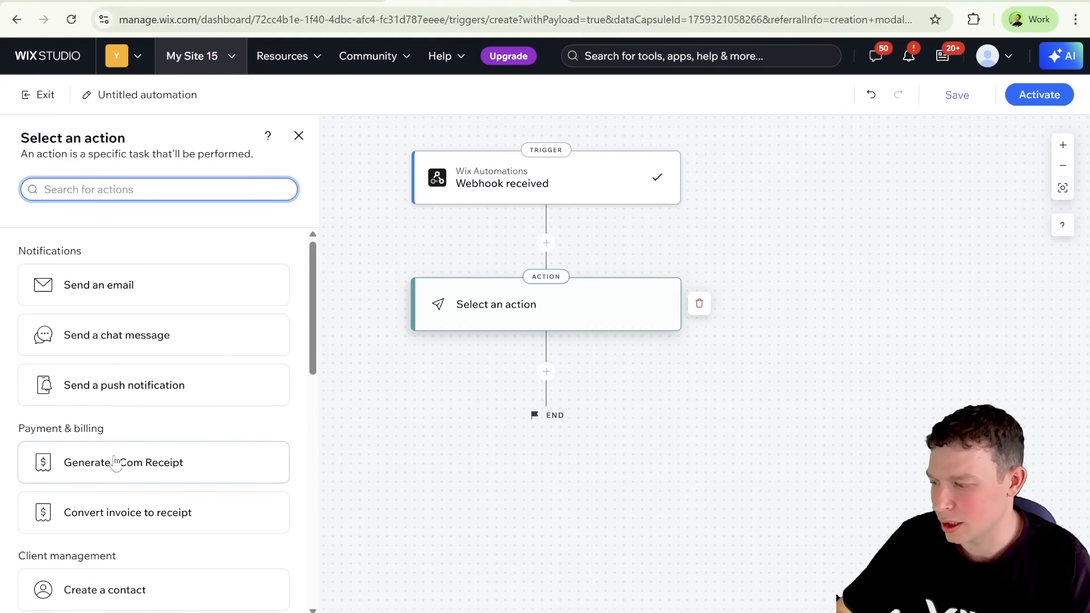
{"action": "scroll", "coordinate": [116, 460], "scroll_direction": "down", "scroll_amount": 8}
{"action": "scroll", "coordinate": [116, 459], "scroll_direction": "down", "scroll_amount": 4}
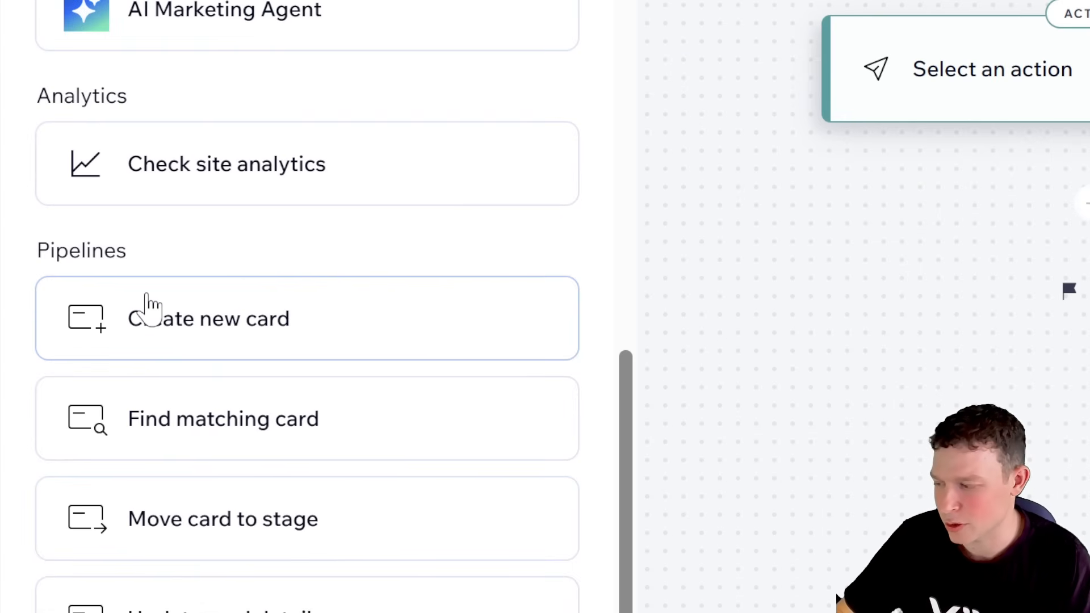
{"action": "scroll", "coordinate": [180, 301], "scroll_direction": "up", "scroll_amount": 10}
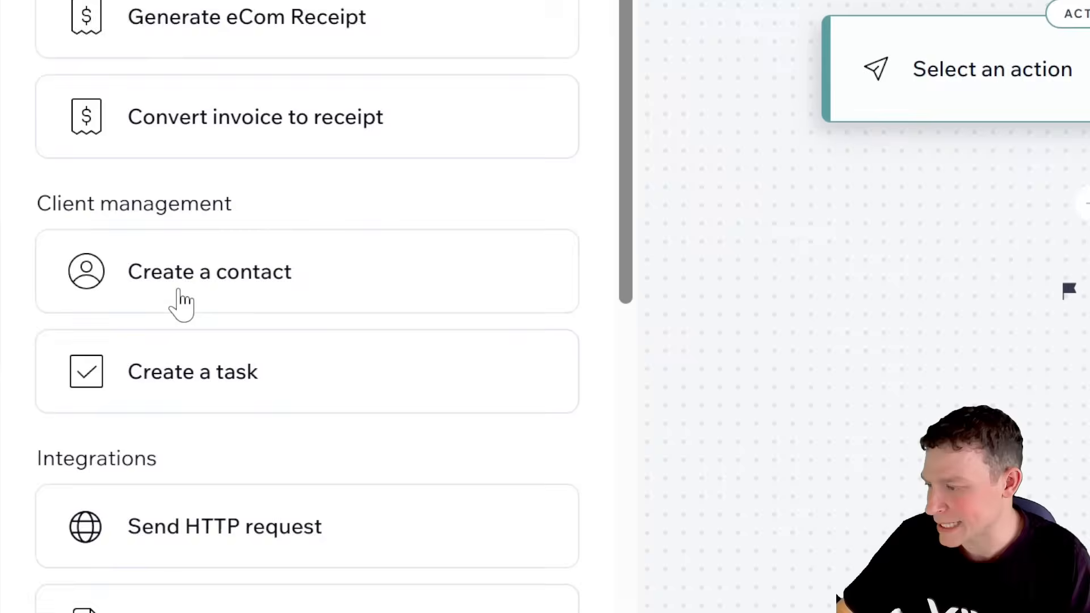
{"action": "scroll", "coordinate": [180, 301], "scroll_direction": "up", "scroll_amount": 2}
{"action": "scroll", "coordinate": [179, 289], "scroll_direction": "down", "scroll_amount": 12}
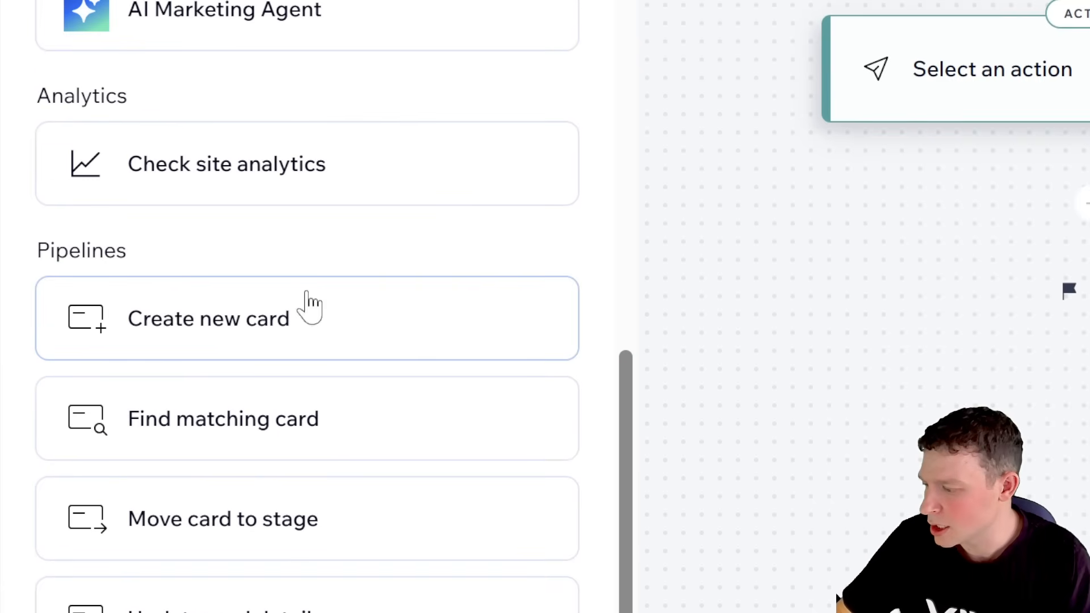
{"action": "left_click", "coordinate": [305, 328]}
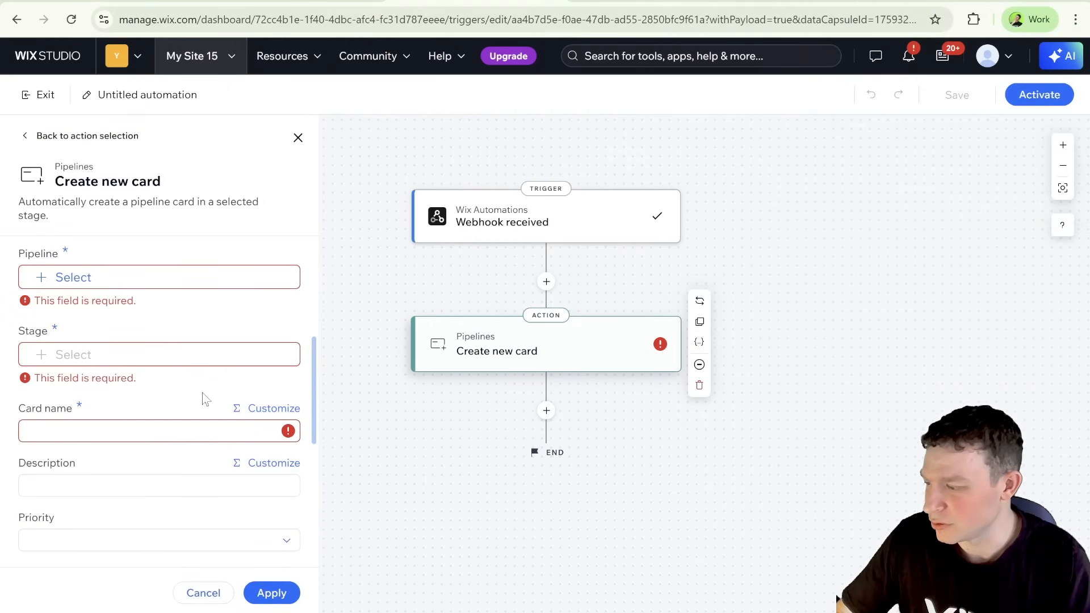
Step: Set the new card's pipeline to "8n8 Demo" and its stage to "New lead"
{"action": "left_click", "coordinate": [80, 281]}
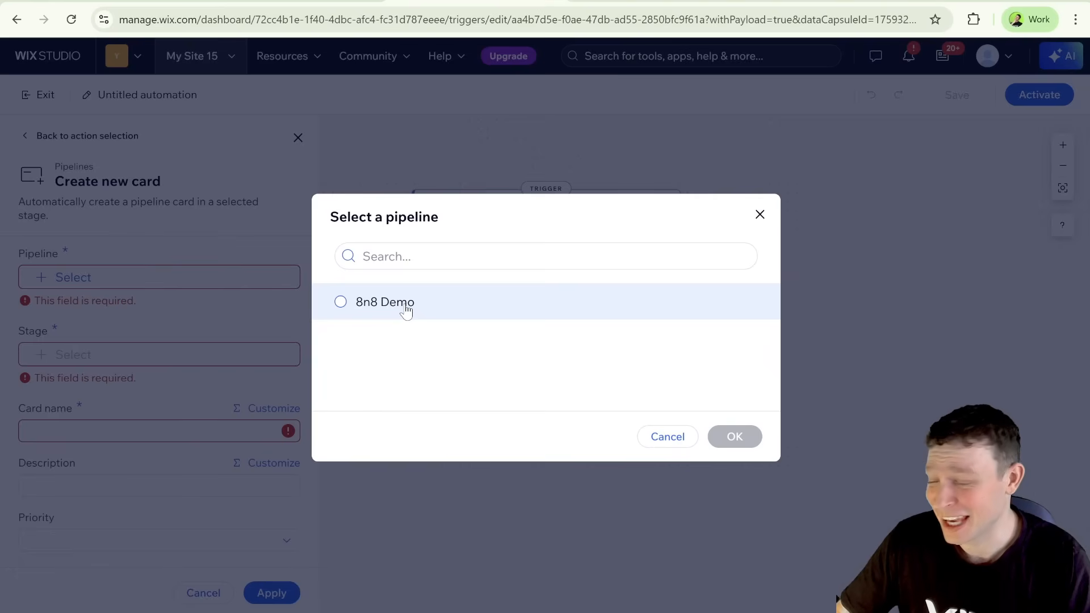
{"action": "left_click", "coordinate": [396, 311]}
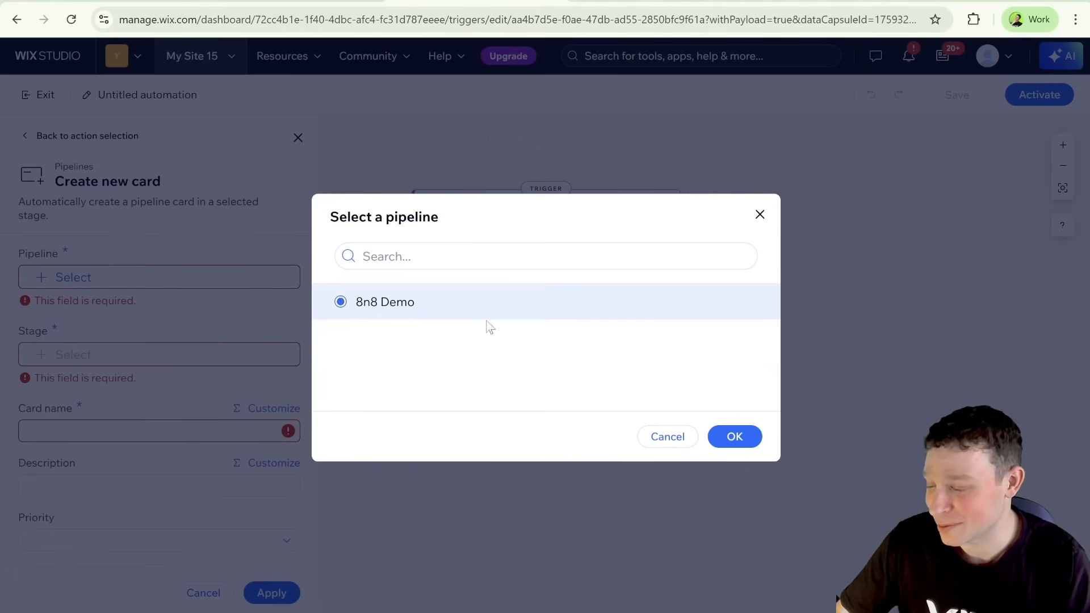
{"action": "left_click", "coordinate": [743, 437]}
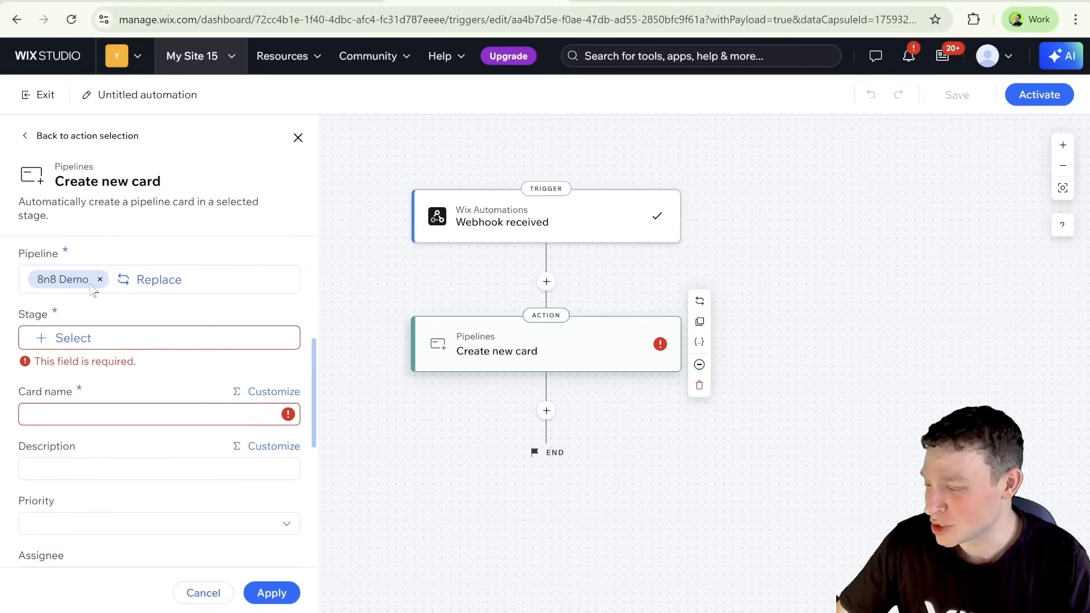
{"action": "left_click", "coordinate": [91, 341]}
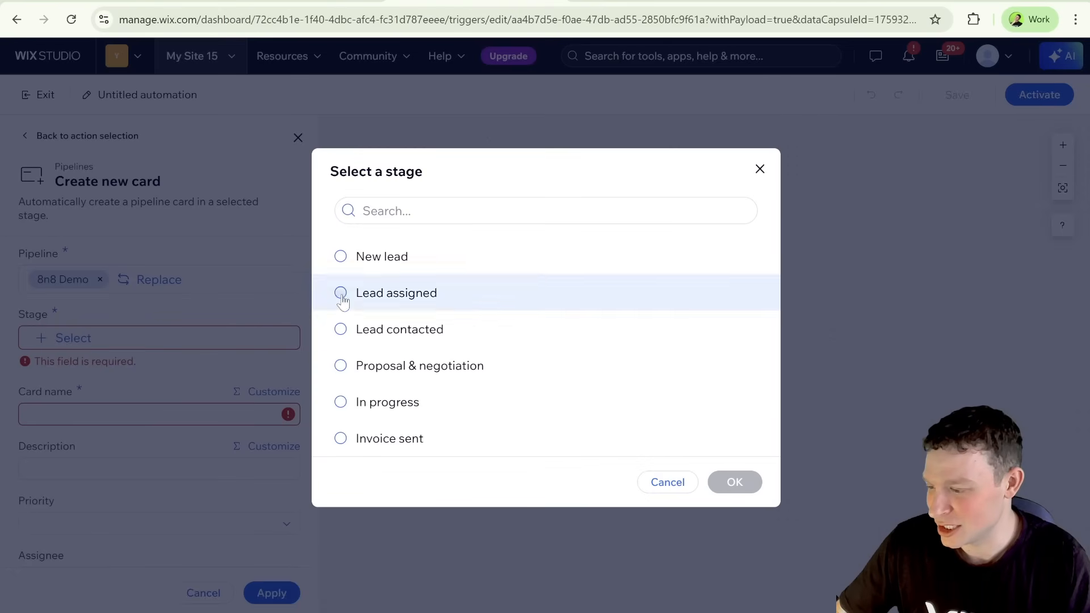
{"action": "left_click", "coordinate": [379, 261]}
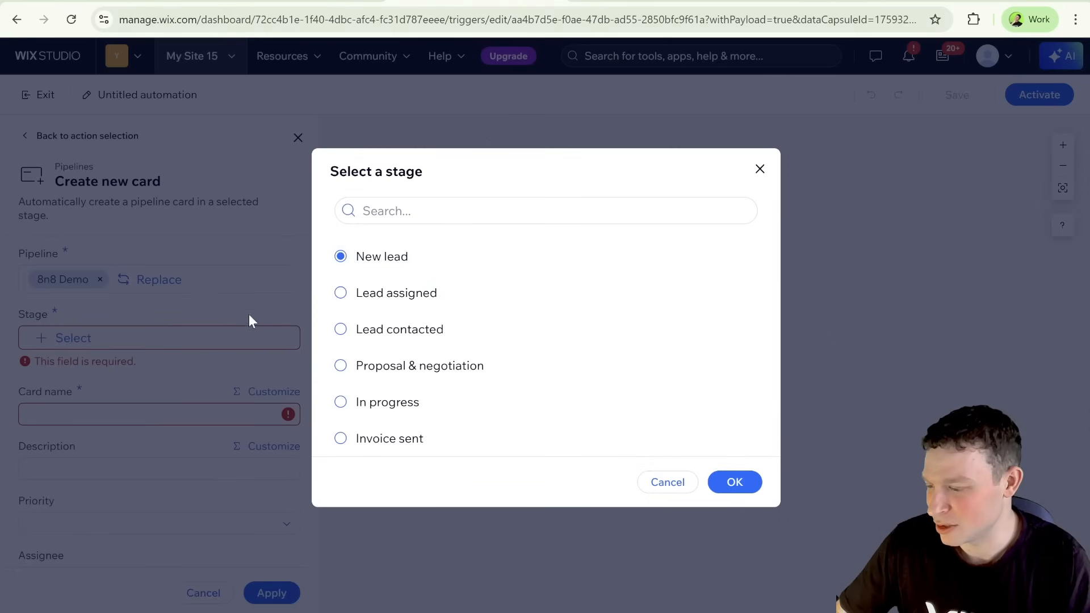
{"action": "left_click", "coordinate": [735, 482]}
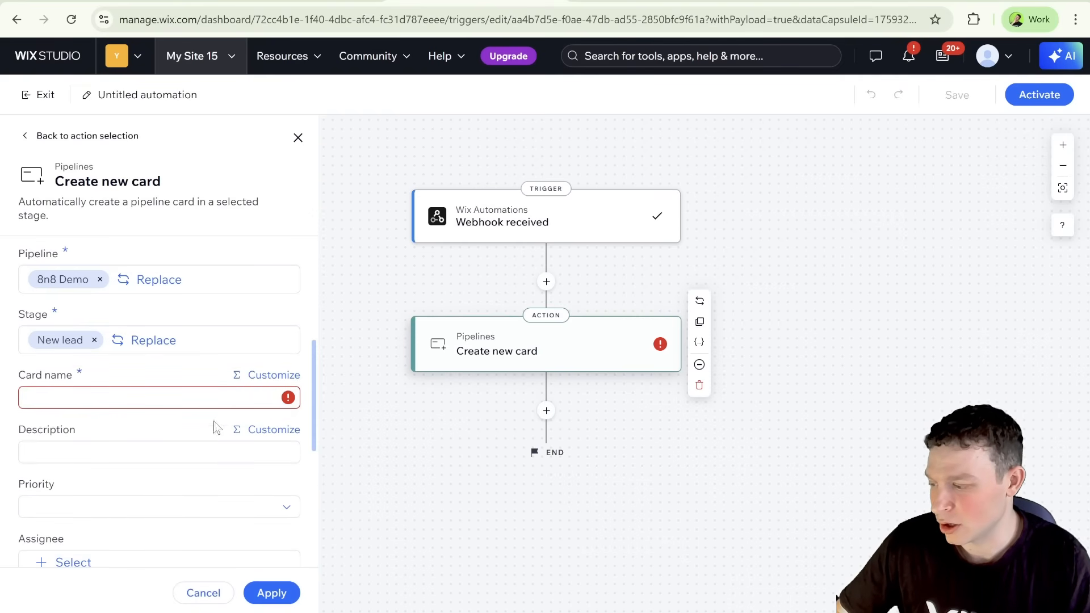
Step: Map the card name to the Test property of the Webhook received trigger
{"action": "scroll", "coordinate": [249, 447], "scroll_direction": "down", "scroll_amount": 2}
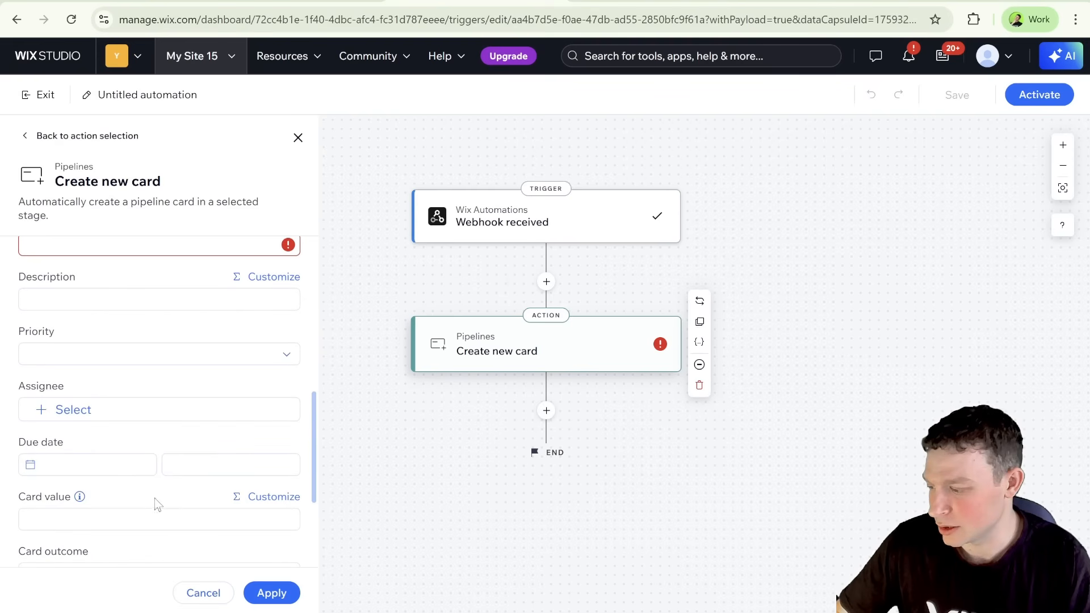
{"action": "scroll", "coordinate": [239, 488], "scroll_direction": "down", "scroll_amount": 1}
{"action": "scroll", "coordinate": [237, 489], "scroll_direction": "up", "scroll_amount": 1}
{"action": "scroll", "coordinate": [237, 489], "scroll_direction": "up", "scroll_amount": 3}
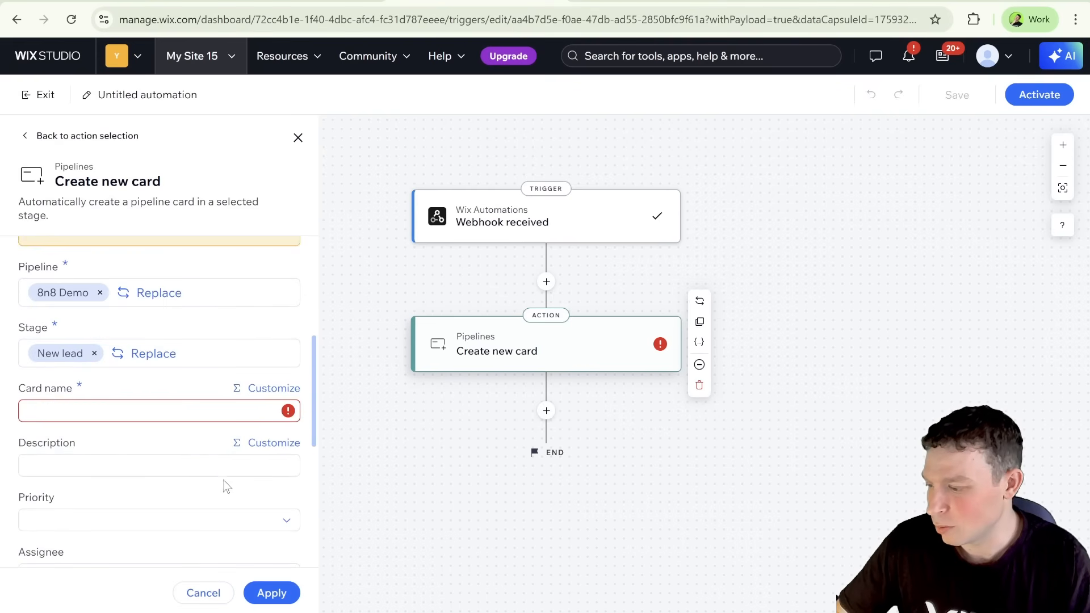
{"action": "left_click", "coordinate": [276, 391]}
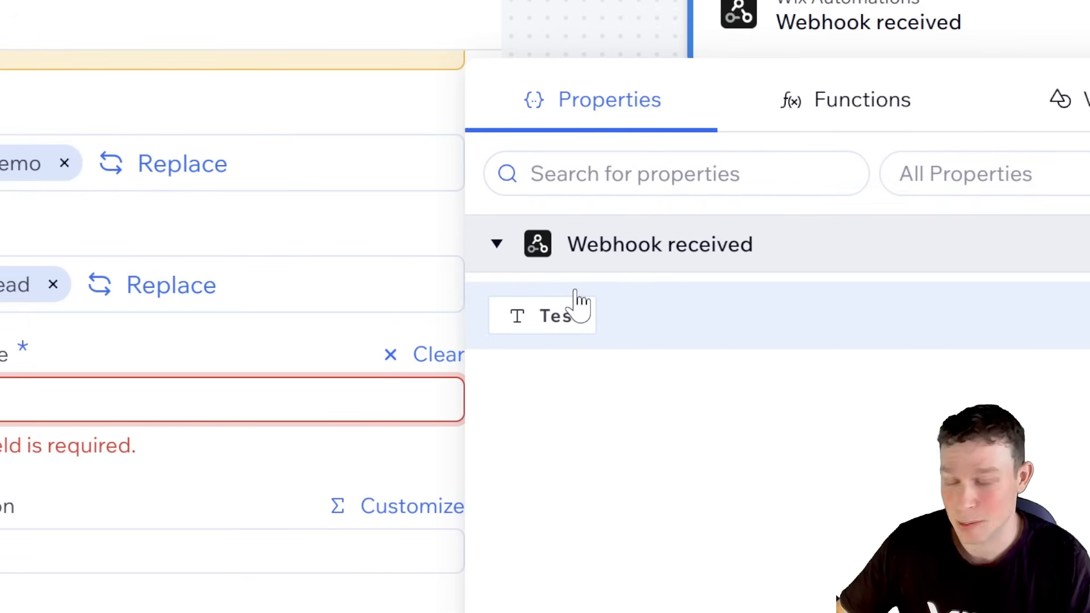
{"action": "left_click", "coordinate": [612, 318]}
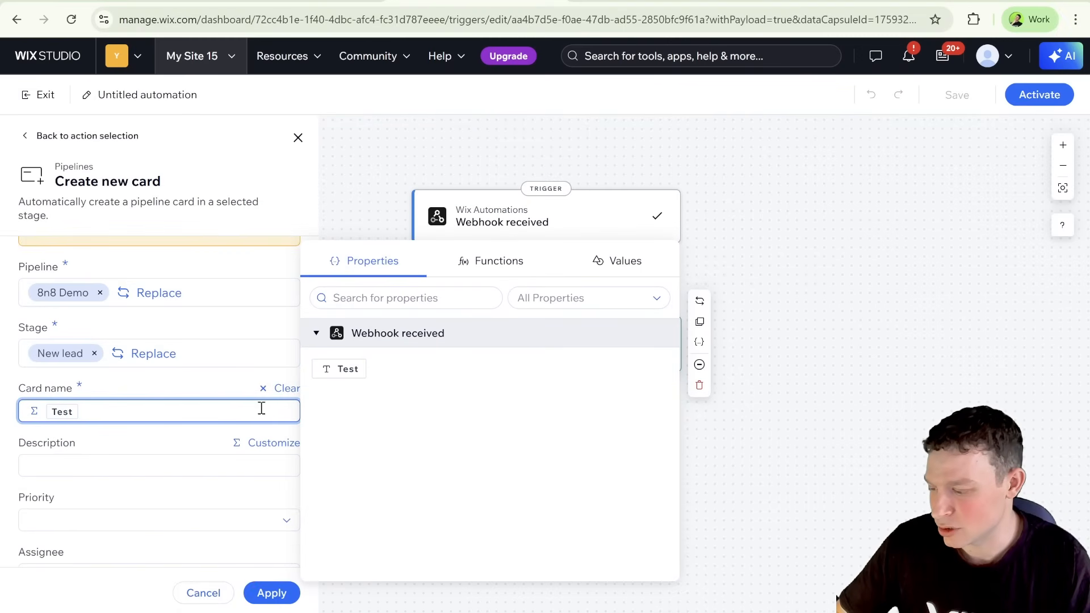
{"action": "left_click", "coordinate": [233, 393]}
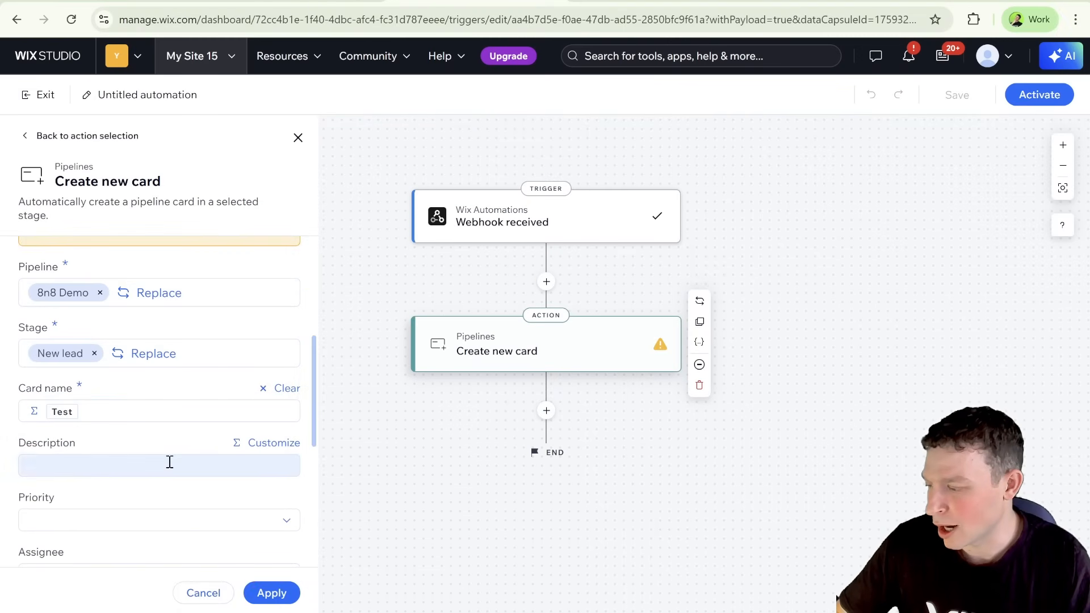
Step: Apply the Create new card settings and activate the automation
{"action": "scroll", "coordinate": [168, 460], "scroll_direction": "down", "scroll_amount": 6}
{"action": "scroll", "coordinate": [168, 460], "scroll_direction": "up", "scroll_amount": 10}
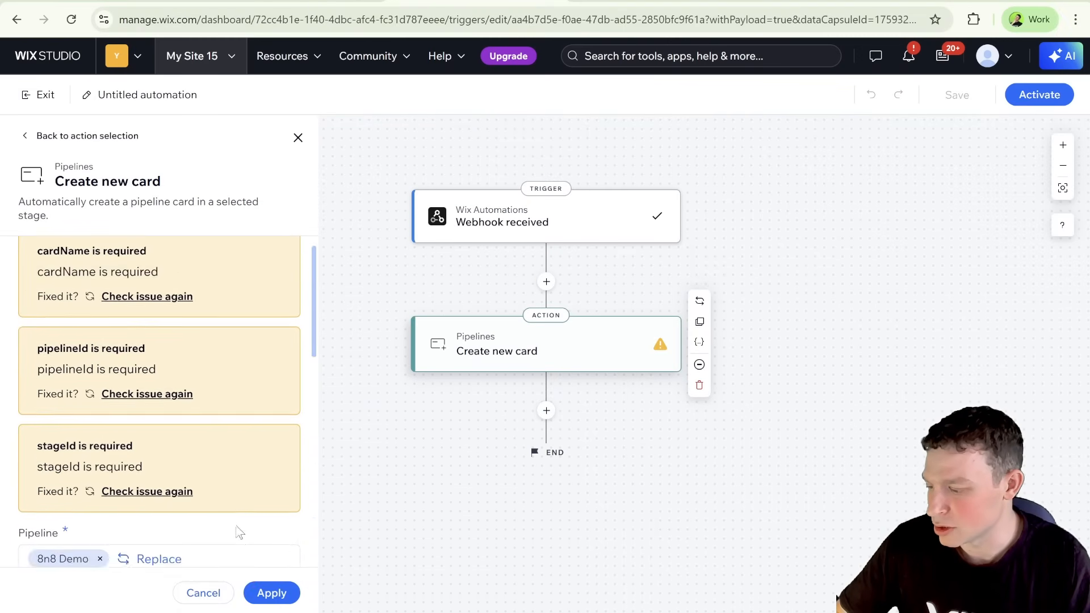
{"action": "left_click", "coordinate": [268, 593]}
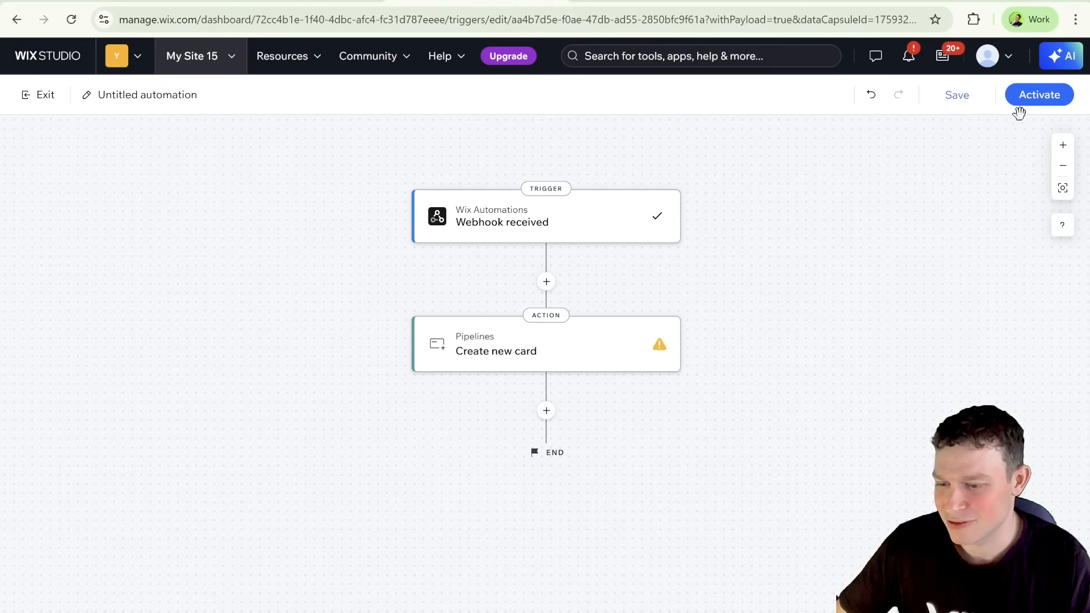
{"action": "left_click", "coordinate": [1037, 101]}
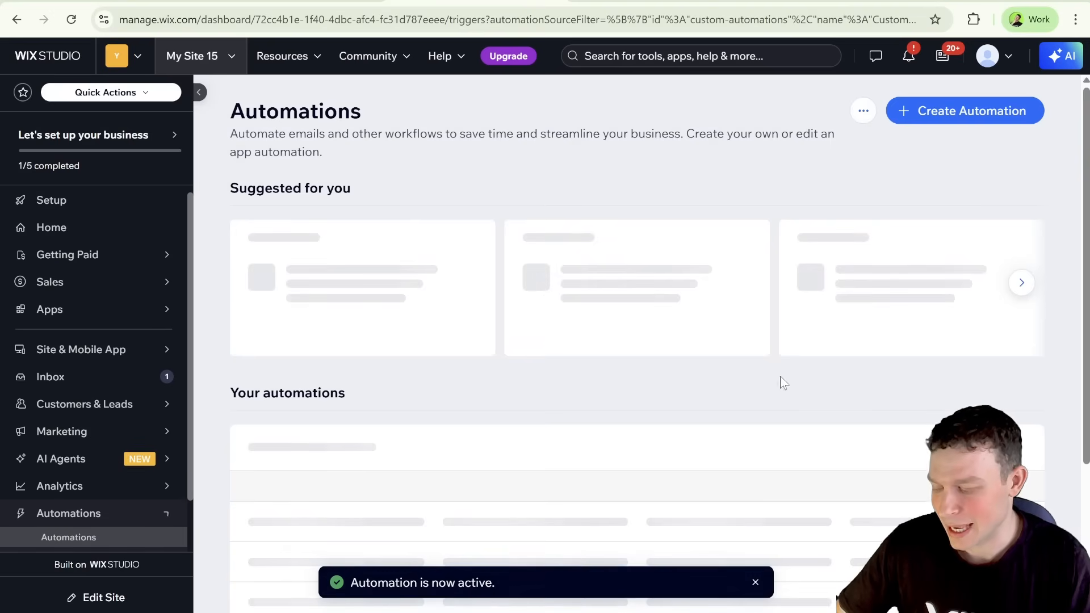
{"action": "scroll", "coordinate": [760, 385], "scroll_direction": "down", "scroll_amount": 1}
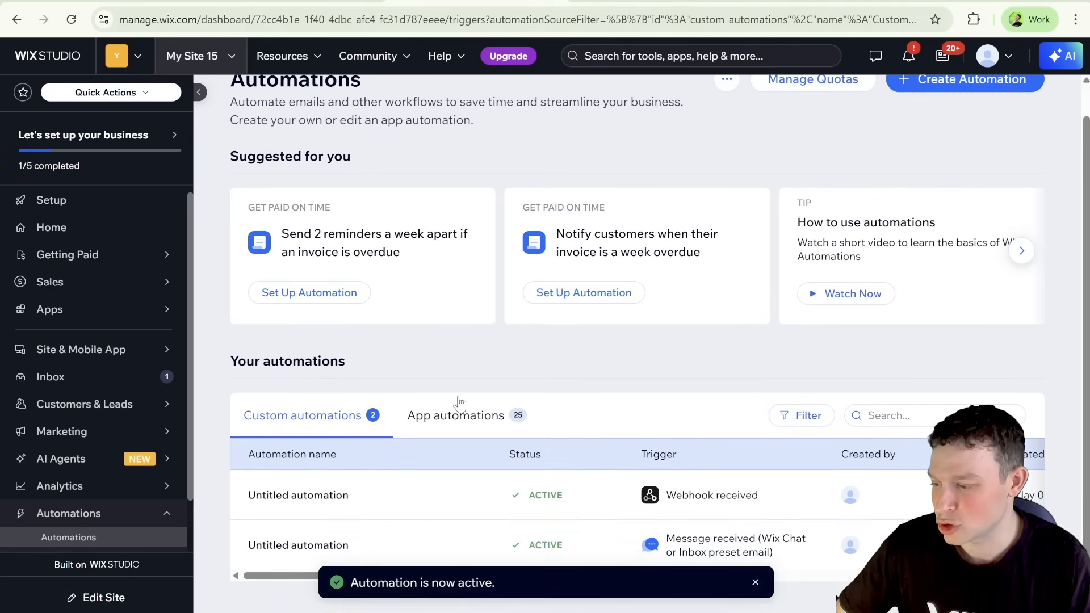
Step: Switch to n8n, execute the workflow from its manual trigger, and return to Wix Studio
{"action": "left_click", "coordinate": [143, 1]}
{"action": "mouse_move", "coordinate": [567, 344]}
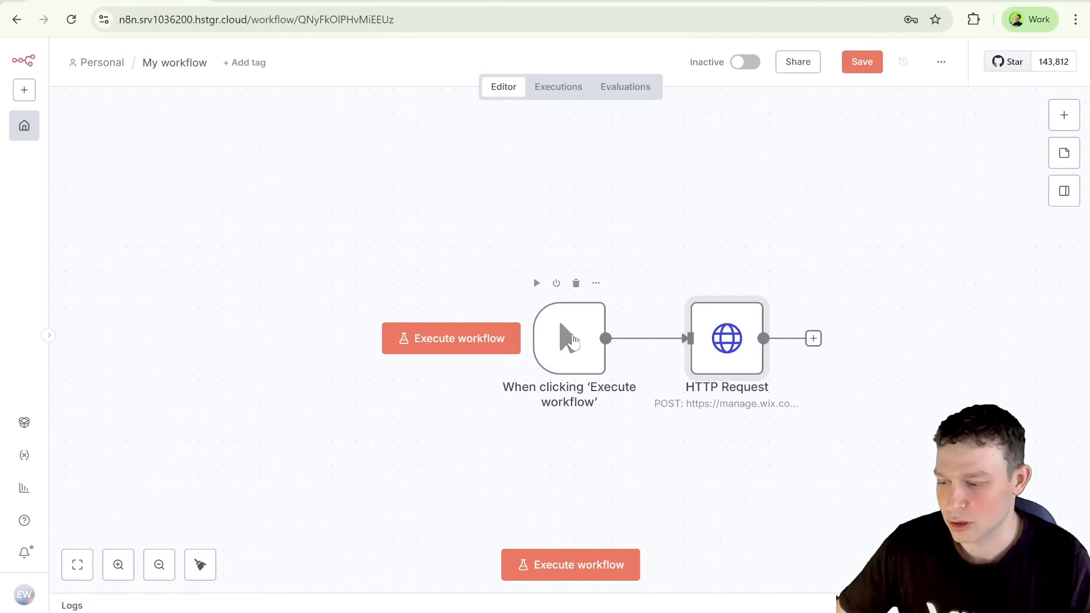
{"action": "left_click", "coordinate": [572, 341]}
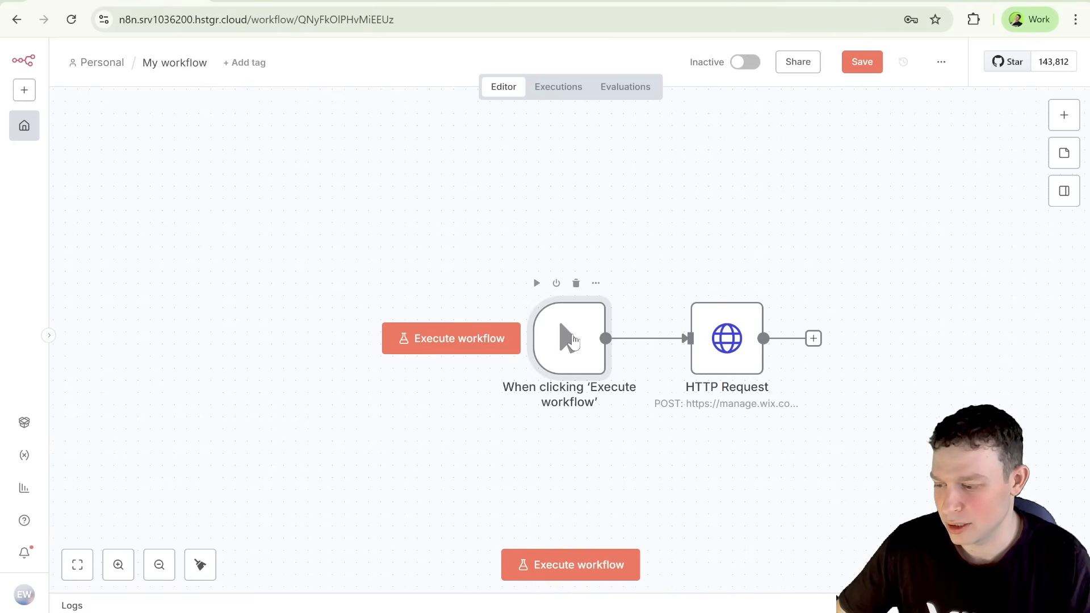
{"action": "left_click", "coordinate": [494, 344]}
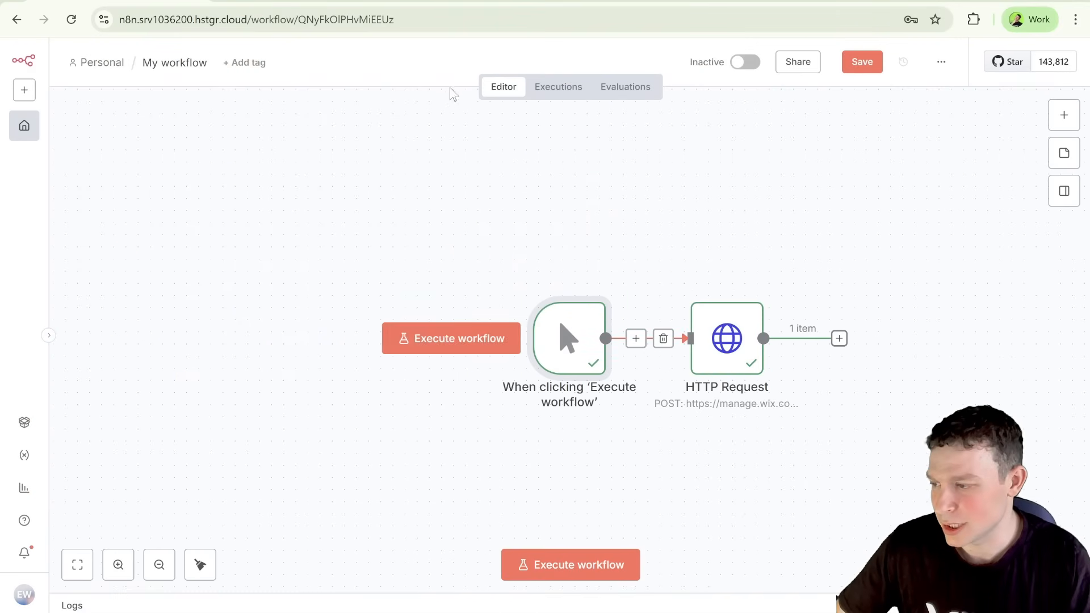
{"action": "left_click", "coordinate": [314, 4]}
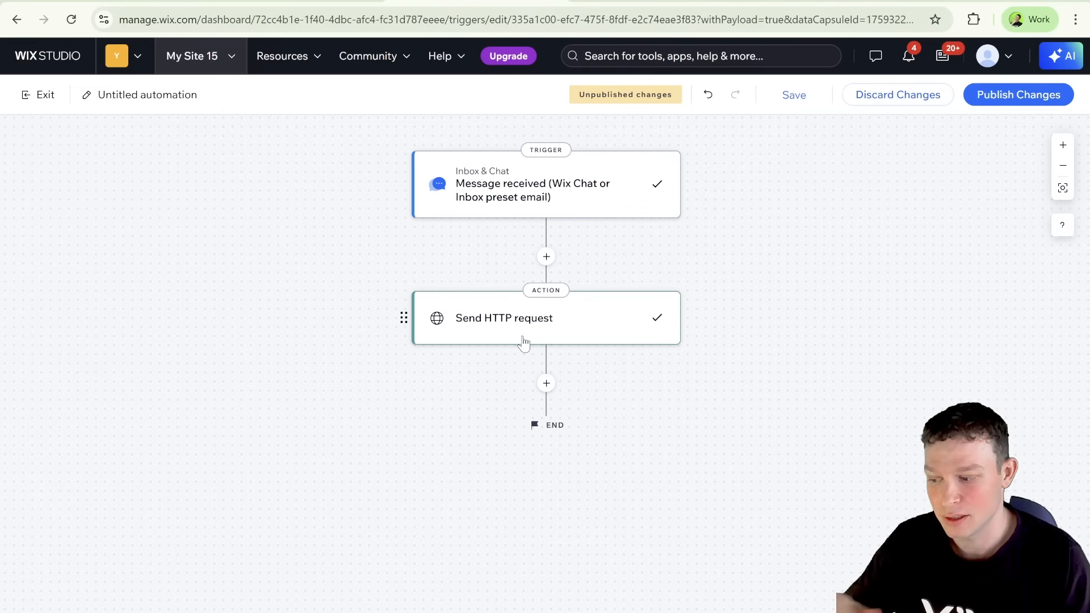
Step: Switch to n8n and add an OpenAI Message a model node after the Webhook node
{"action": "left_click", "coordinate": [142, 2]}
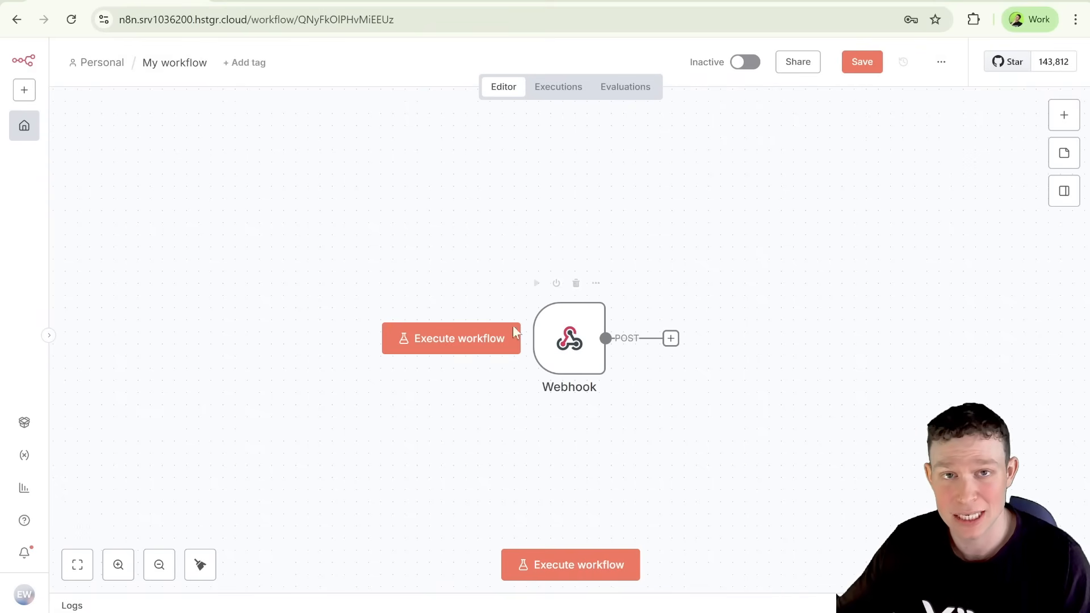
{"action": "scroll", "coordinate": [681, 377], "scroll_direction": "down", "scroll_amount": 2}
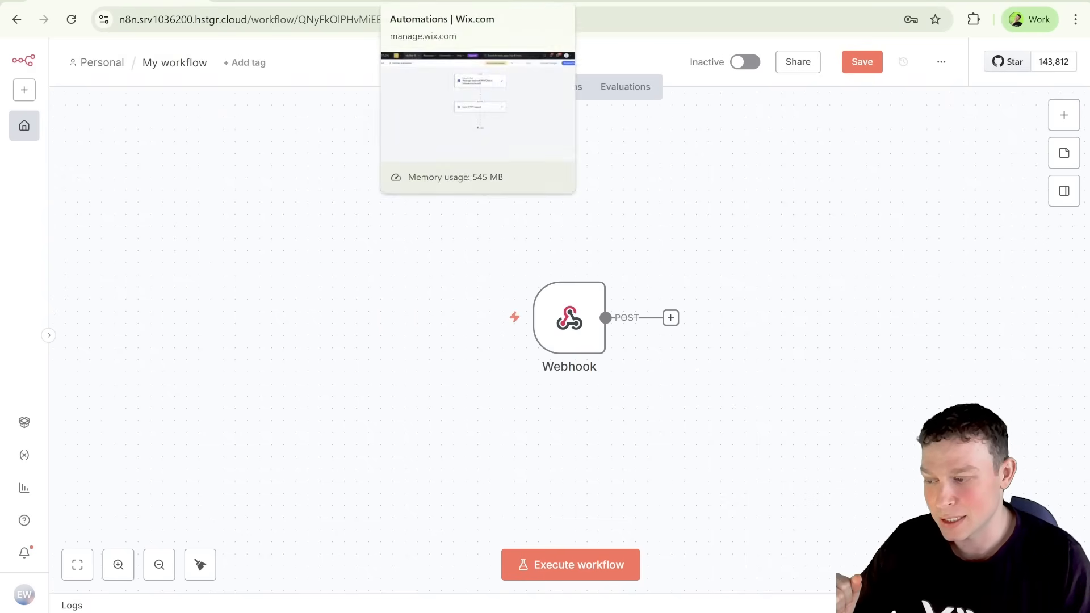
{"action": "left_click", "coordinate": [454, 2]}
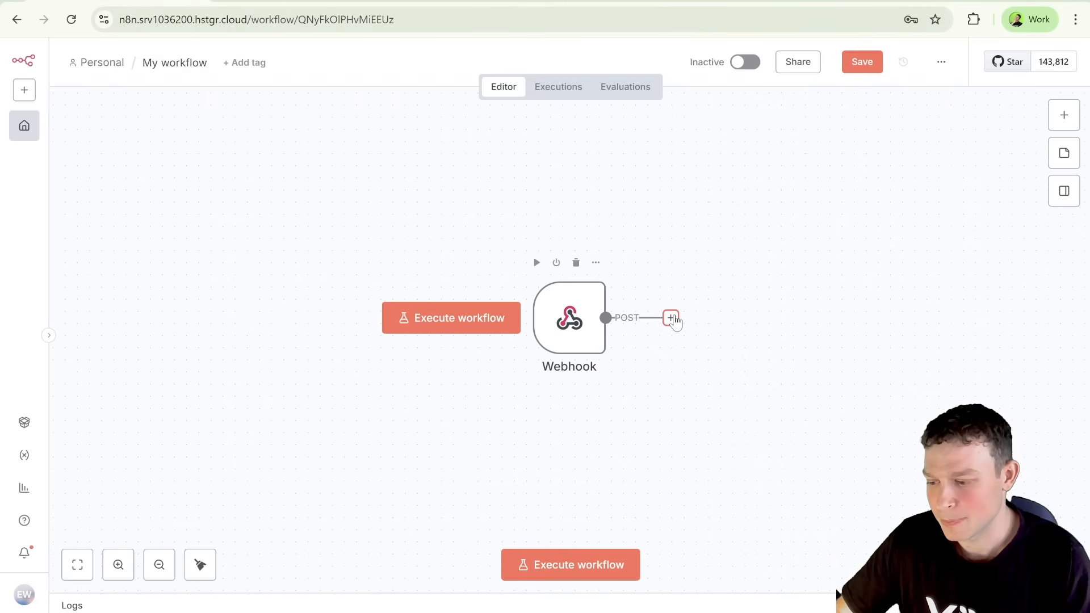
{"action": "left_click", "coordinate": [671, 318]}
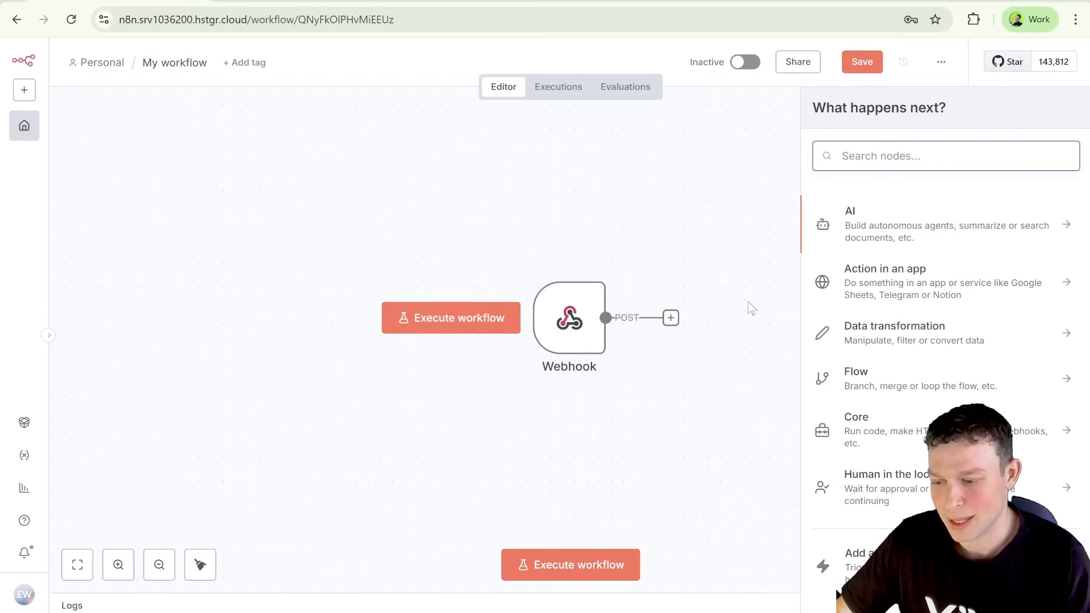
{"action": "left_click", "coordinate": [952, 227]}
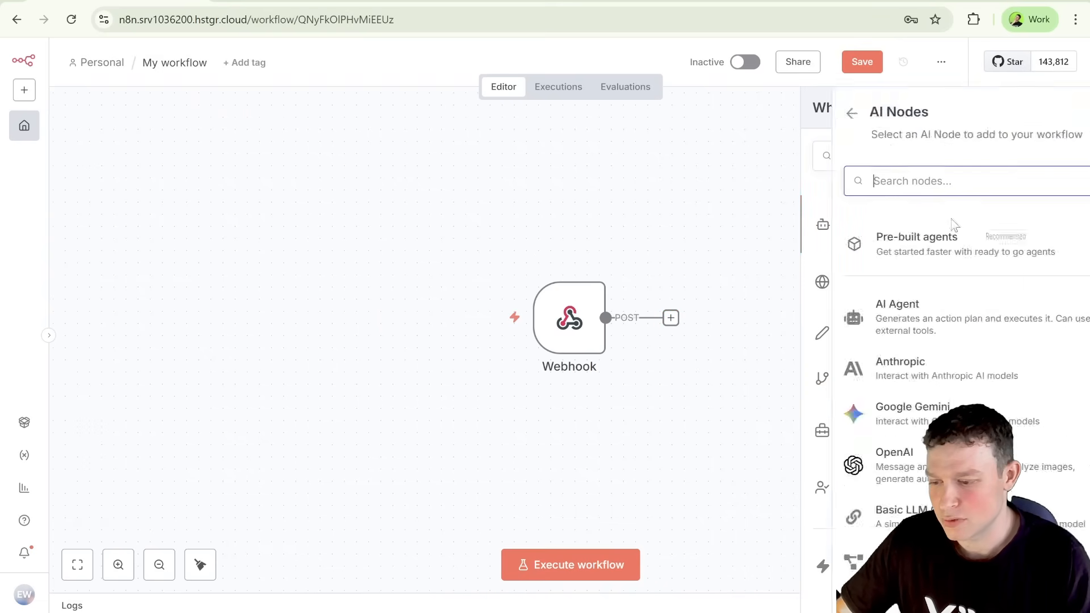
{"action": "scroll", "coordinate": [908, 363], "scroll_direction": "down", "scroll_amount": 2}
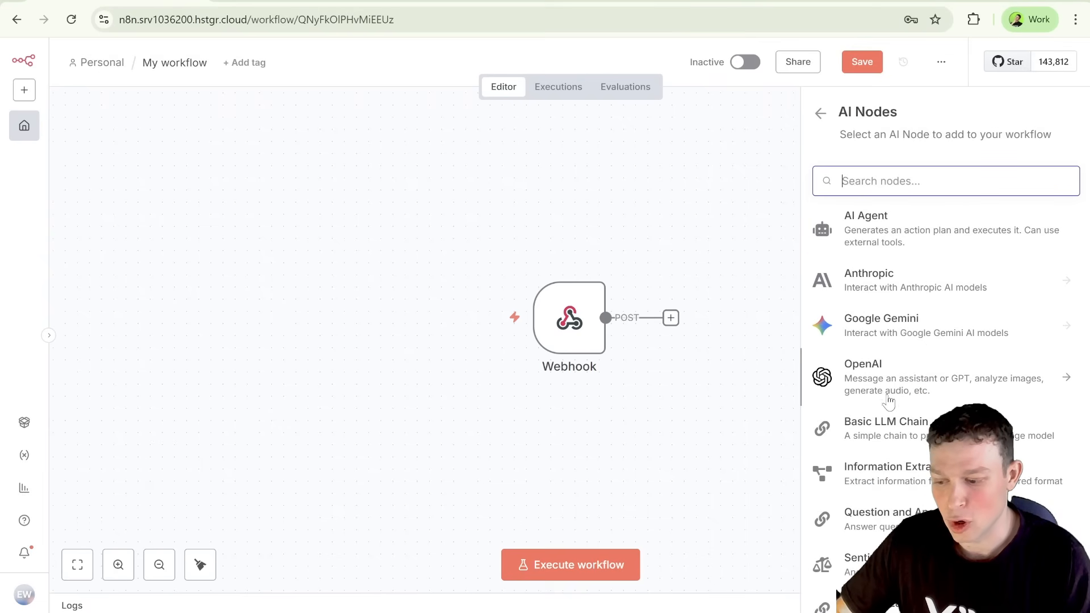
{"action": "left_click", "coordinate": [887, 390]}
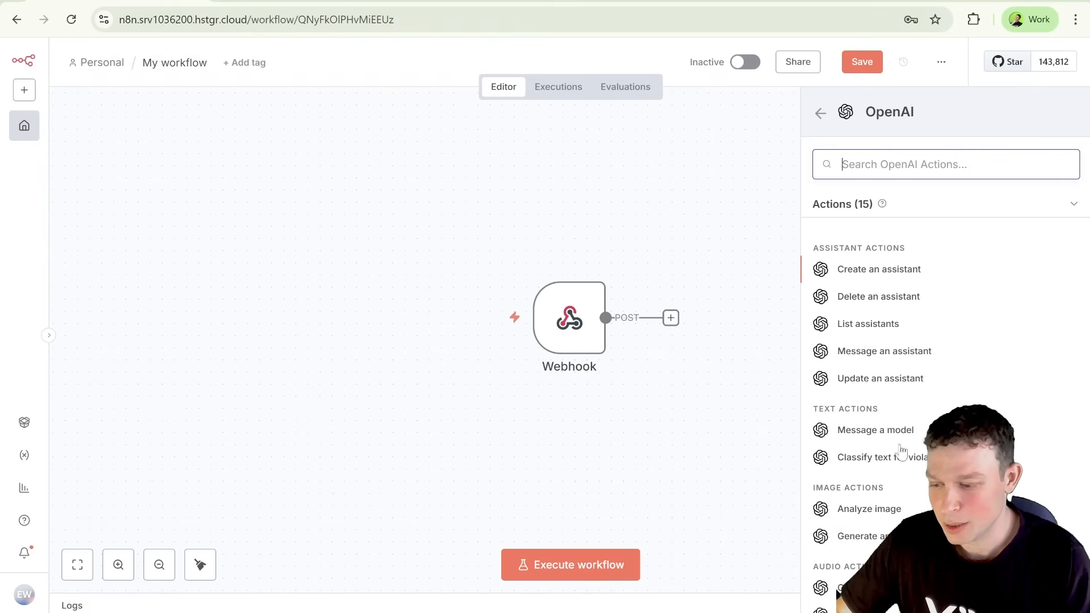
{"action": "scroll", "coordinate": [910, 311], "scroll_direction": "down", "scroll_amount": 4}
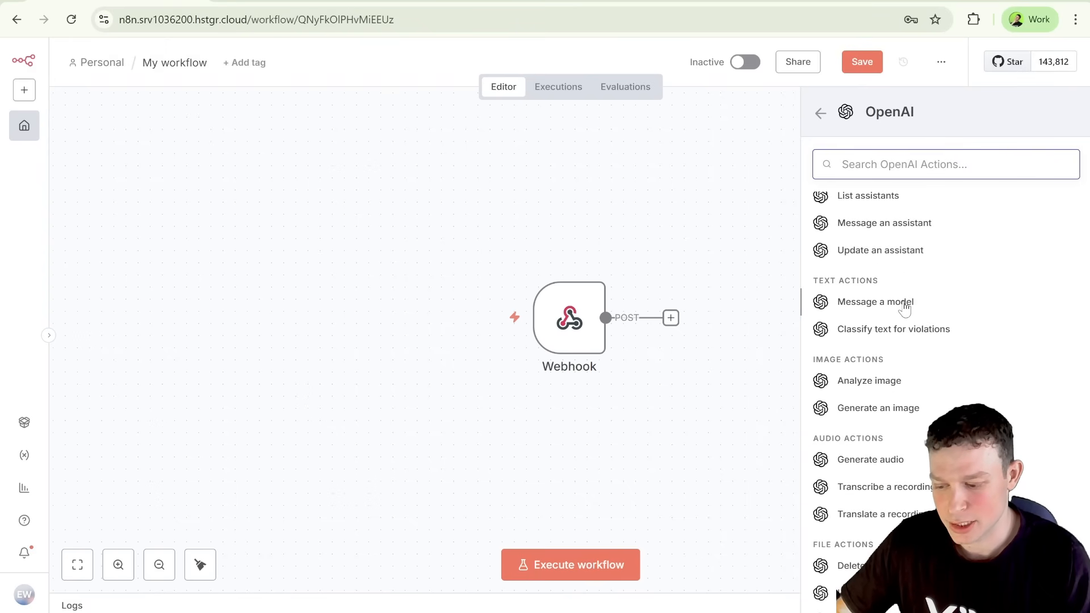
{"action": "left_click", "coordinate": [902, 305]}
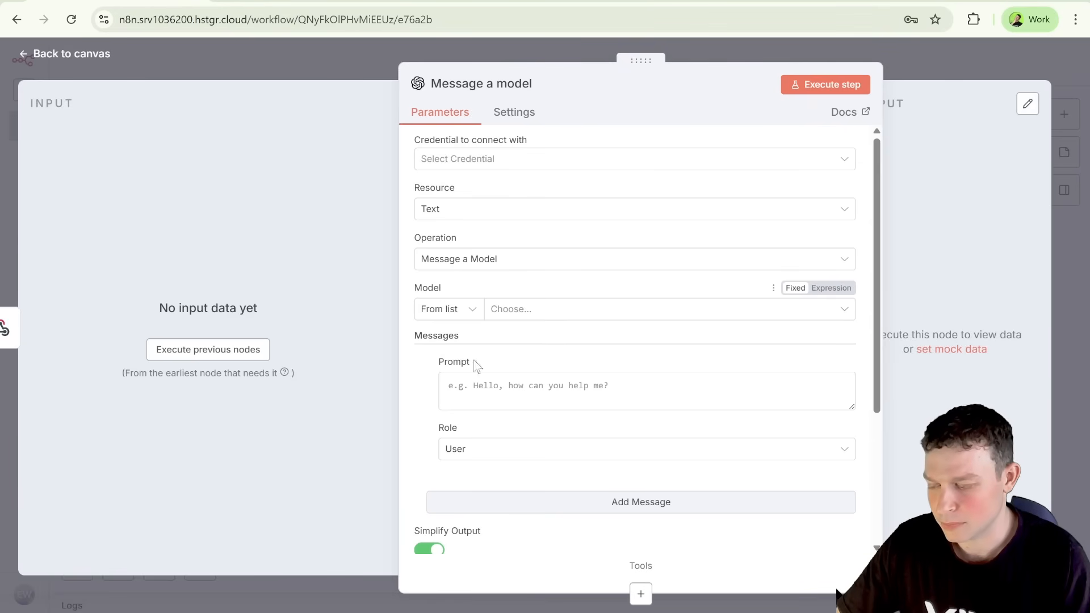
Step: Connect the Message a model node to the OpenAi account credential
{"action": "left_click", "coordinate": [549, 311]}
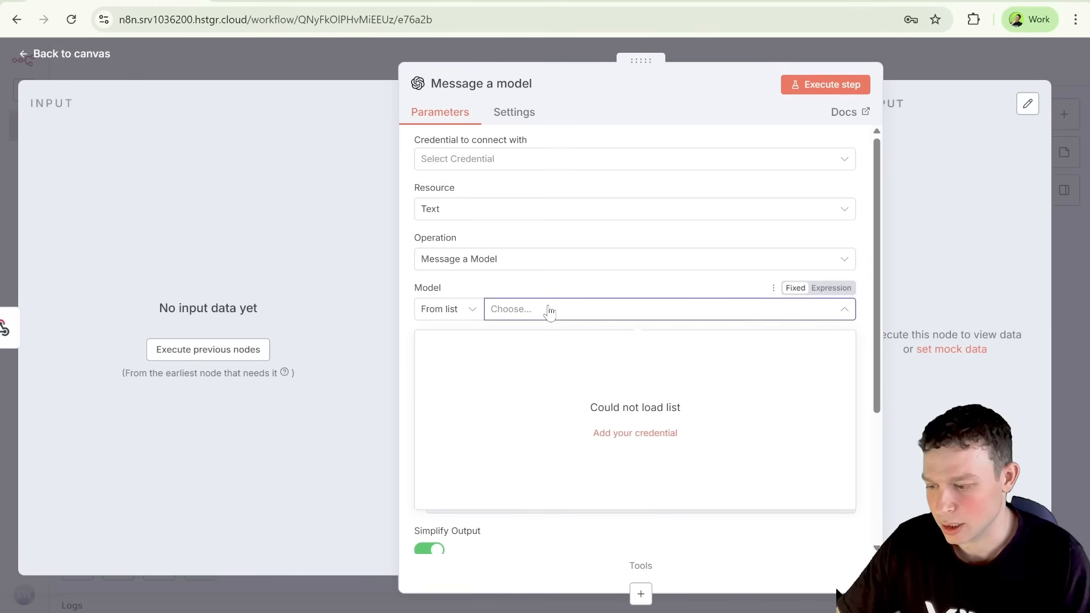
{"action": "left_click", "coordinate": [546, 165]}
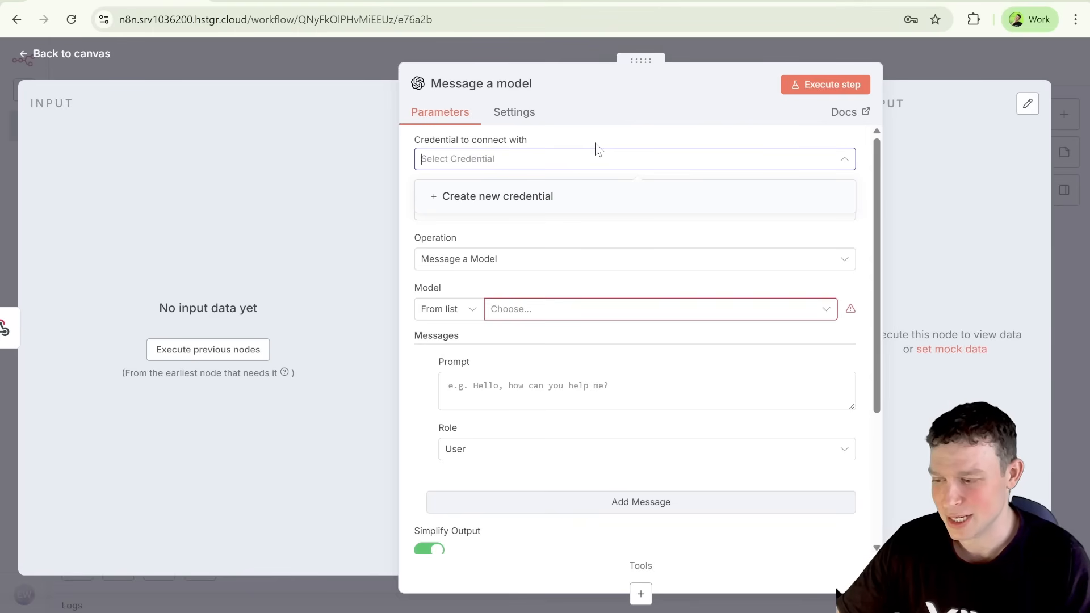
{"action": "left_click", "coordinate": [564, 291]}
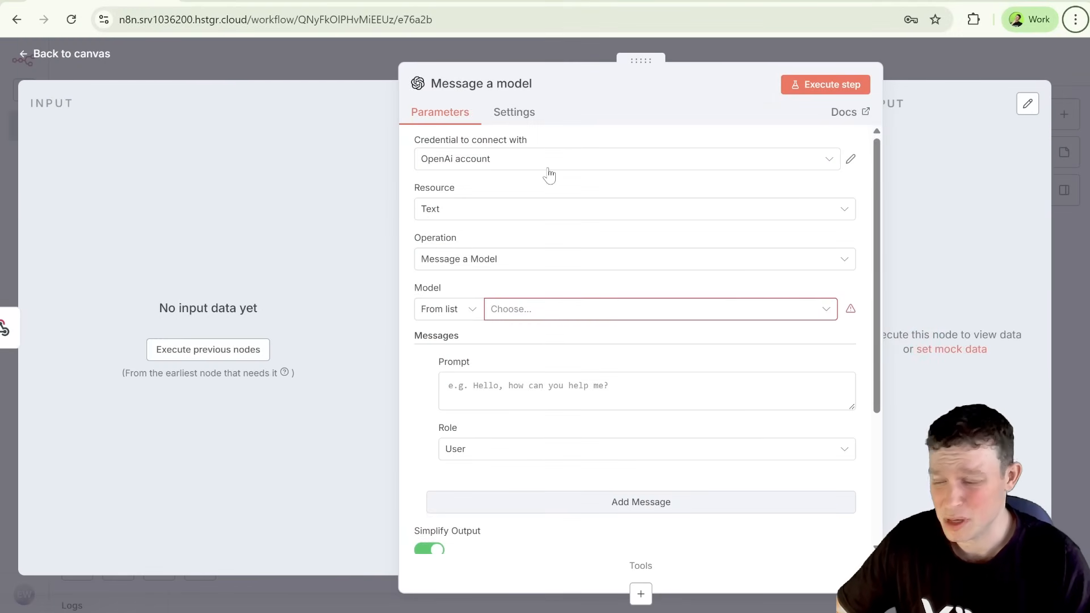
Step: Set the Message a model node's model to GPT-4O
{"action": "left_click", "coordinate": [560, 310]}
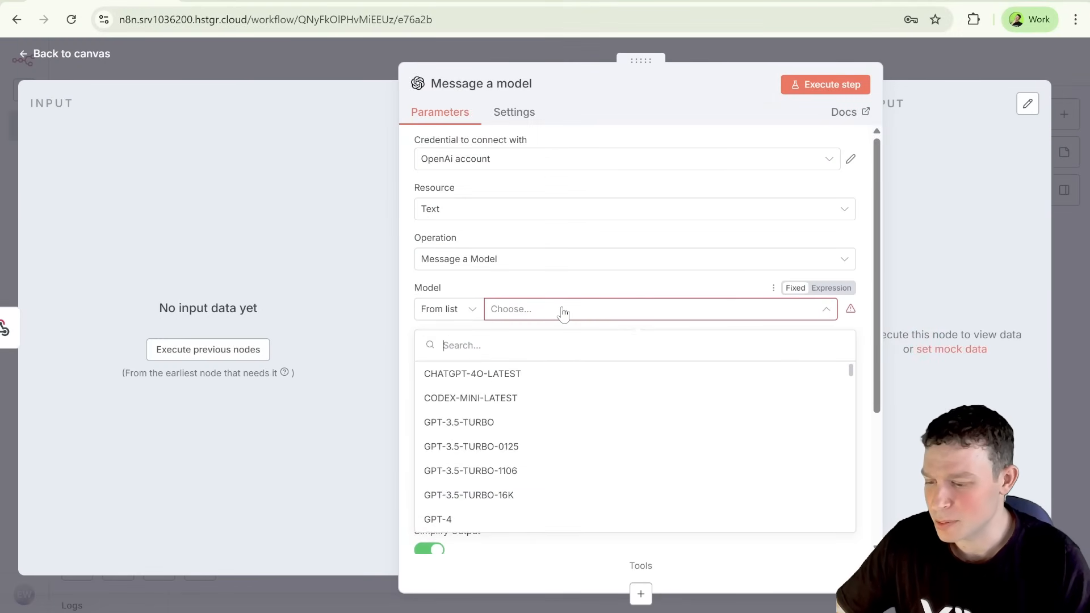
{"action": "scroll", "coordinate": [547, 444], "scroll_direction": "down", "scroll_amount": 3}
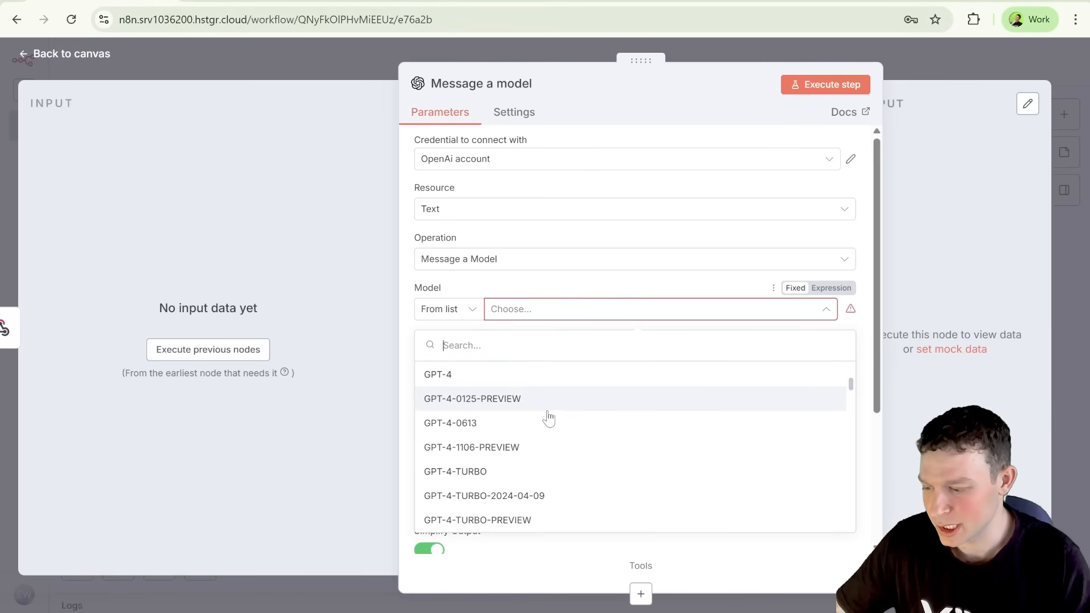
{"action": "scroll", "coordinate": [548, 419], "scroll_direction": "down", "scroll_amount": 5}
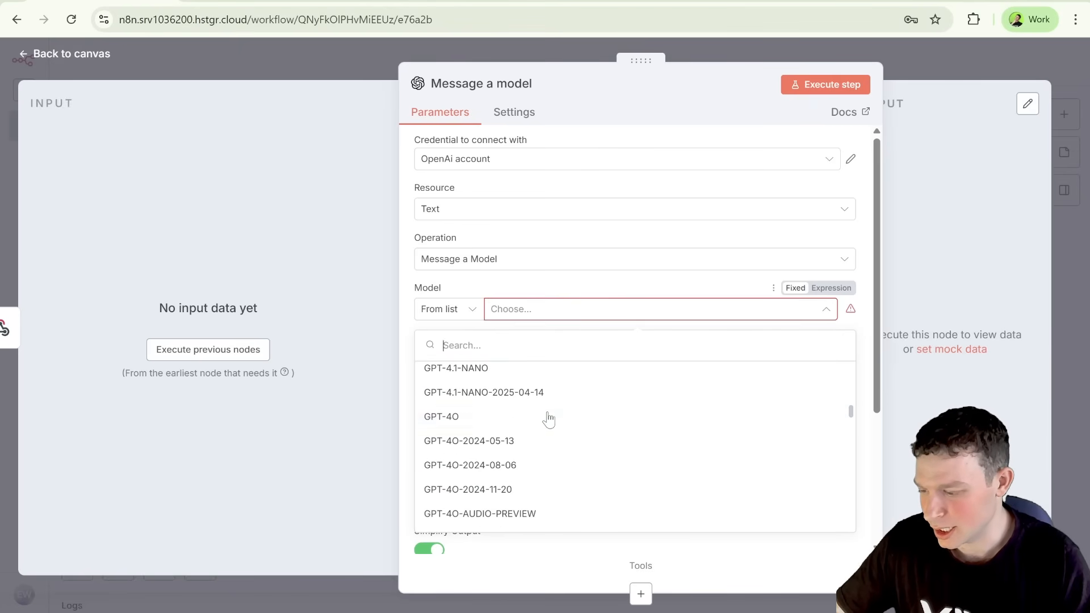
{"action": "scroll", "coordinate": [548, 418], "scroll_direction": "down", "scroll_amount": 2}
{"action": "scroll", "coordinate": [548, 419], "scroll_direction": "up", "scroll_amount": 2}
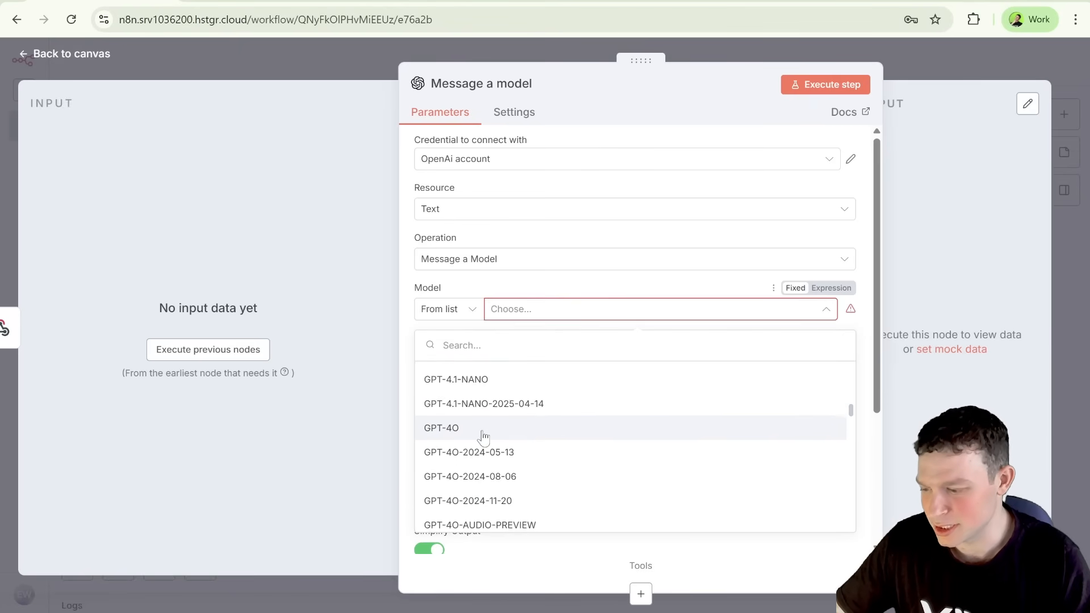
{"action": "left_click", "coordinate": [482, 427]}
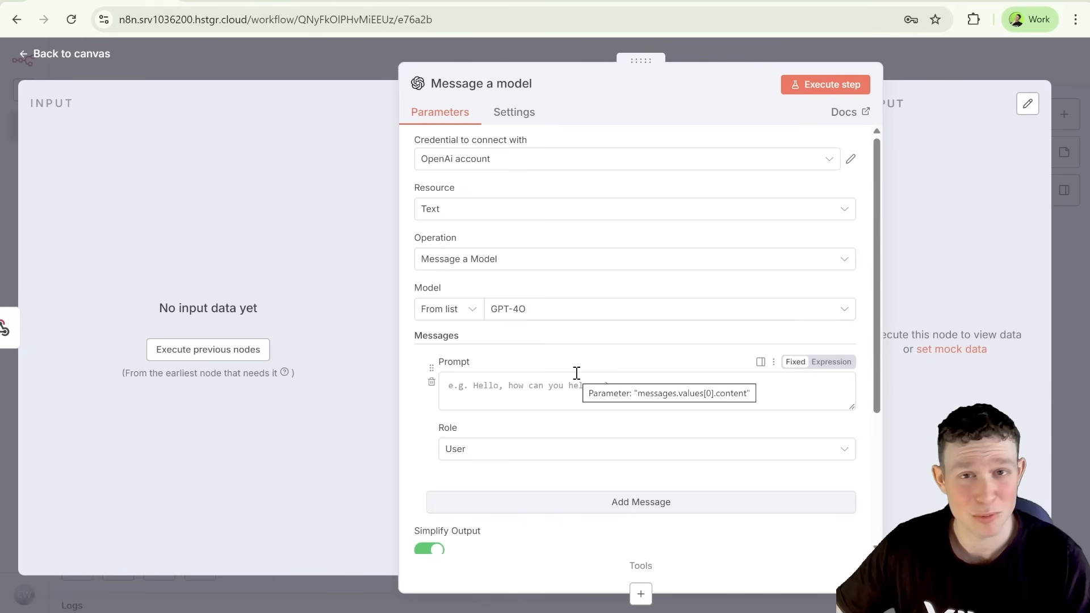
Step: Make the prompt an expression, execute the previous nodes to wait for webhook data, and return to the canvas
{"action": "left_click", "coordinate": [544, 385]}
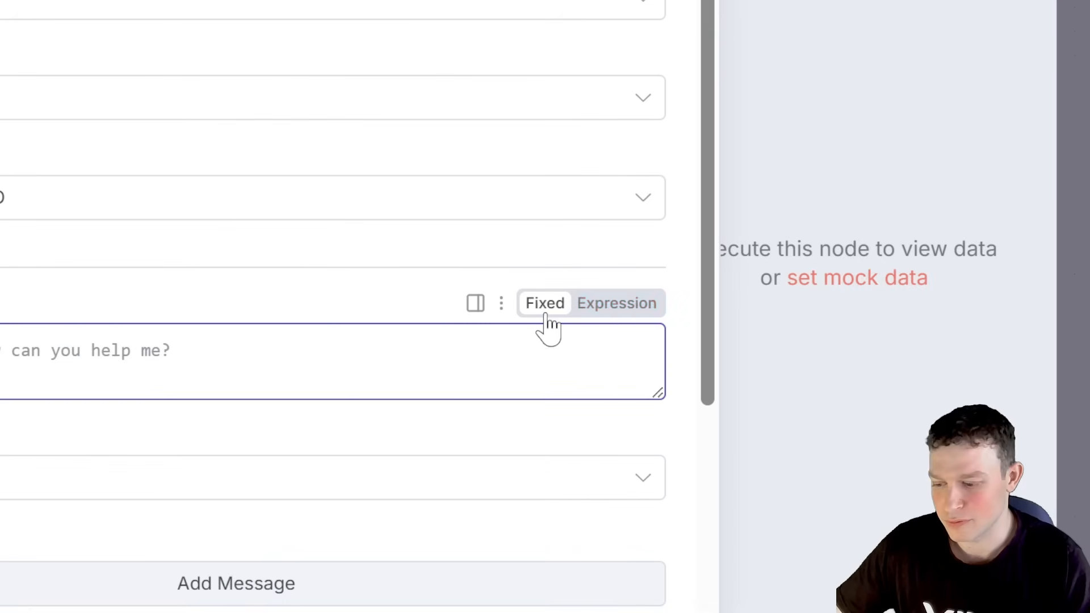
{"action": "left_click", "coordinate": [604, 315]}
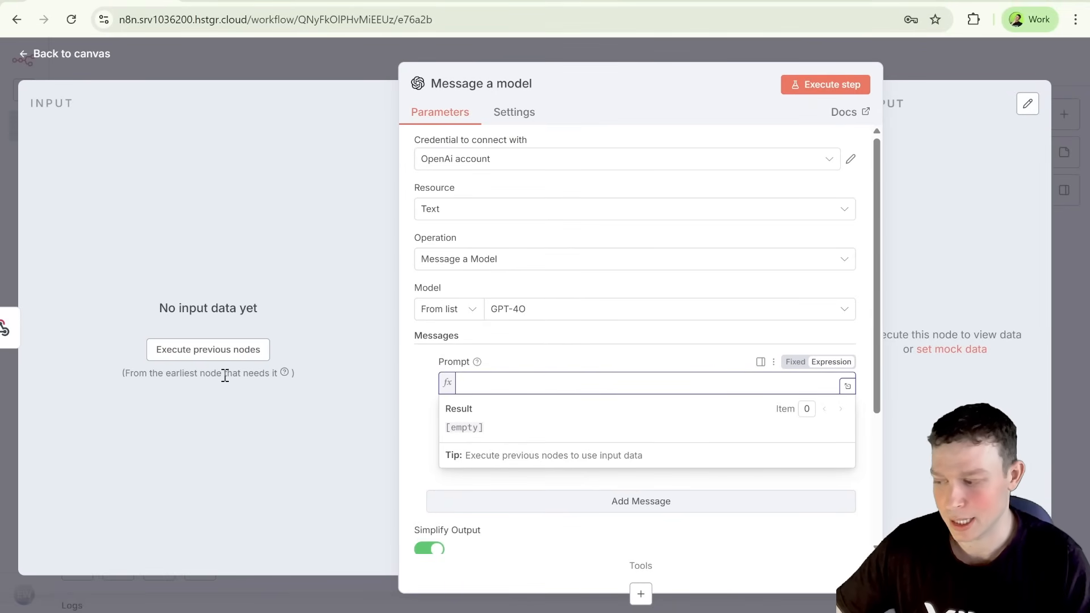
{"action": "left_click", "coordinate": [242, 349]}
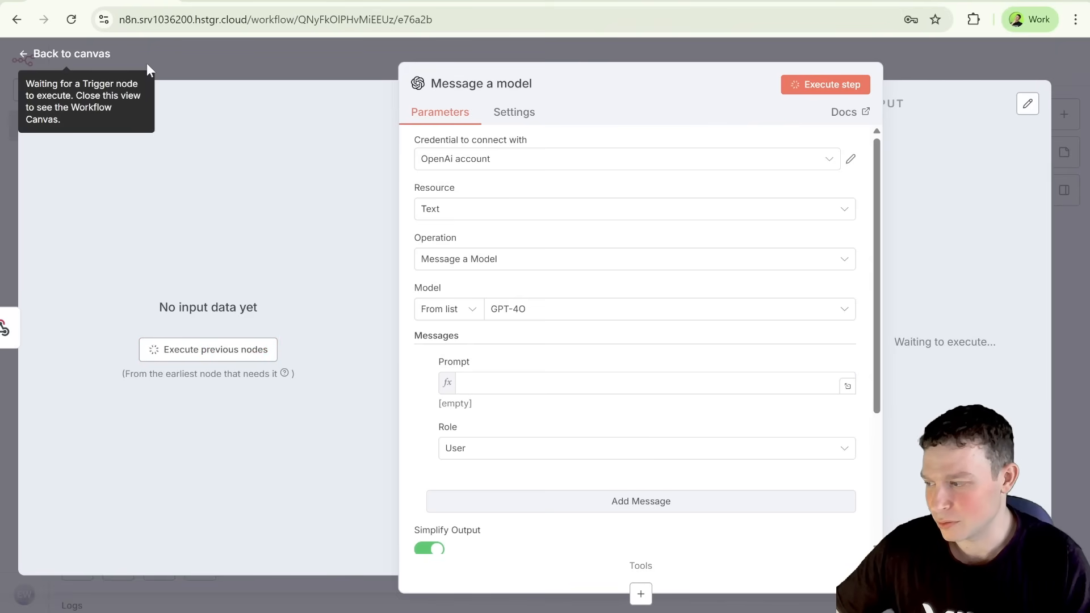
{"action": "left_click", "coordinate": [93, 61]}
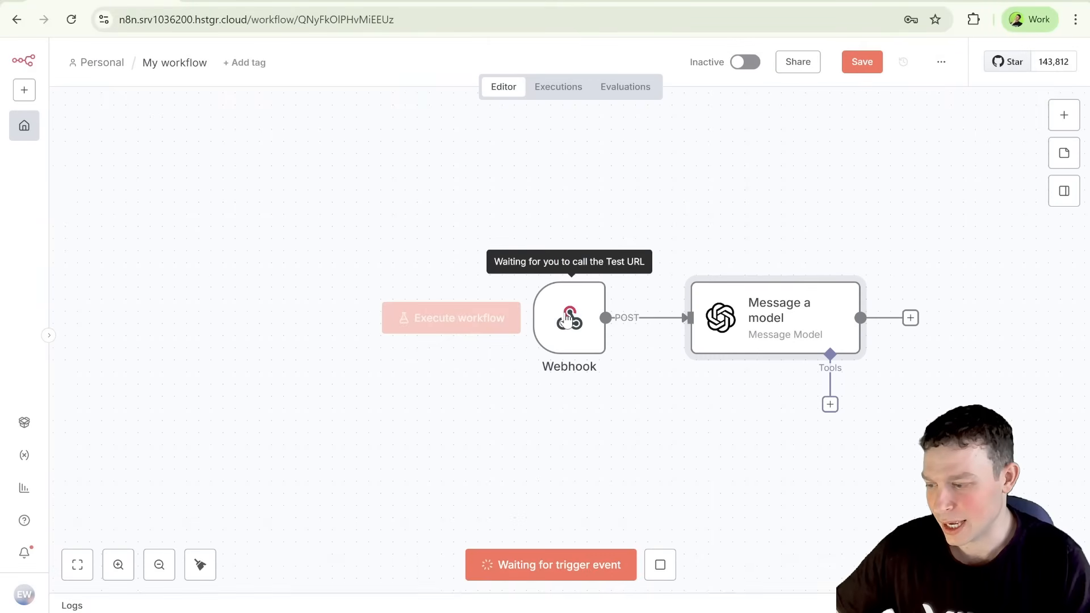
Step: Send the chat message "hello" from the live n8n-demo site to trigger the webhook
{"action": "left_click", "coordinate": [567, 318]}
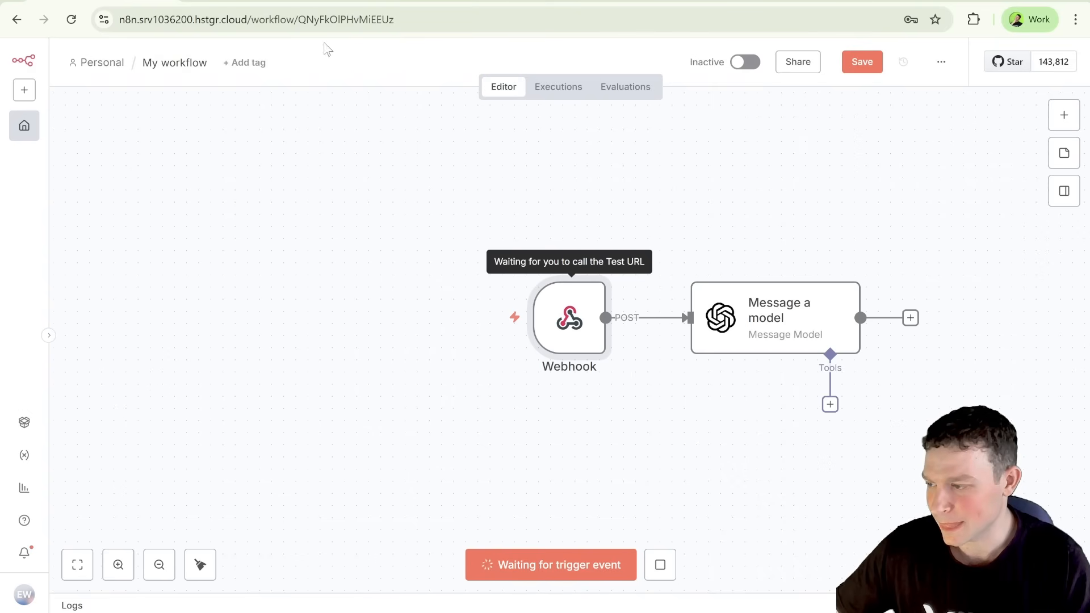
{"action": "left_click", "coordinate": [668, 1]}
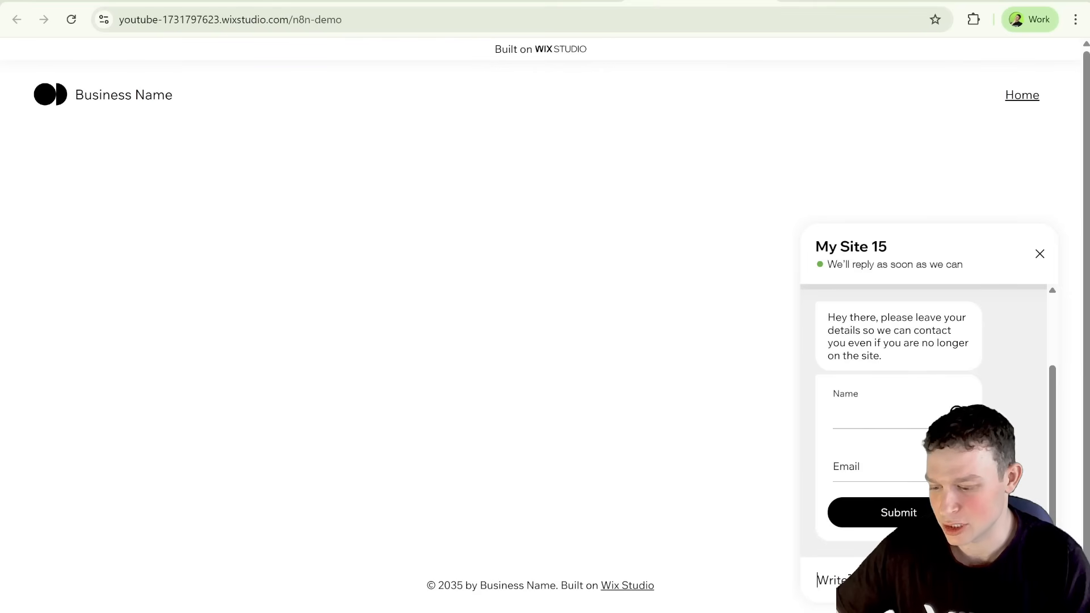
{"action": "type", "text": "hello"}
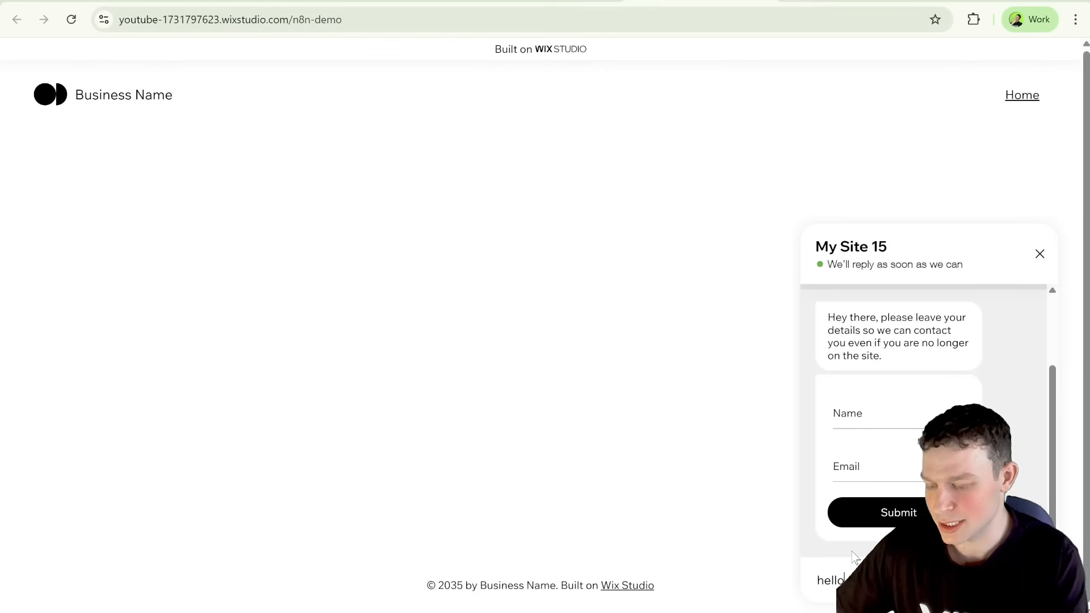
{"action": "key", "text": "Return"}
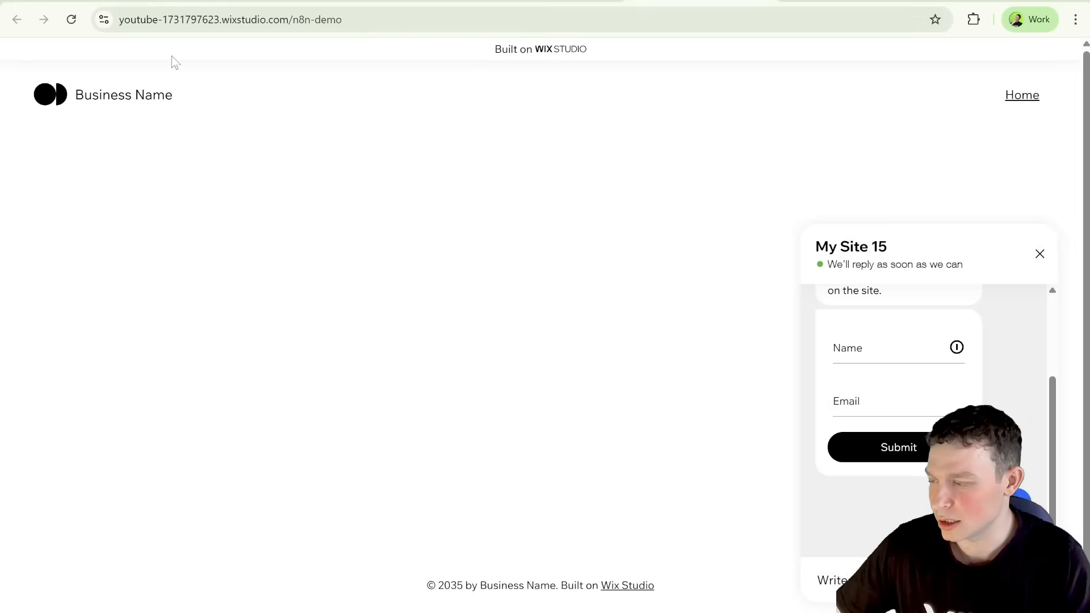
Step: Return to n8n and examine the Webhook node's output from the test chat message
{"action": "left_click", "coordinate": [110, 2]}
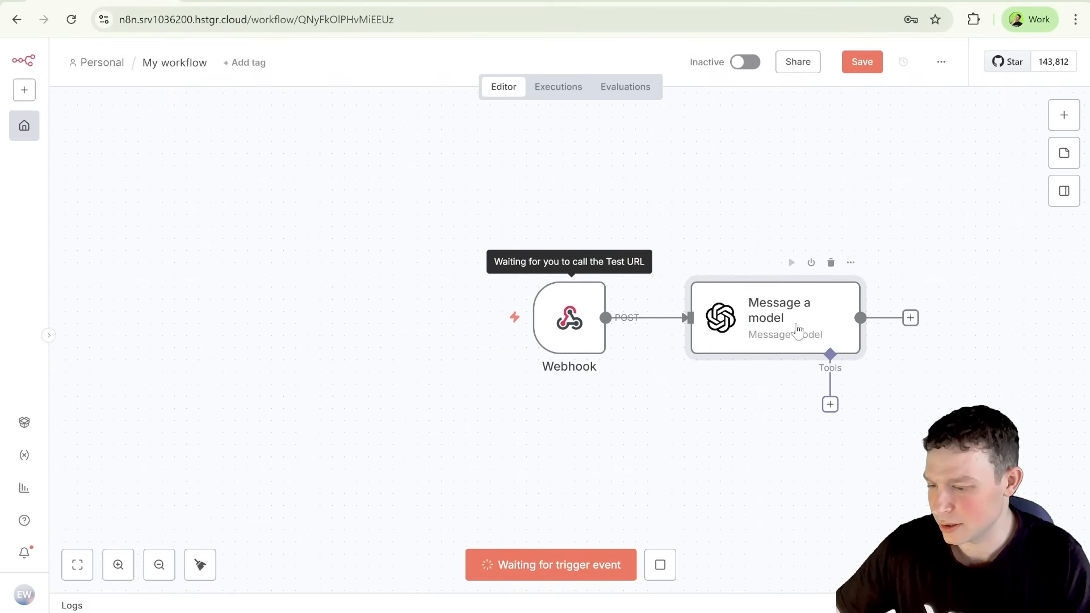
{"action": "left_click", "coordinate": [850, 263]}
{"action": "left_click", "coordinate": [874, 275]}
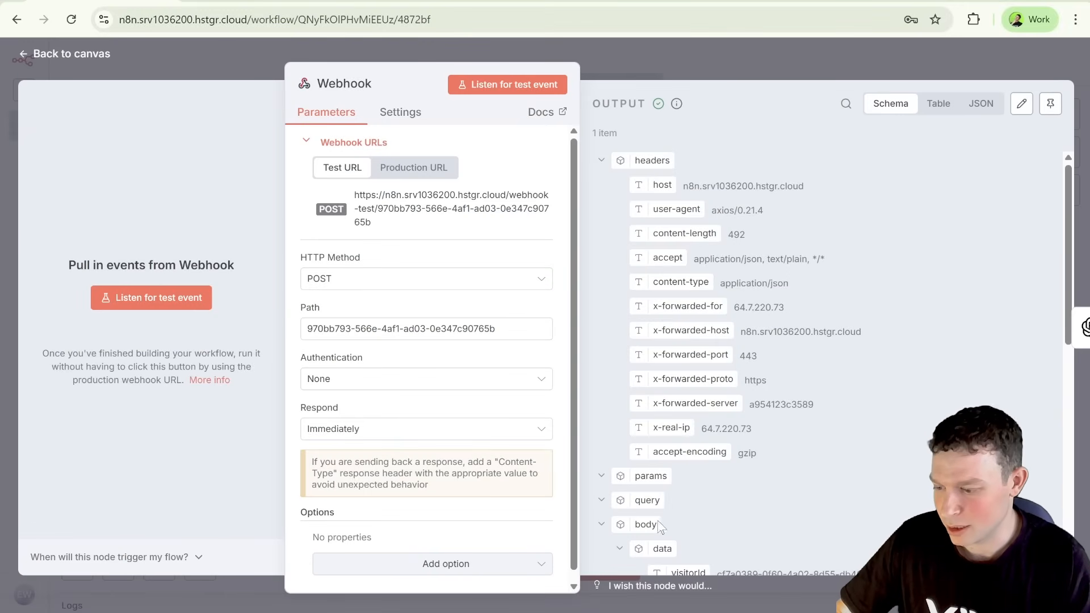
{"action": "left_click", "coordinate": [717, 60]}
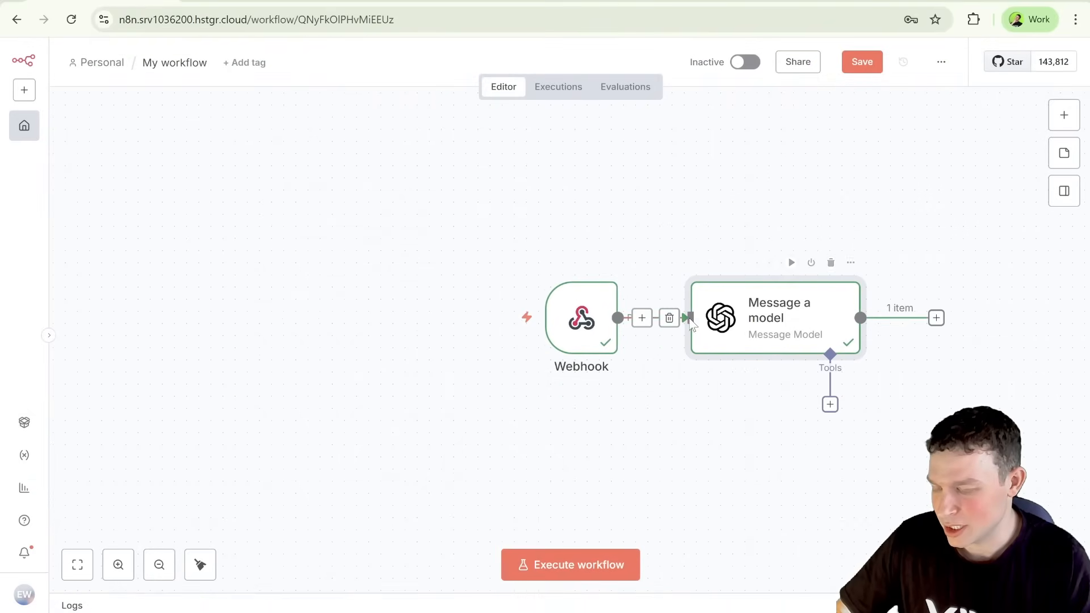
Step: Open the Message a model node and map the Webhook body's summary field into the prompt expression
{"action": "left_click", "coordinate": [849, 264]}
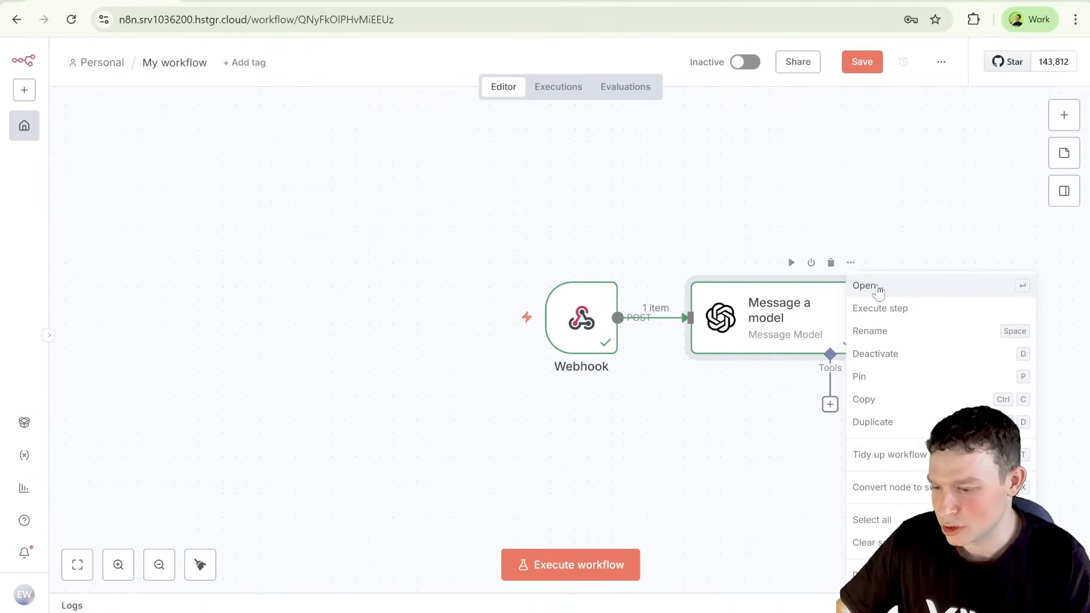
{"action": "left_click", "coordinate": [876, 285]}
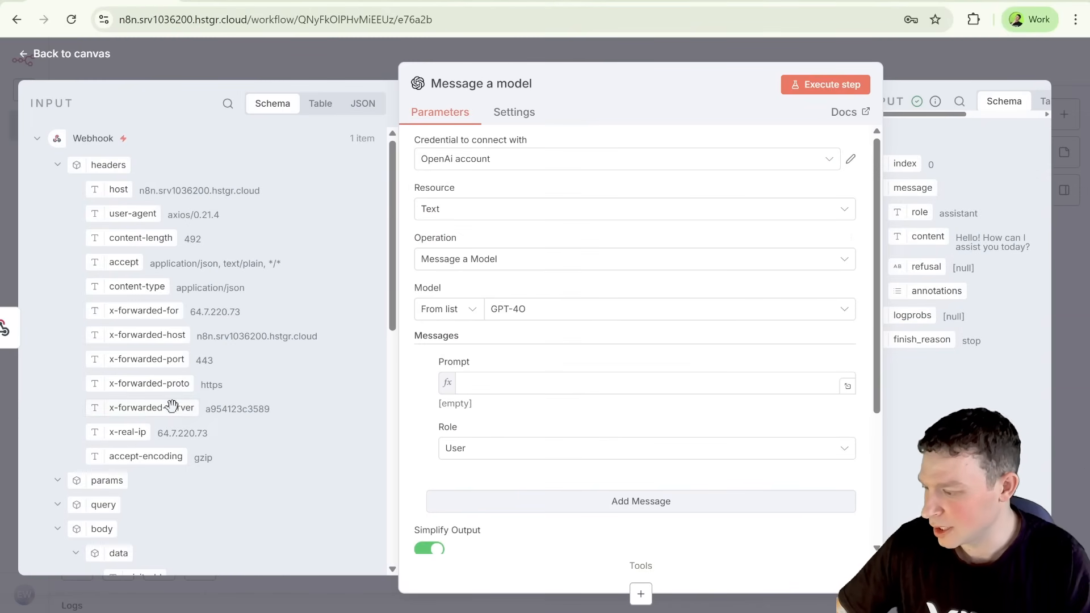
{"action": "scroll", "coordinate": [152, 393], "scroll_direction": "down", "scroll_amount": 3}
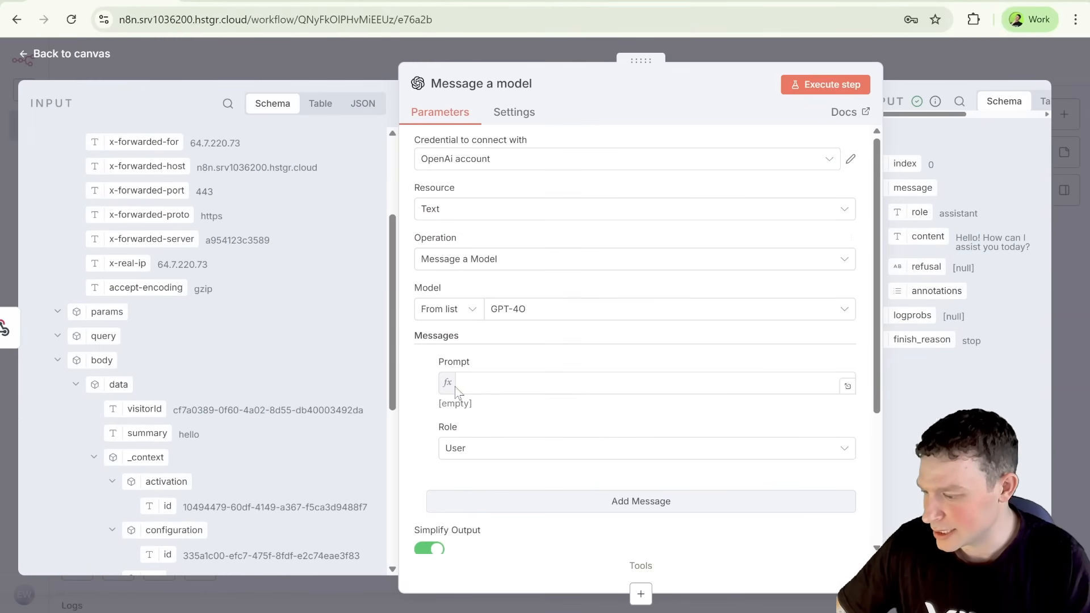
{"action": "left_click", "coordinate": [491, 386]}
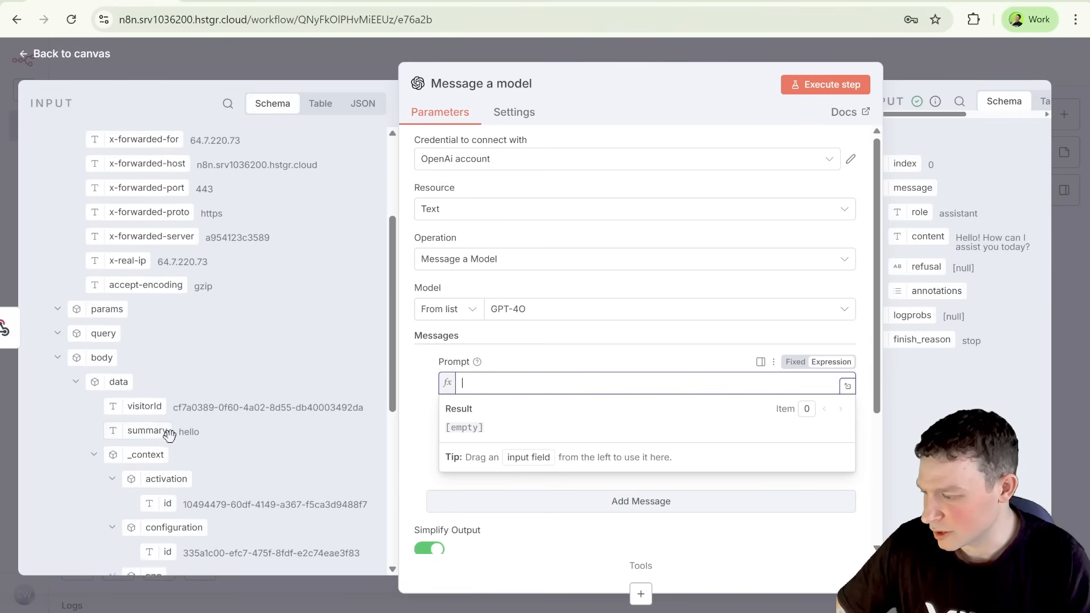
{"action": "scroll", "coordinate": [198, 359], "scroll_direction": "down", "scroll_amount": 2}
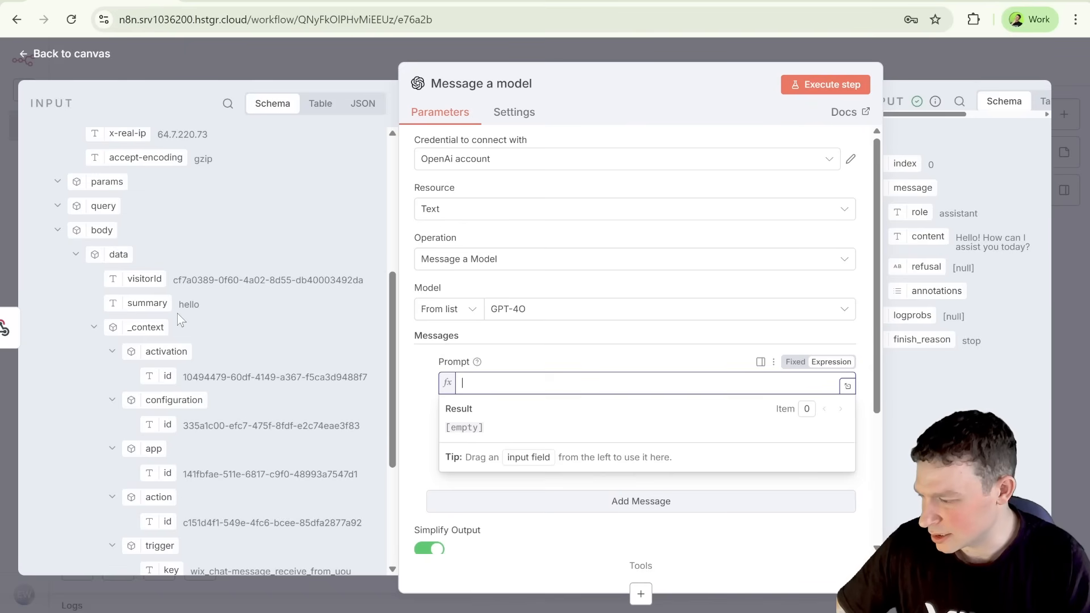
{"action": "left_click_drag", "start_coordinate": [149, 303], "coordinate": [503, 384]}
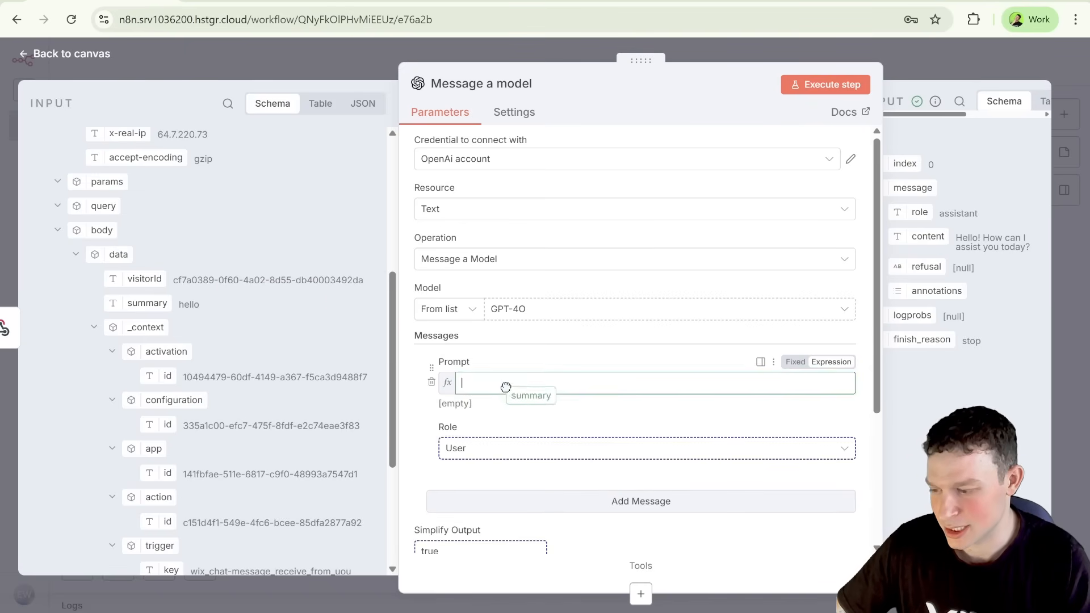
{"action": "left_click", "coordinate": [466, 383]}
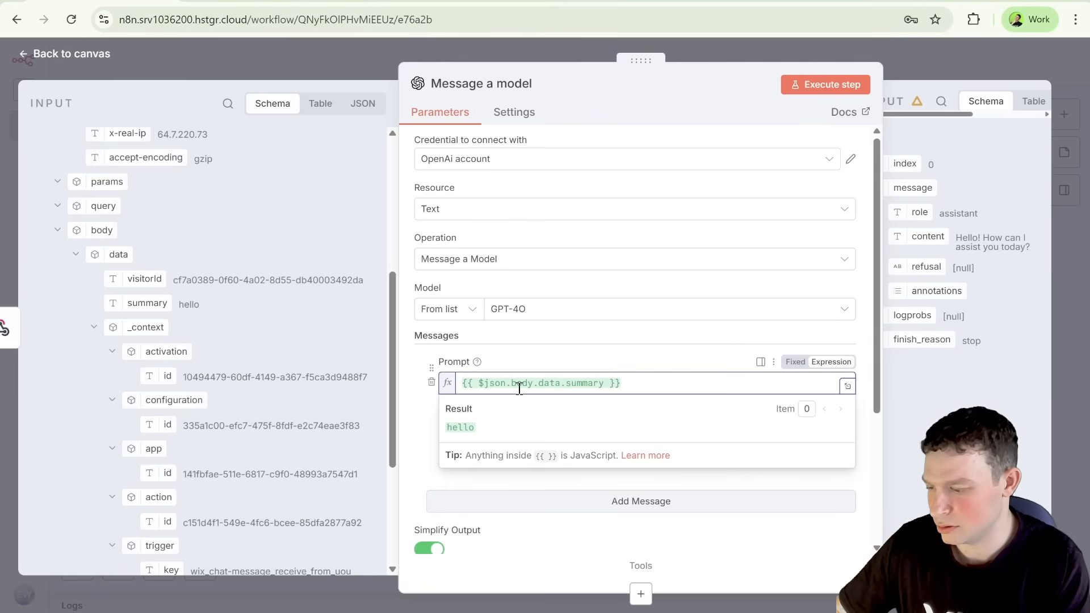
Step: Add the line "Write a Wix related joke about this message to send to the user:" above the summary expression in the prompt
{"action": "key", "text": "Return"}
{"action": "key", "text": "Up"}
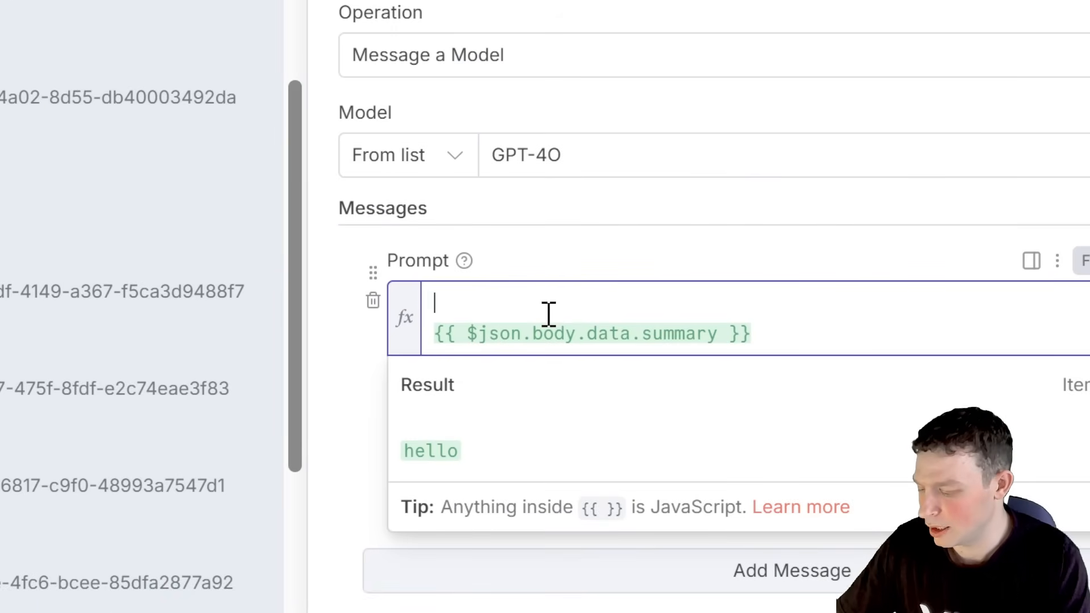
{"action": "type", "text": "Write a "}
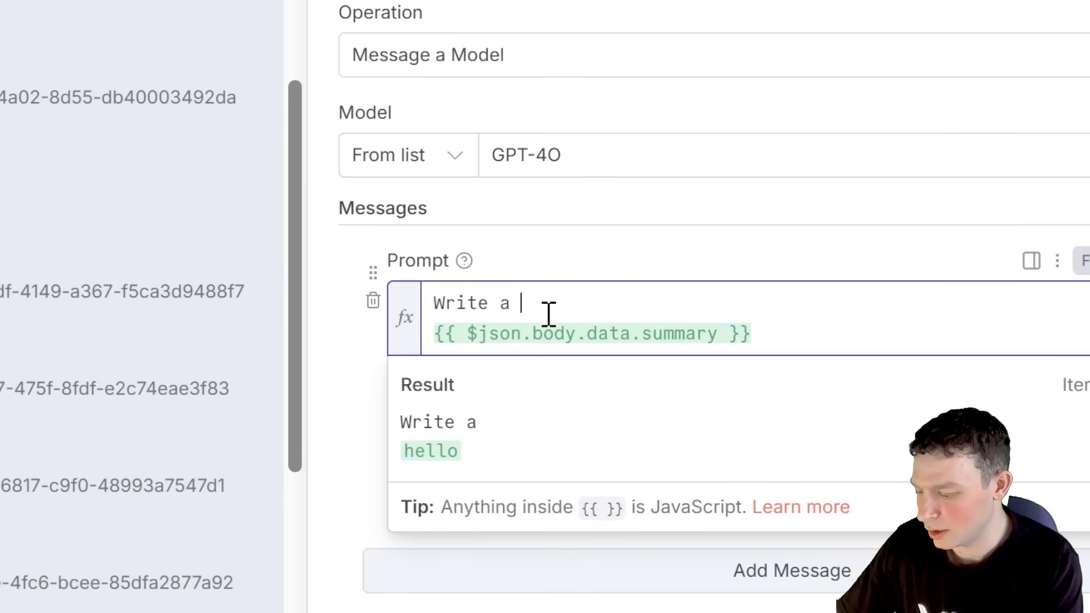
{"action": "type", "text": "Wix rela"}
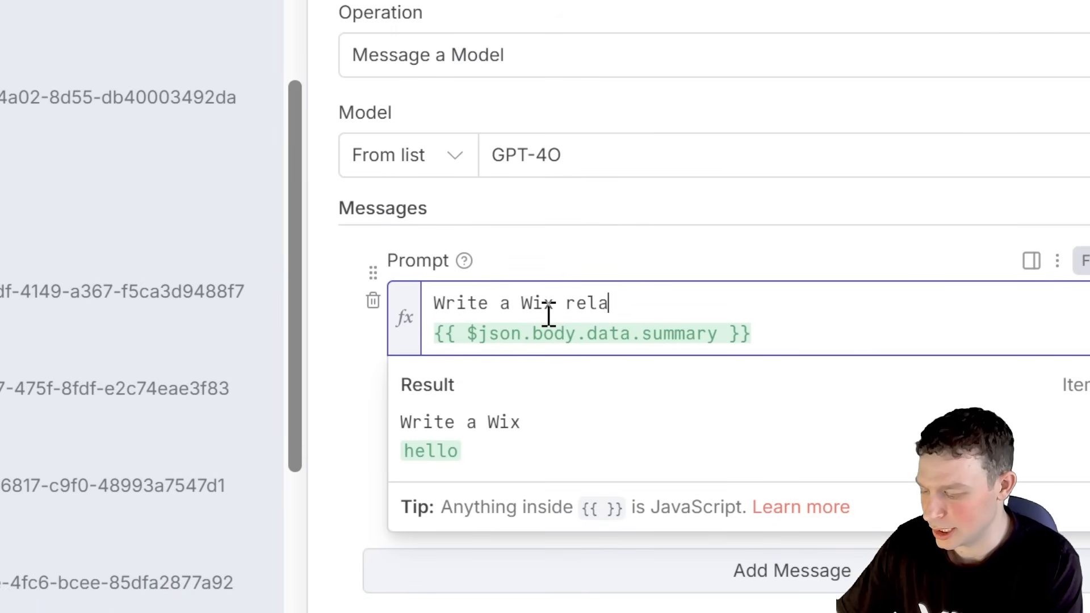
{"action": "type", "text": "ted joke about "}
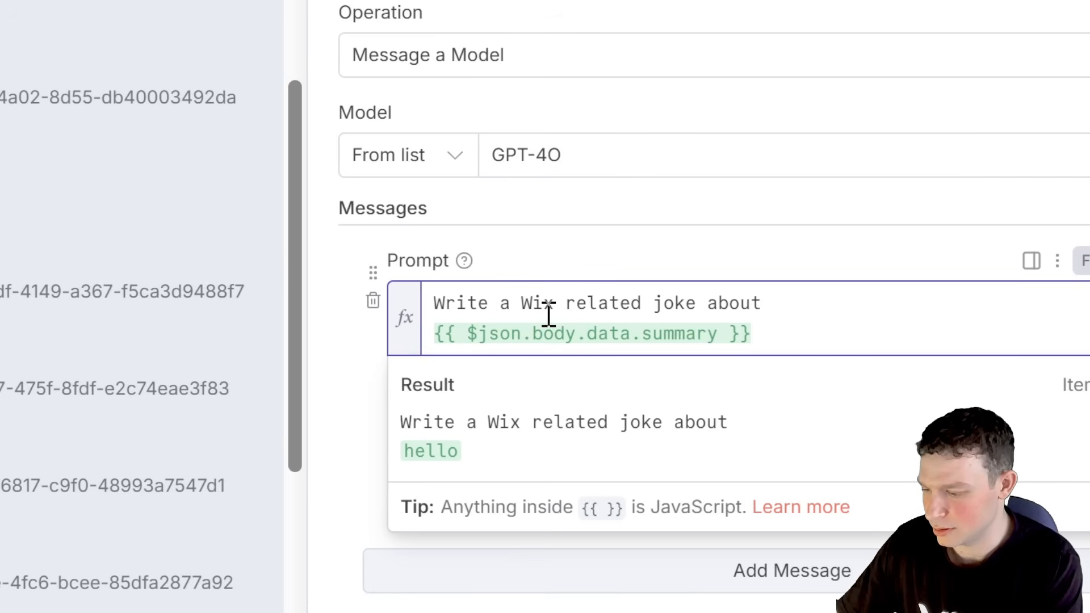
{"action": "type", "text": "this message to send "}
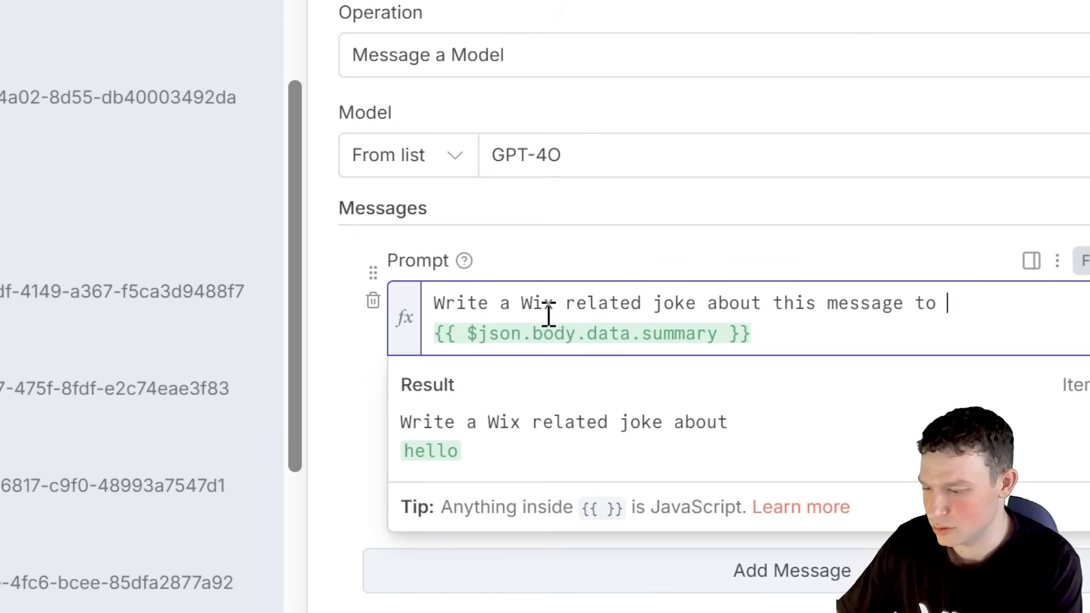
{"action": "type", "text": "to the user:"}
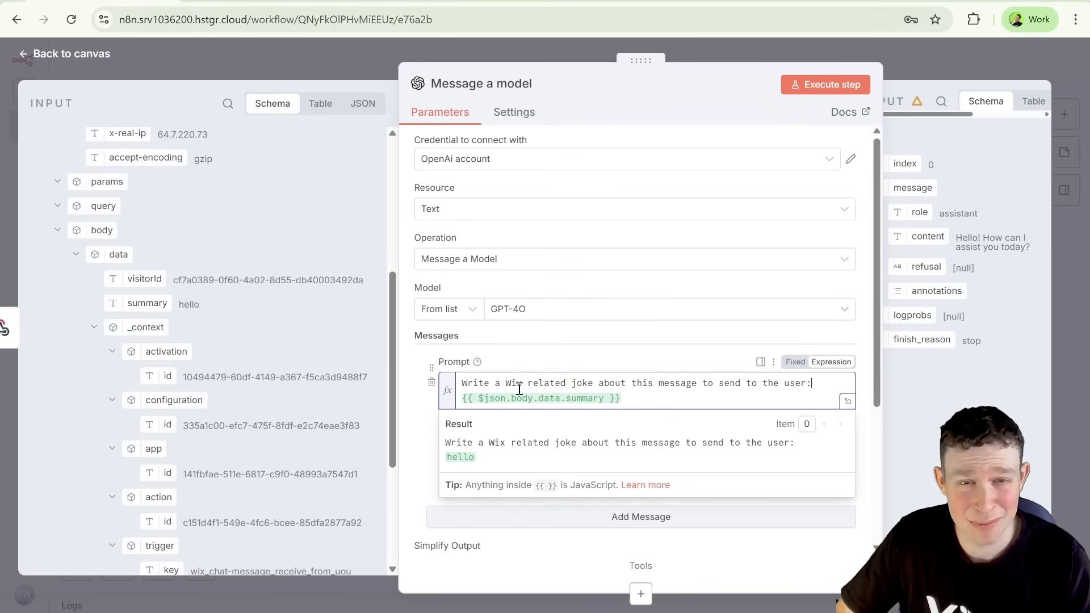
{"action": "left_click", "coordinate": [538, 366]}
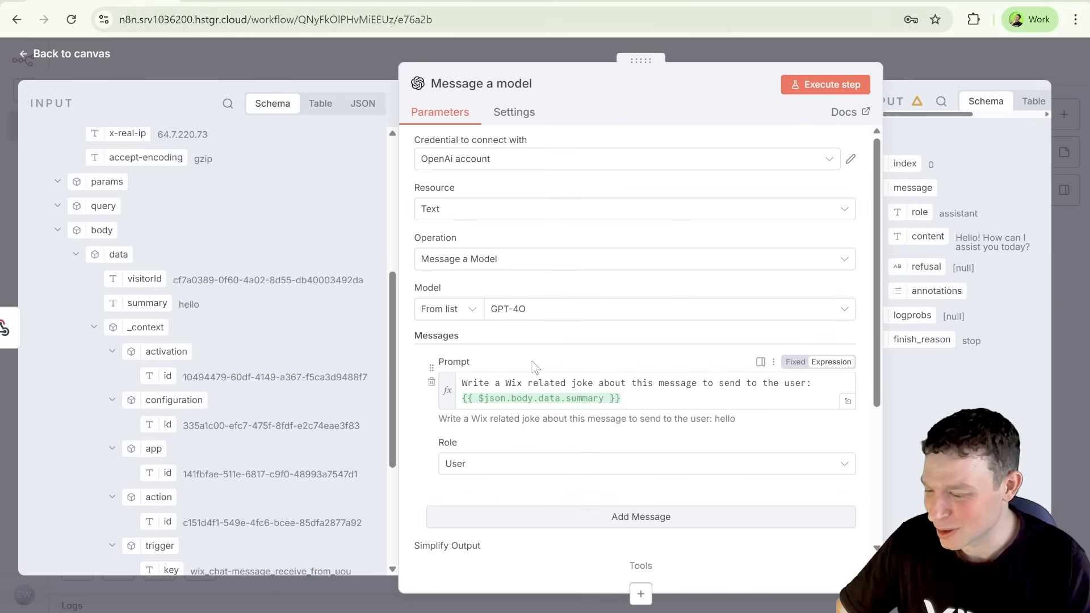
Step: Execute the Message a model step and read the generated joke in the output's content field
{"action": "scroll", "coordinate": [647, 434], "scroll_direction": "down", "scroll_amount": 4}
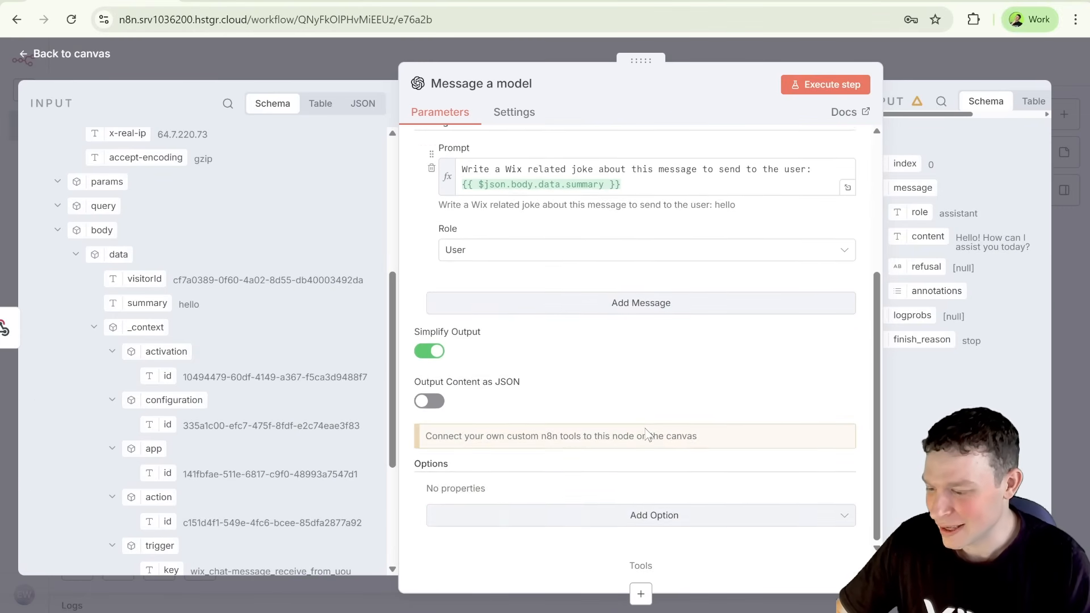
{"action": "scroll", "coordinate": [647, 434], "scroll_direction": "up", "scroll_amount": 4}
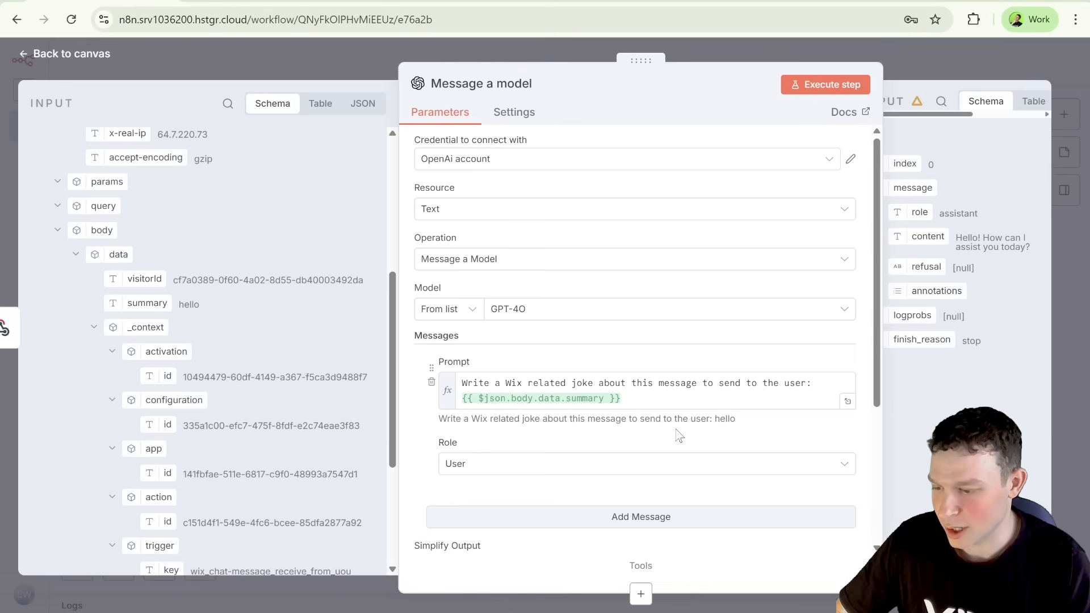
{"action": "left_click", "coordinate": [851, 86]}
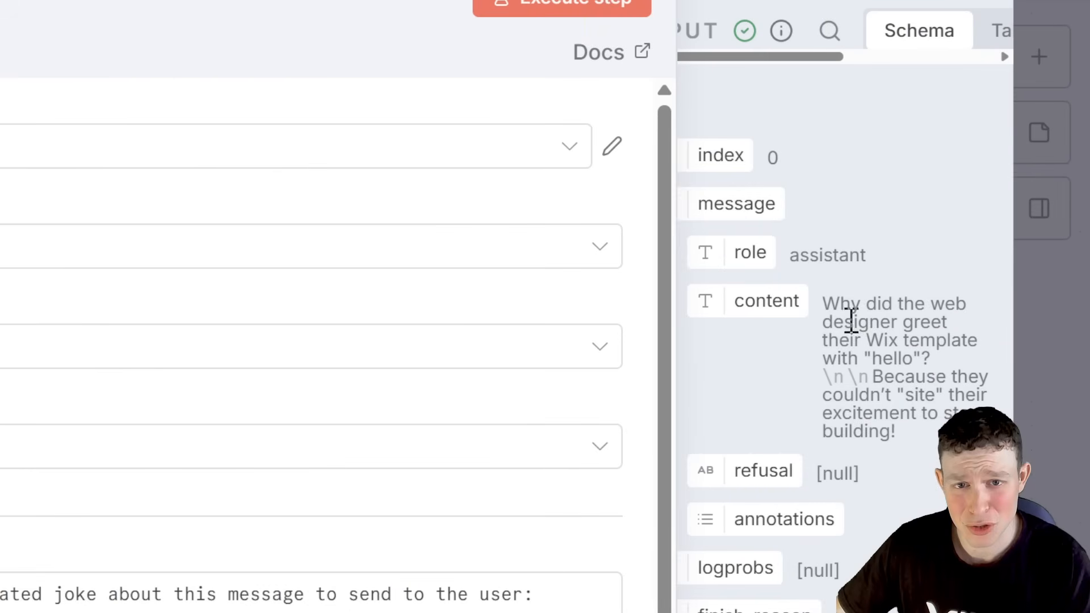
{"action": "left_click_drag", "start_coordinate": [829, 307], "coordinate": [918, 377]}
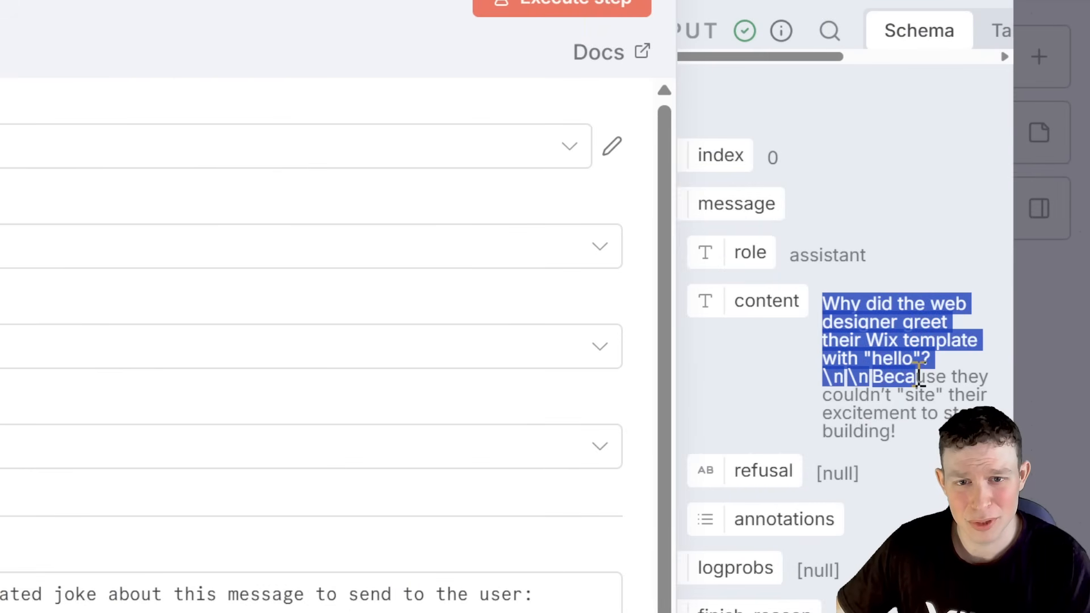
{"action": "left_click", "coordinate": [915, 344]}
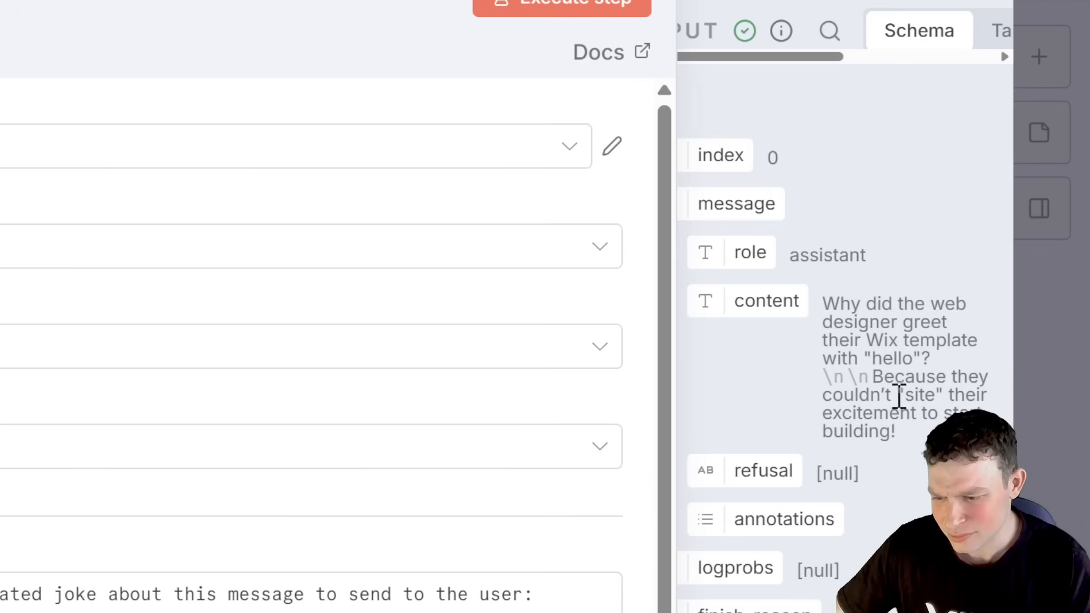
{"action": "left_click_drag", "start_coordinate": [824, 396], "coordinate": [896, 431]}
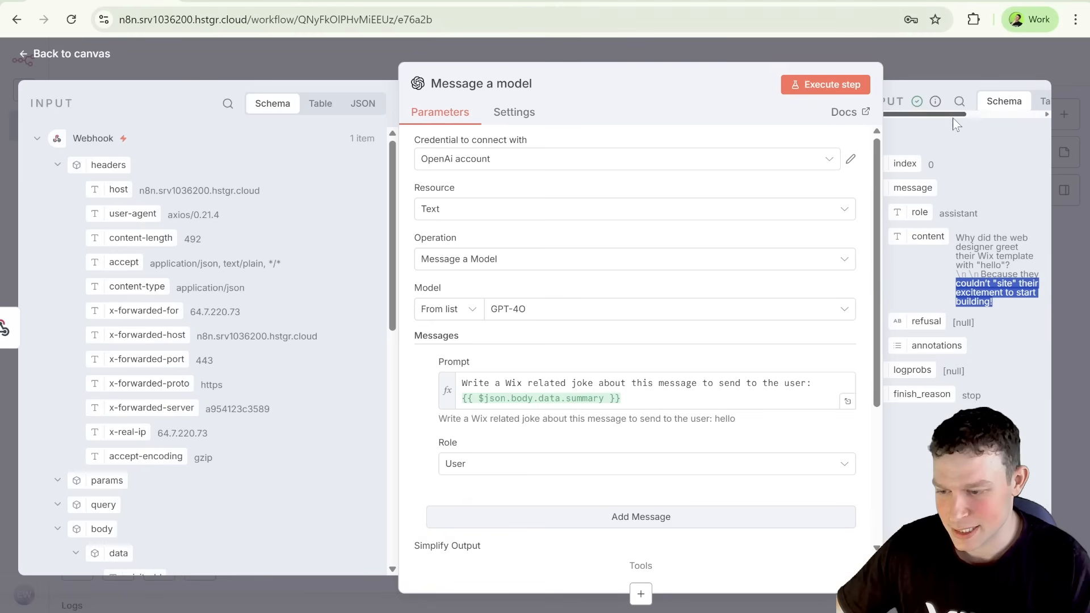
Step: Widen the Message a model node's output area, show the output as JSON and copy it
{"action": "left_click_drag", "start_coordinate": [952, 116], "coordinate": [996, 118]}
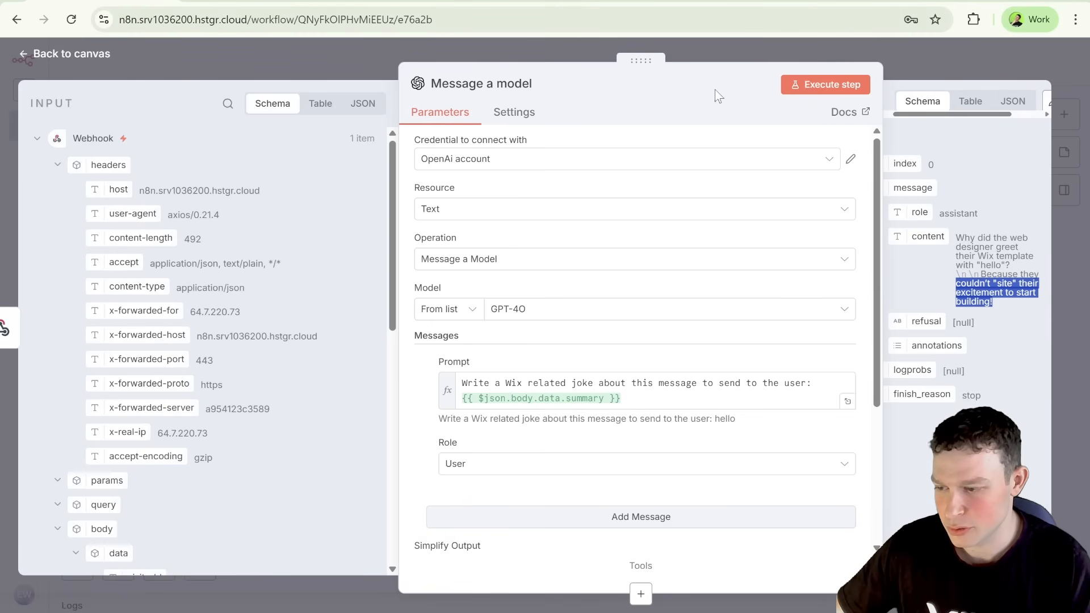
{"action": "left_click", "coordinate": [694, 70]}
{"action": "left_click_drag", "start_coordinate": [647, 59], "coordinate": [445, 58]}
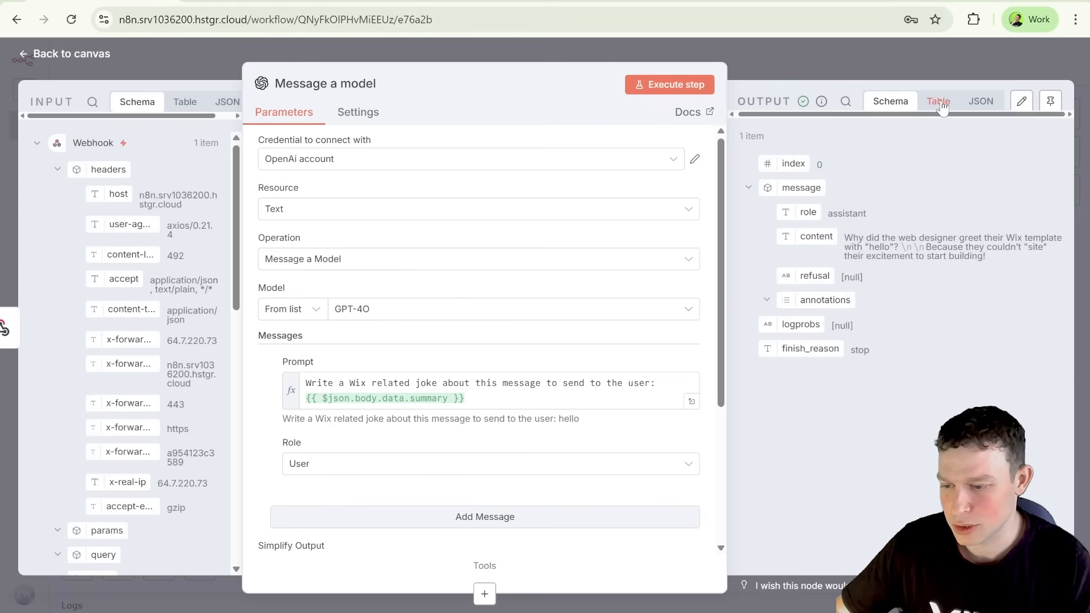
{"action": "left_click", "coordinate": [972, 103]}
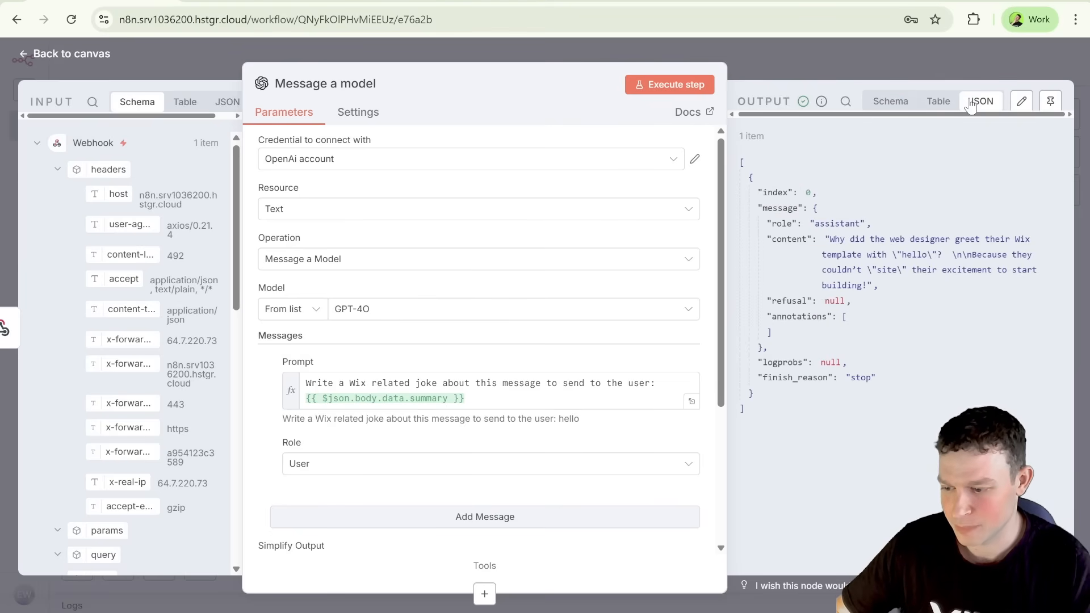
{"action": "mouse_move", "coordinate": [912, 183]}
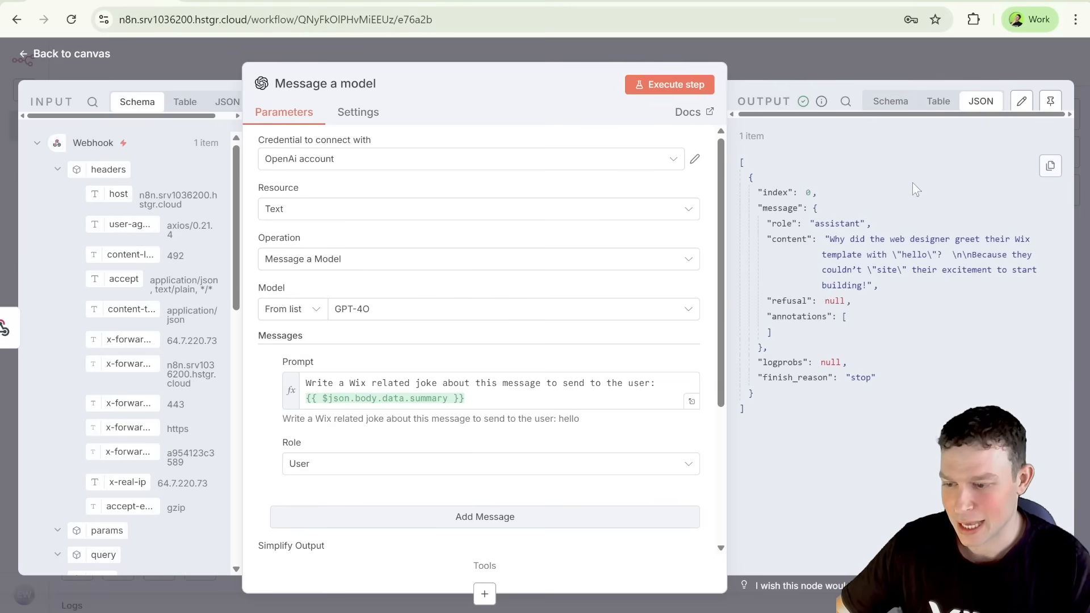
{"action": "left_click", "coordinate": [1050, 167]}
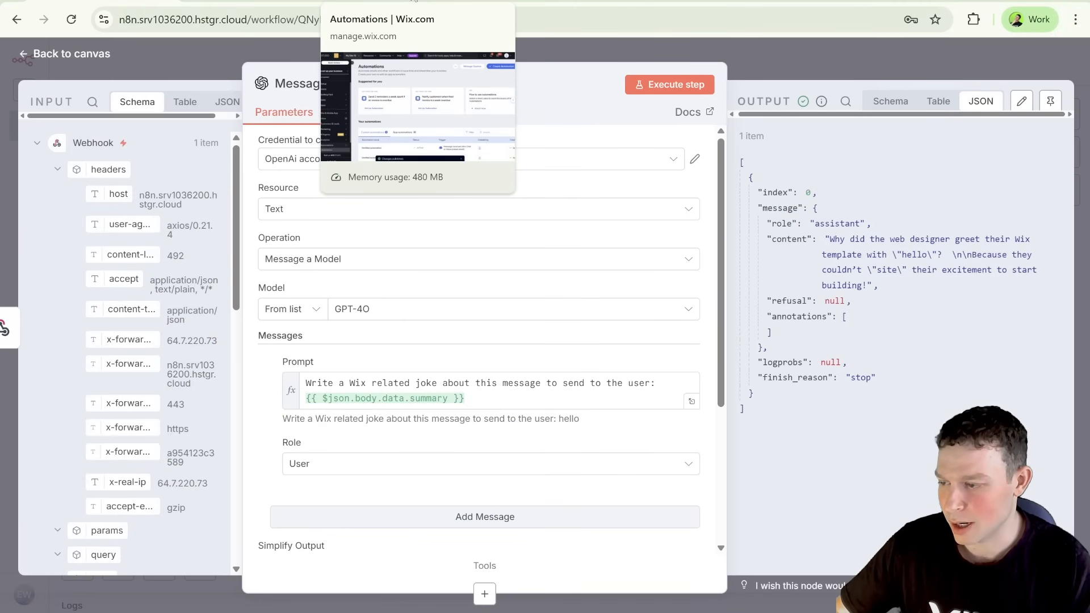
Step: Switch to Wix Automations and open the custom automation triggered by received chat messages for editing
{"action": "left_click", "coordinate": [413, 2]}
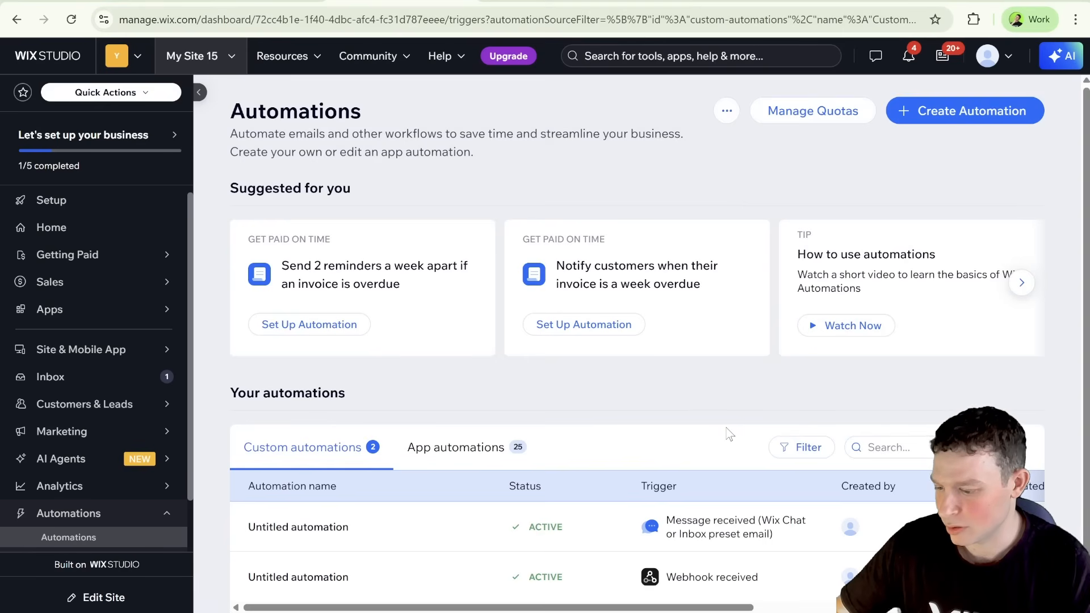
{"action": "scroll", "coordinate": [738, 437], "scroll_direction": "down", "scroll_amount": 1}
{"action": "left_click", "coordinate": [906, 496]}
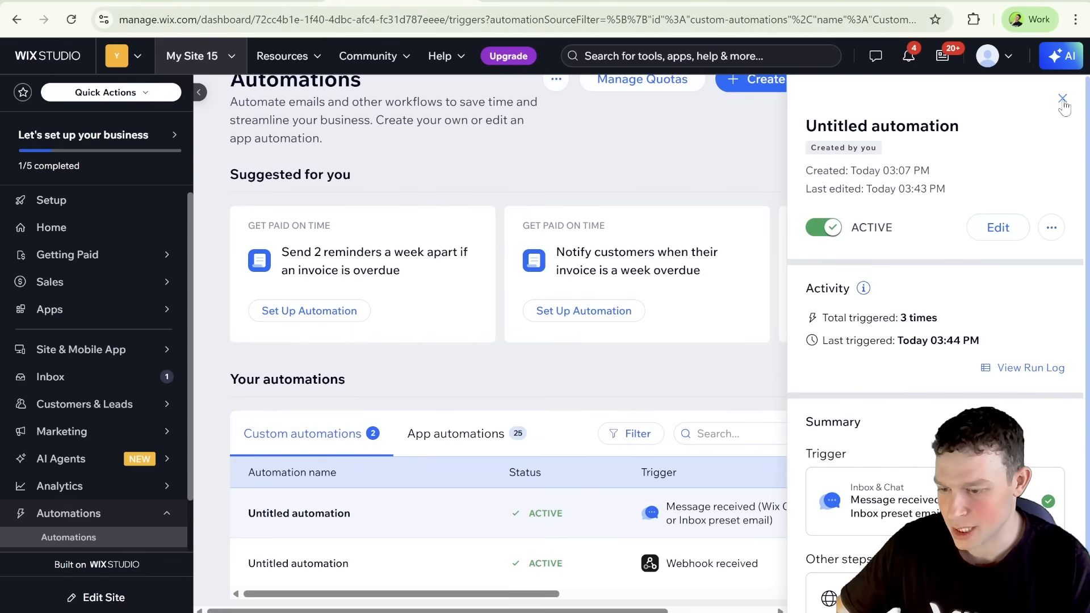
{"action": "left_click", "coordinate": [999, 228]}
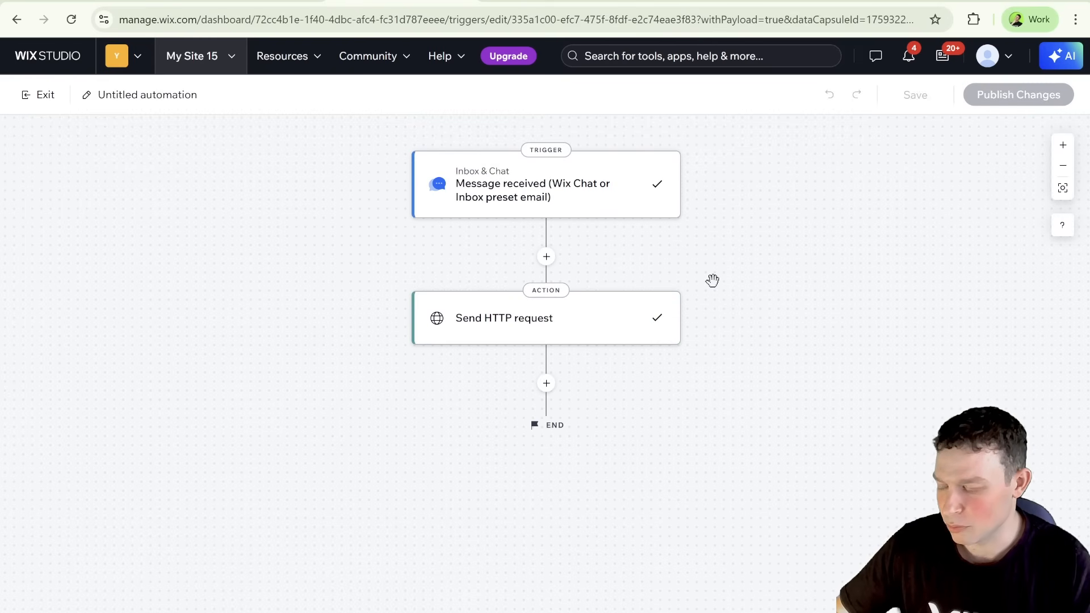
Step: Open the Send HTTP request action, reloading the page if needed, and open its response data structure JSON for editing
{"action": "left_click", "coordinate": [516, 322]}
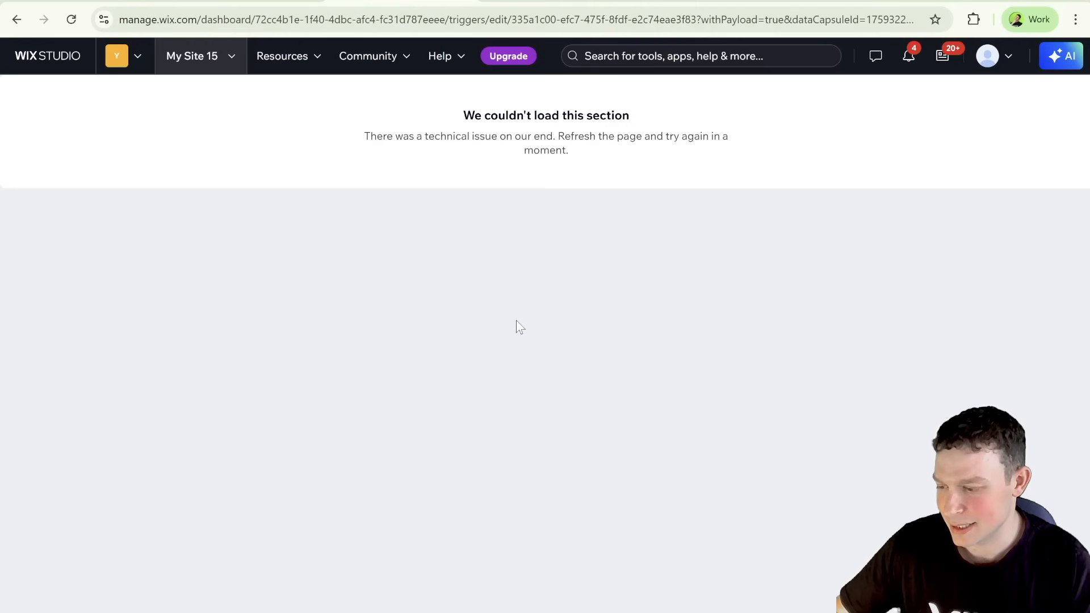
{"action": "left_click", "coordinate": [77, 20]}
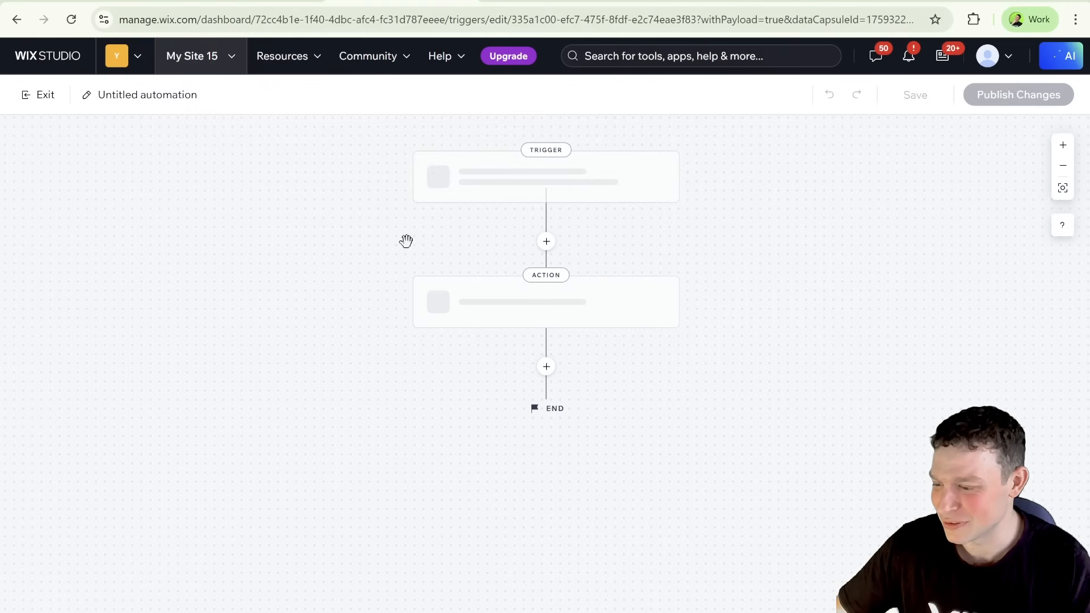
{"action": "left_click", "coordinate": [527, 319]}
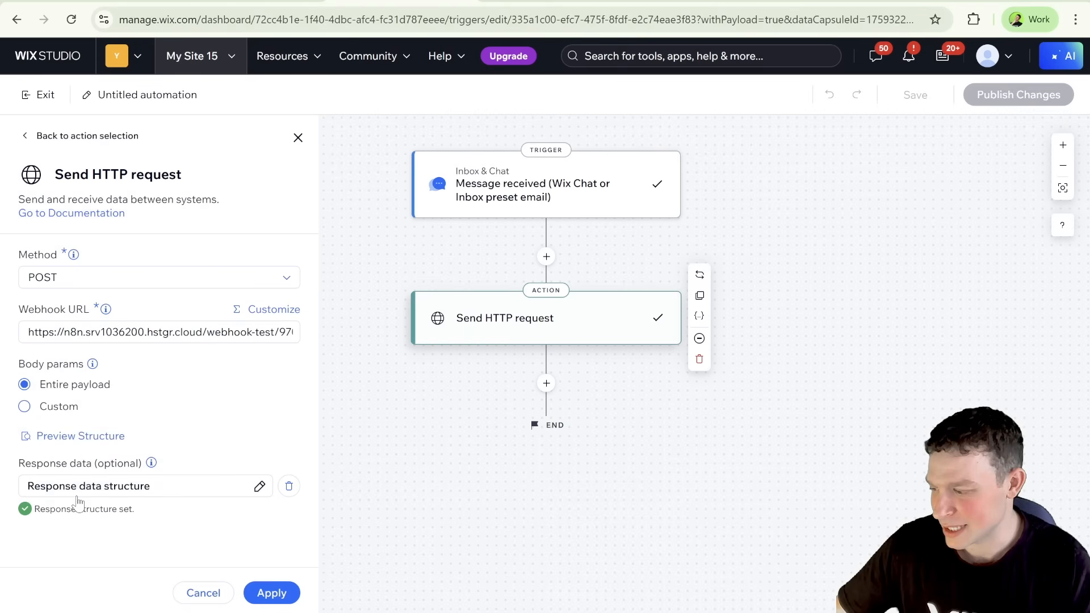
{"action": "left_click", "coordinate": [259, 487]}
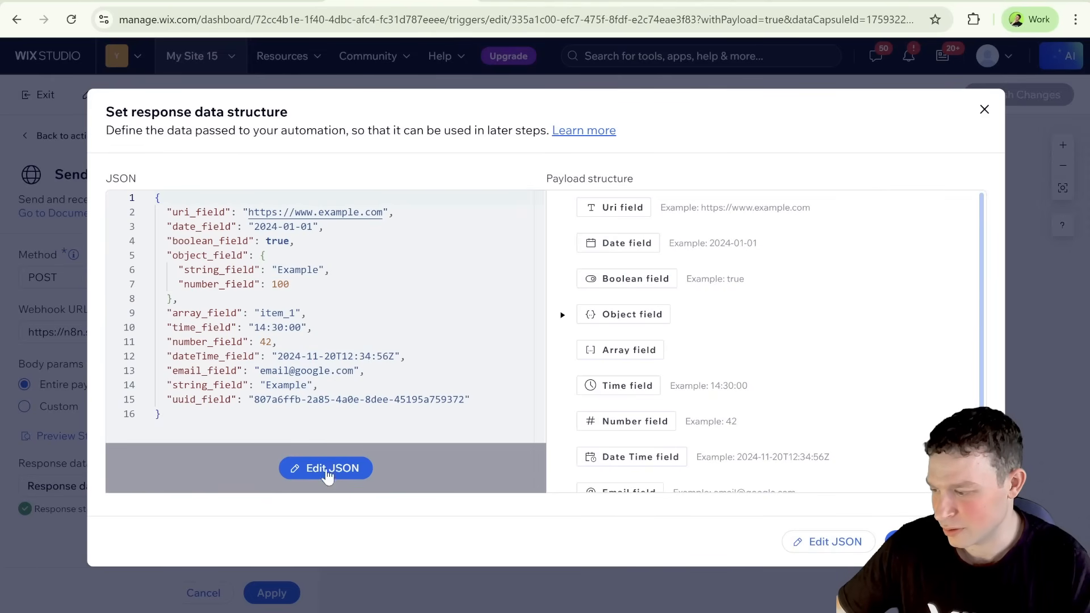
{"action": "left_click", "coordinate": [331, 467]}
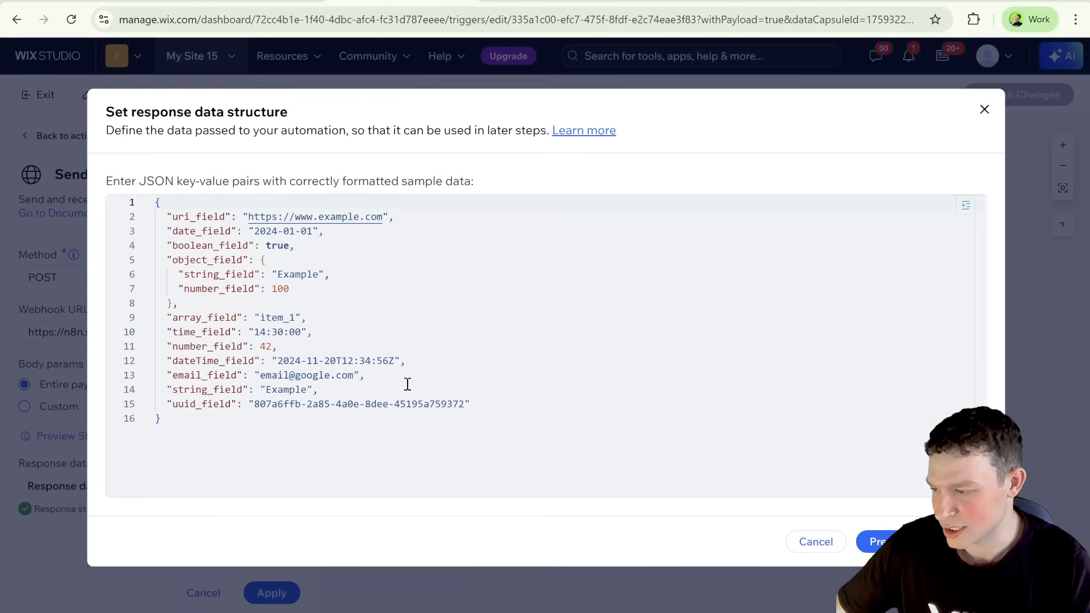
Step: Try to use the copied model output JSON as the response data structure, checking the object nested inside its array
{"action": "left_click", "coordinate": [435, 445]}
{"action": "key", "text": "ctrl+a"}
{"action": "key", "text": "ctrl+v"}
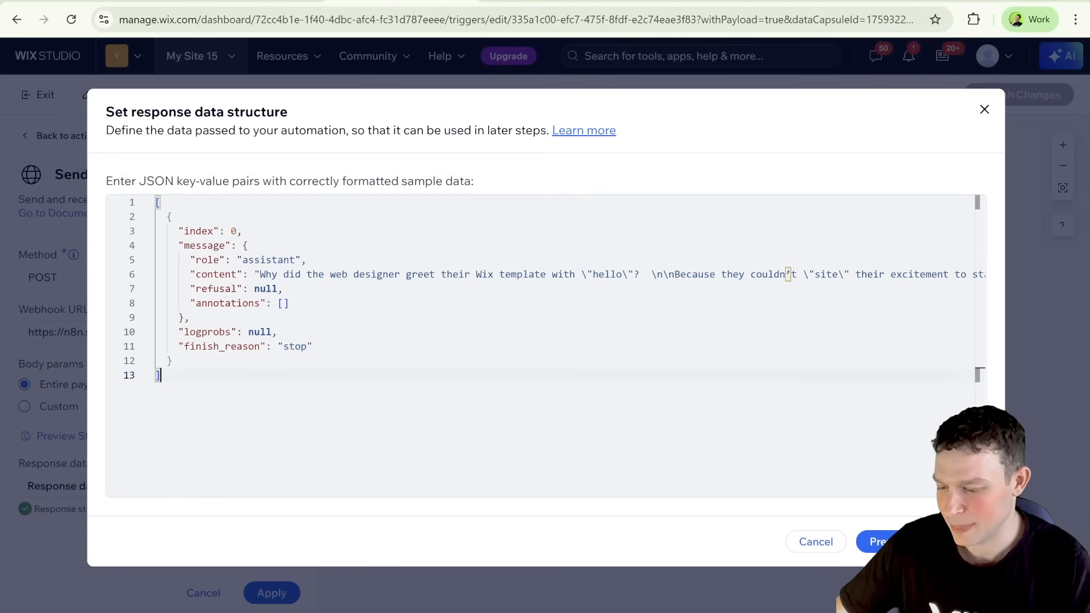
{"action": "left_click", "coordinate": [921, 541]}
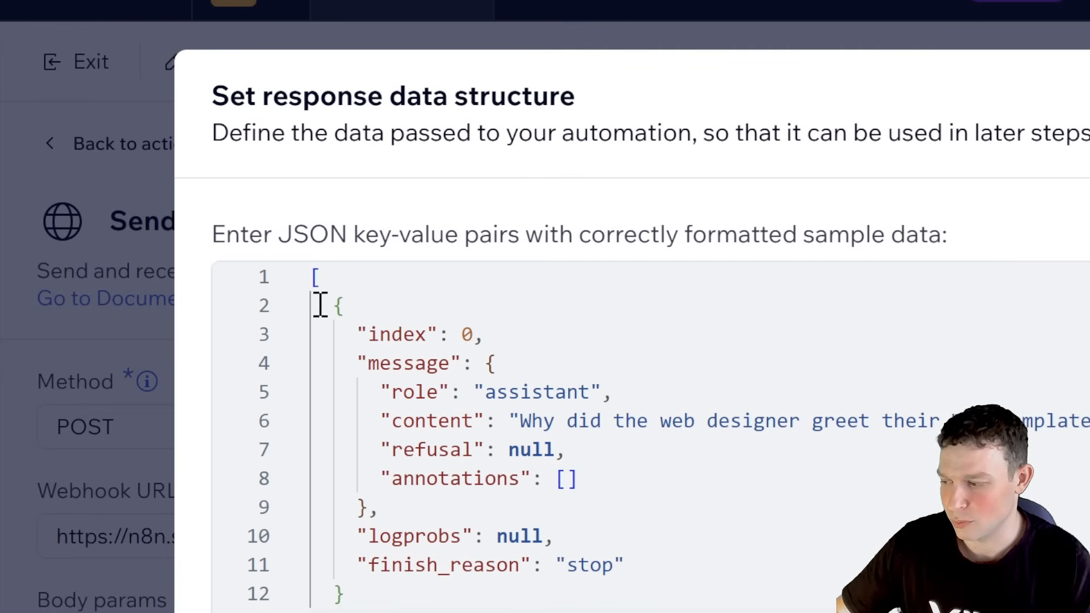
{"action": "left_click_drag", "start_coordinate": [320, 305], "coordinate": [382, 604]}
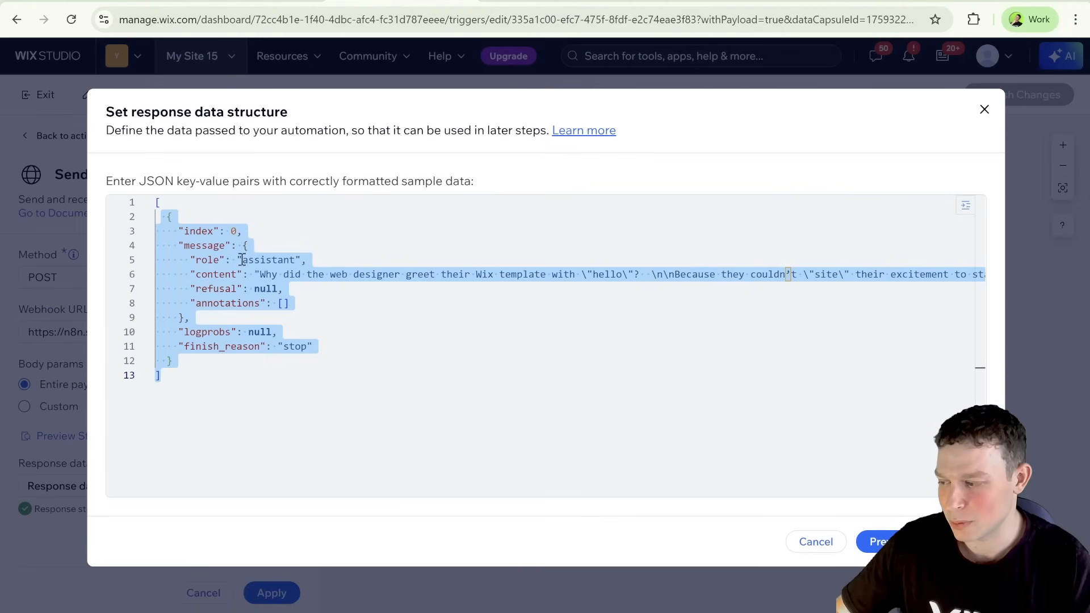
{"action": "left_click", "coordinate": [178, 216]}
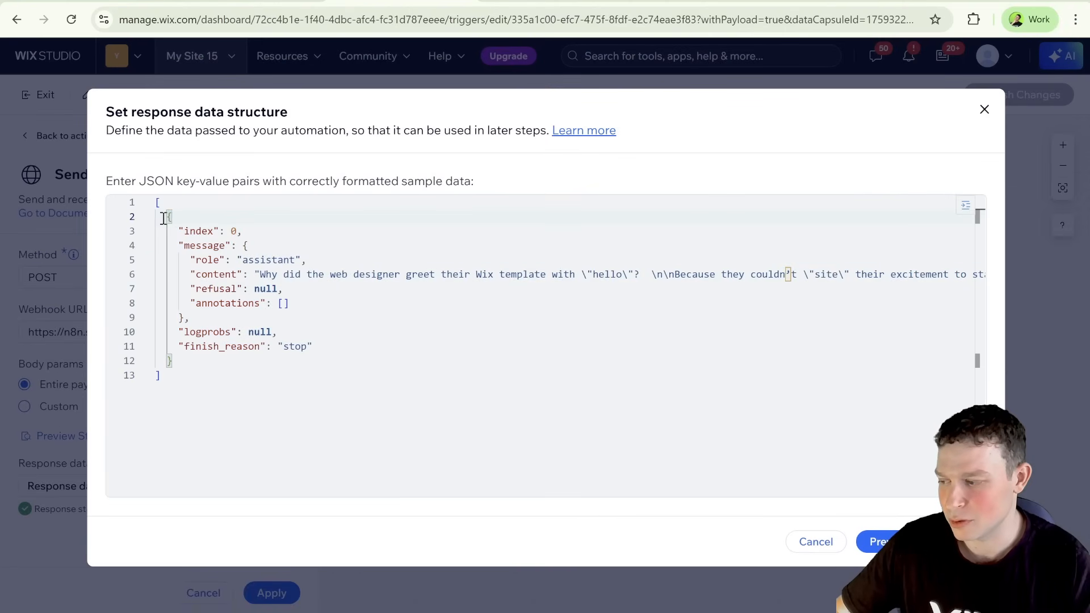
{"action": "left_click_drag", "start_coordinate": [164, 217], "coordinate": [206, 353]}
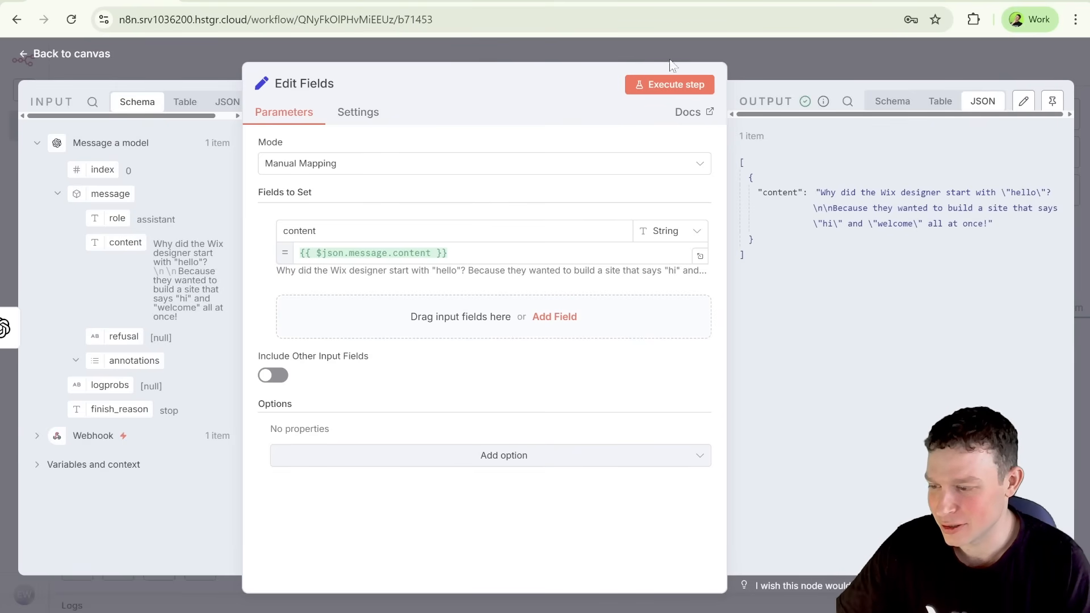
Step: Return from the n8n Edit Fields node to Wix and save the response data structure with only the content field
{"action": "left_click", "coordinate": [417, 3]}
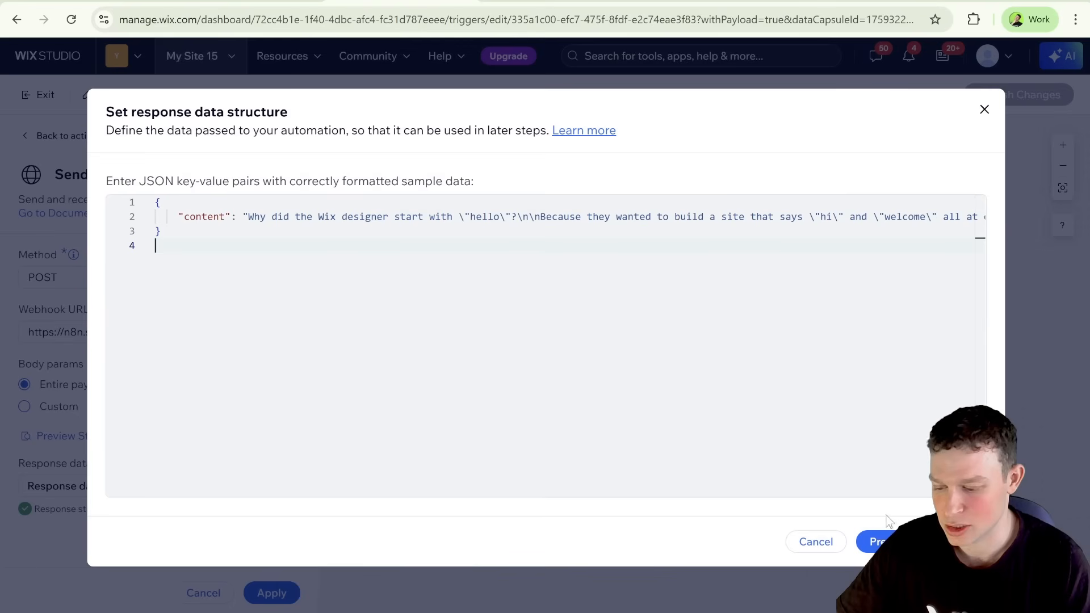
{"action": "left_click", "coordinate": [876, 541]}
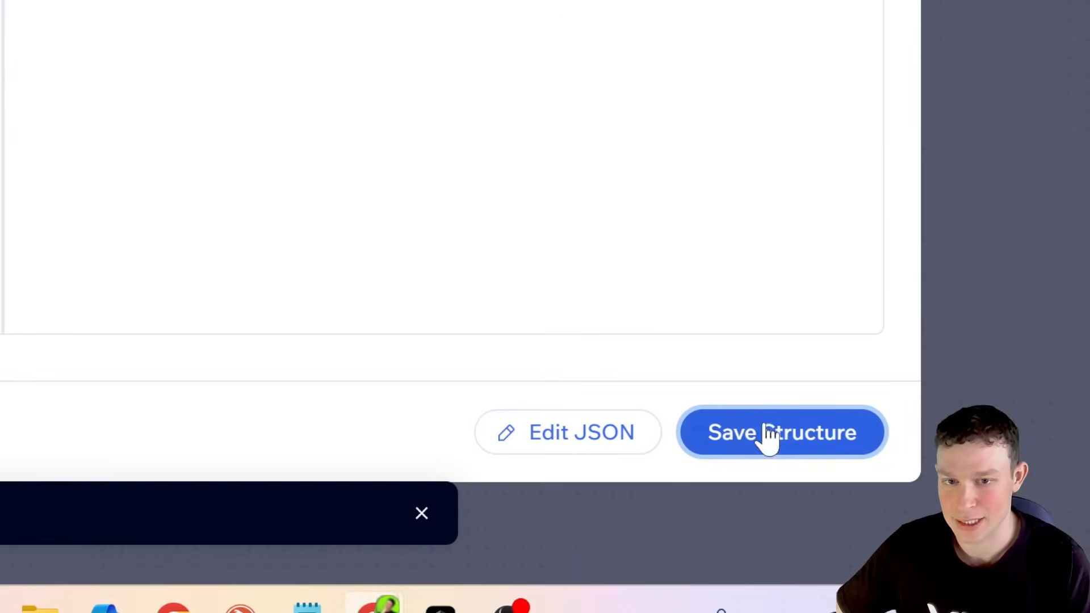
{"action": "left_click", "coordinate": [770, 437]}
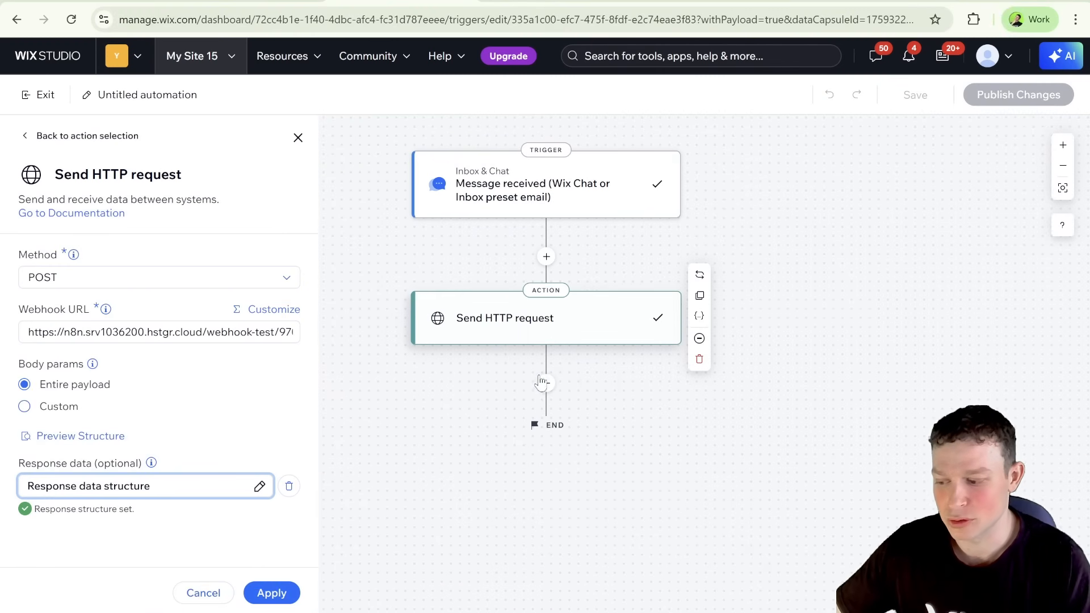
Step: Add a Send an email action after the Send HTTP request action and open its email template for editing
{"action": "left_click", "coordinate": [544, 384]}
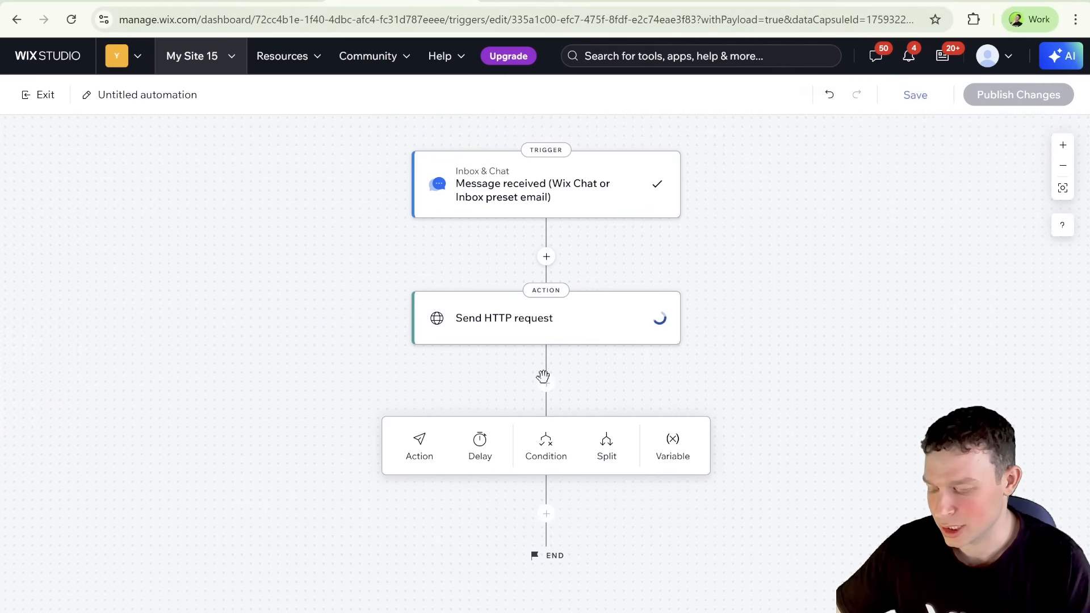
{"action": "left_click", "coordinate": [420, 447]}
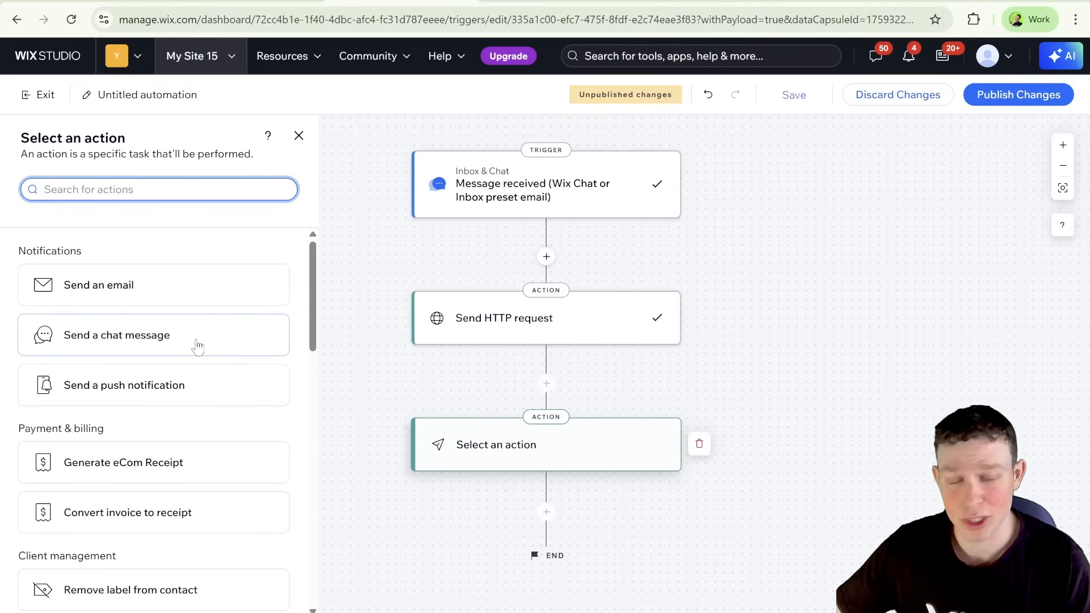
{"action": "left_click", "coordinate": [186, 293]}
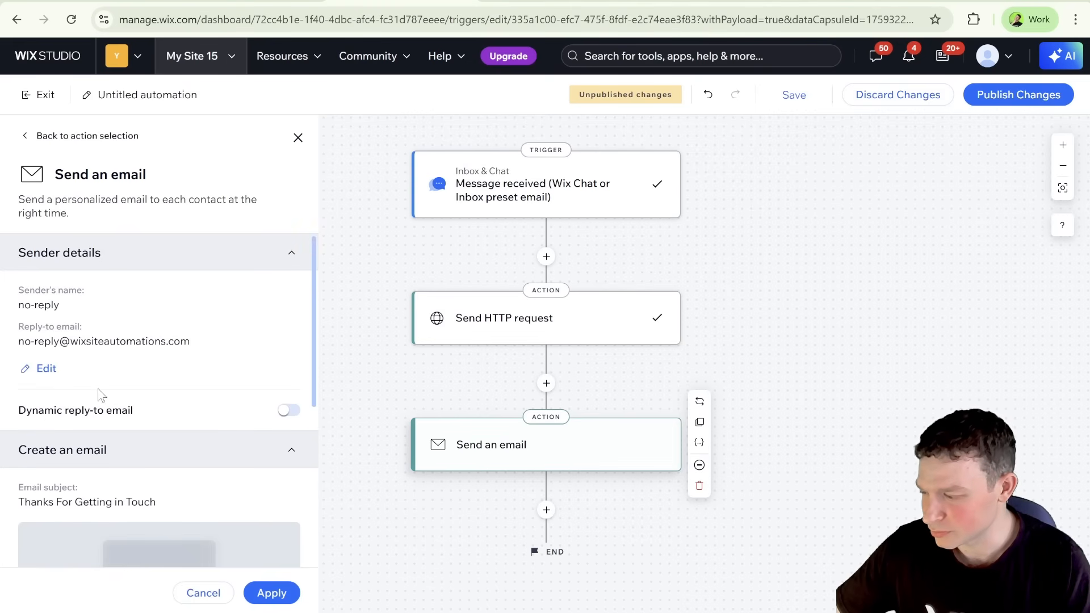
{"action": "scroll", "coordinate": [65, 335], "scroll_direction": "down", "scroll_amount": 1}
{"action": "scroll", "coordinate": [66, 335], "scroll_direction": "down", "scroll_amount": 2}
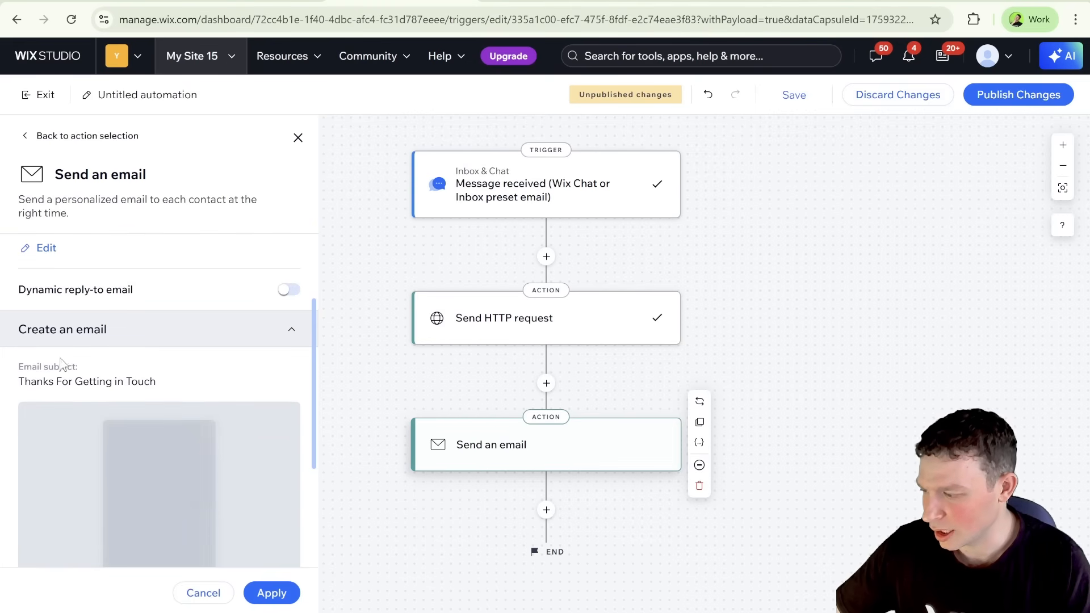
{"action": "scroll", "coordinate": [64, 363], "scroll_direction": "up", "scroll_amount": 2}
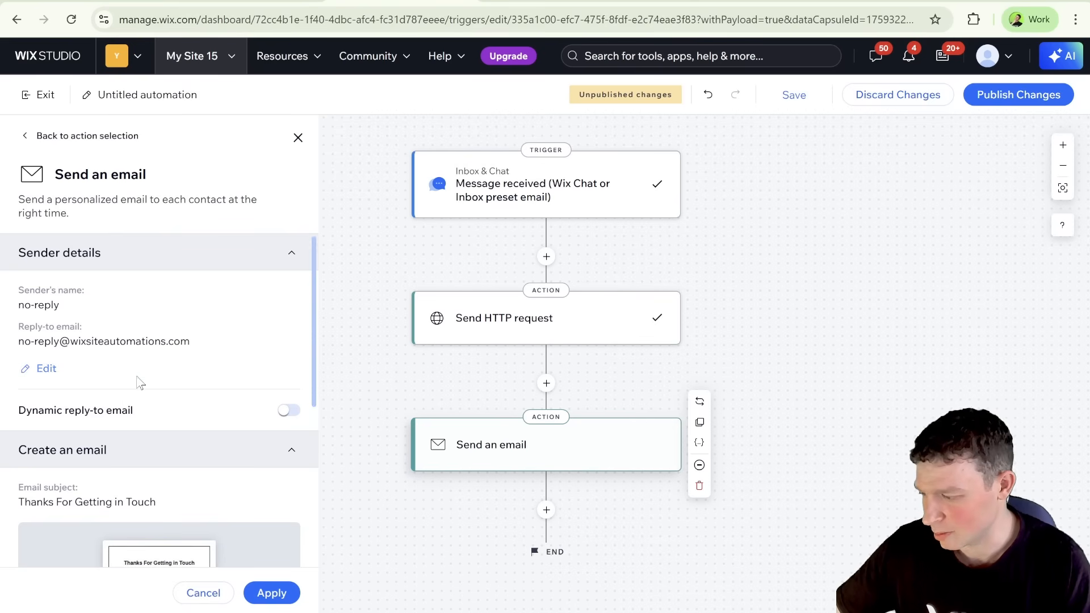
{"action": "scroll", "coordinate": [139, 382], "scroll_direction": "down", "scroll_amount": 3}
{"action": "scroll", "coordinate": [139, 381], "scroll_direction": "down", "scroll_amount": 3}
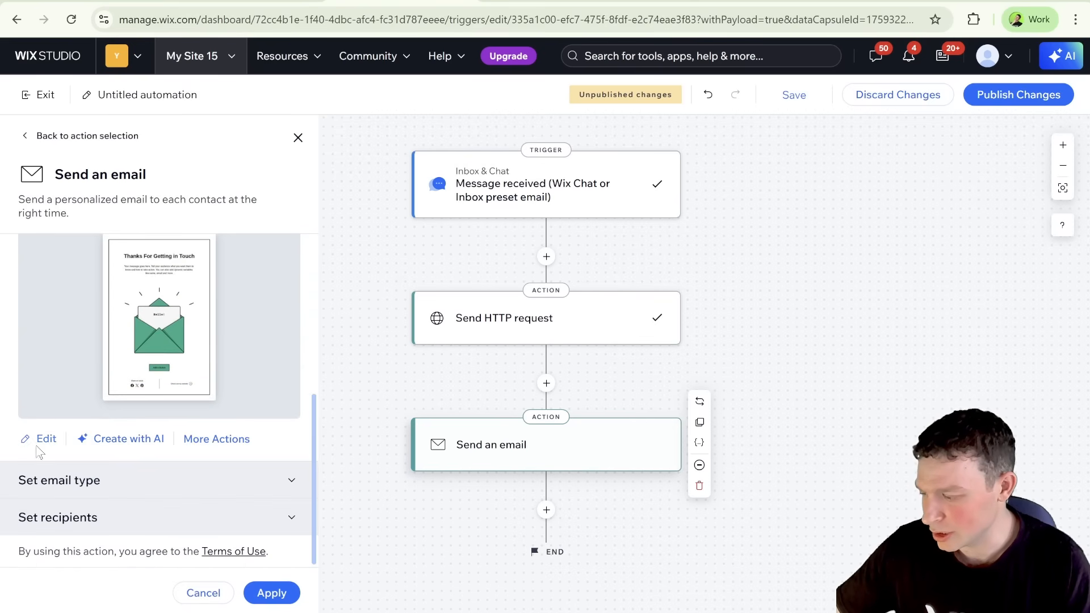
{"action": "left_click", "coordinate": [43, 439]}
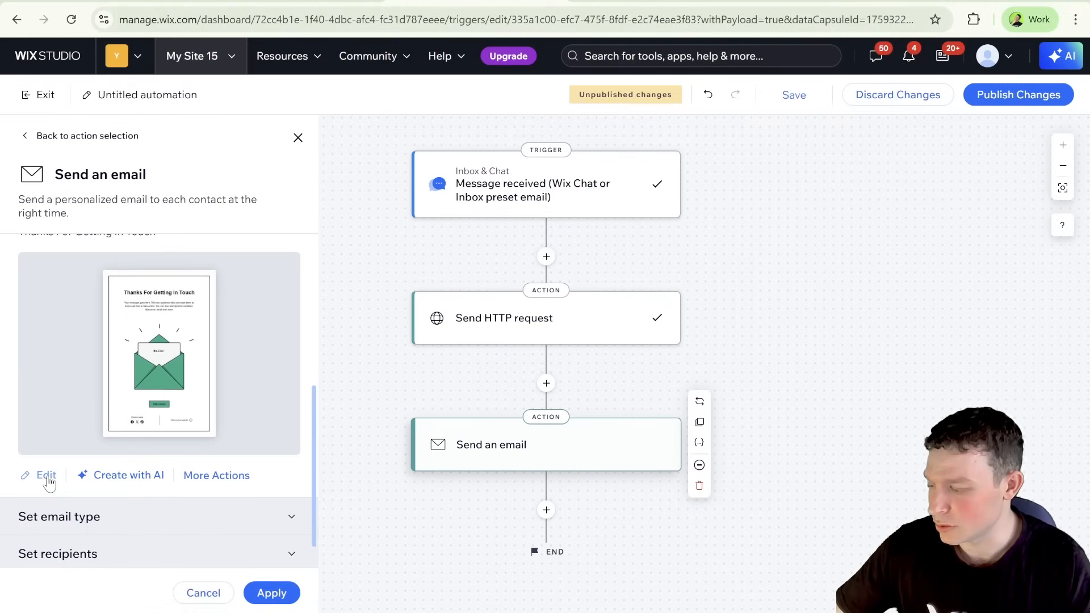
{"action": "left_click", "coordinate": [47, 477]}
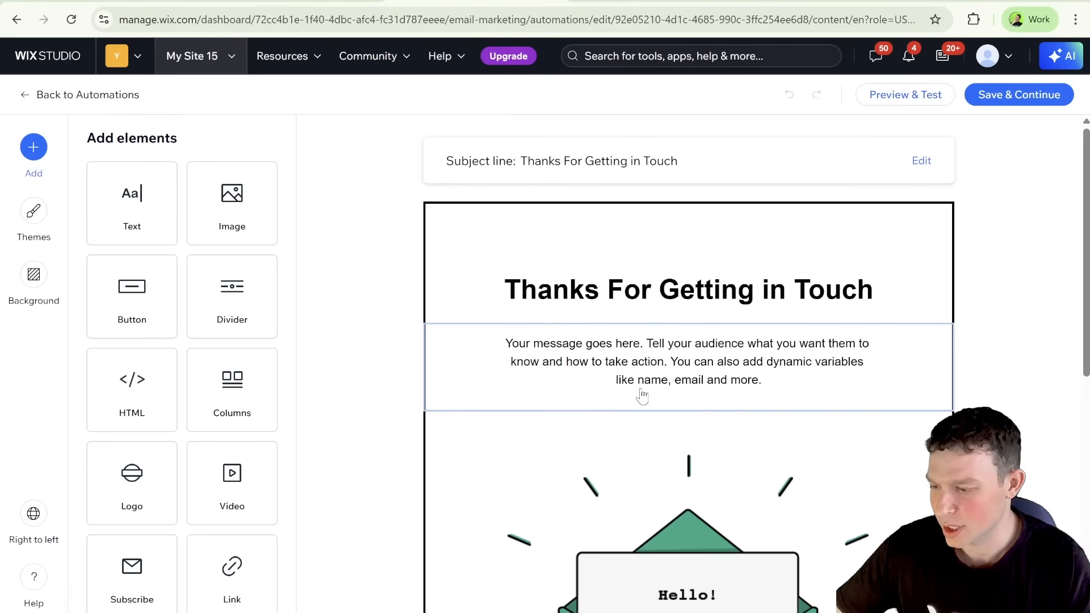
Step: Set the email's subject line to "A joke for you" and save it
{"action": "left_click", "coordinate": [919, 161]}
{"action": "triple_click", "coordinate": [492, 296]}
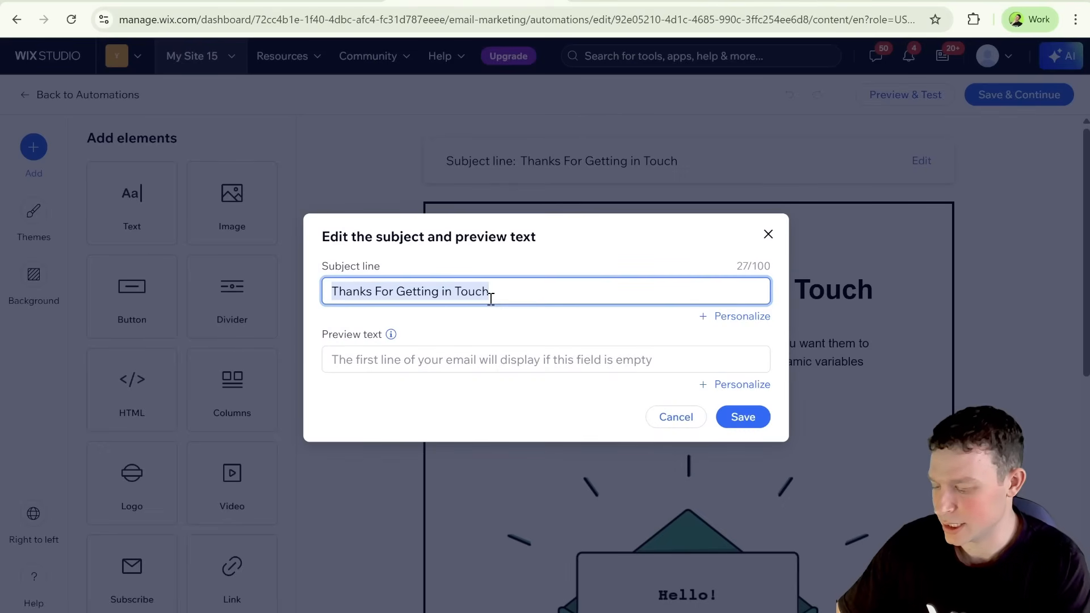
{"action": "type", "text": "A jo"}
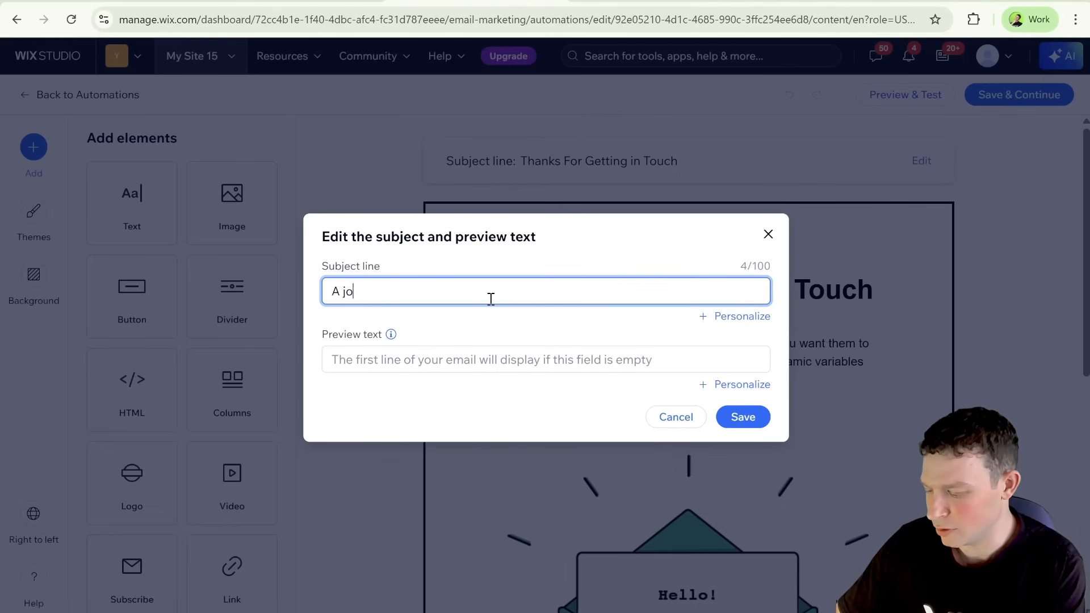
{"action": "type", "text": "ke for you"}
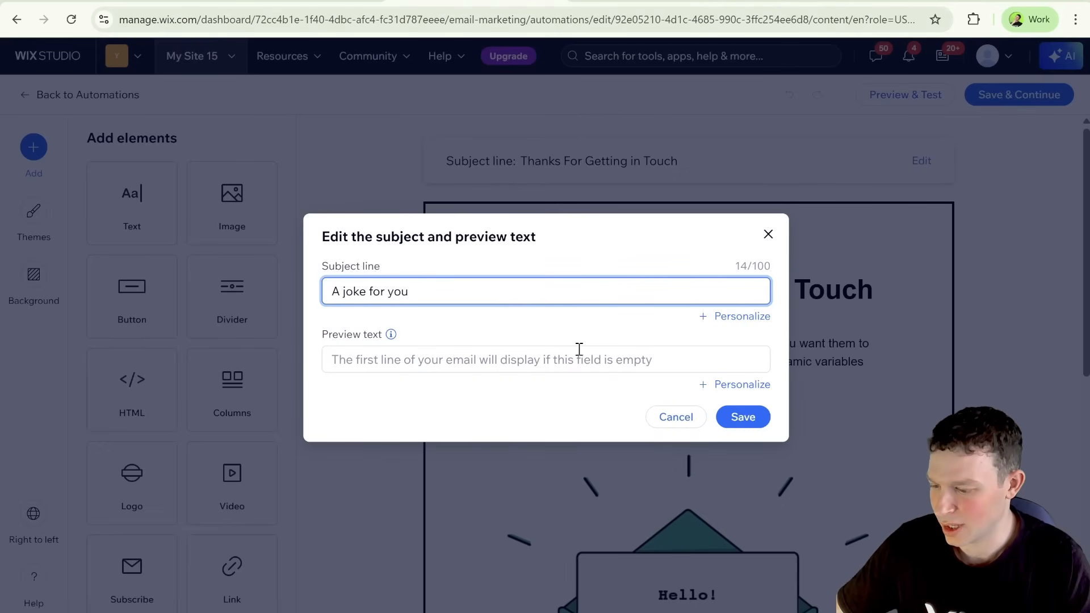
{"action": "left_click", "coordinate": [734, 418]}
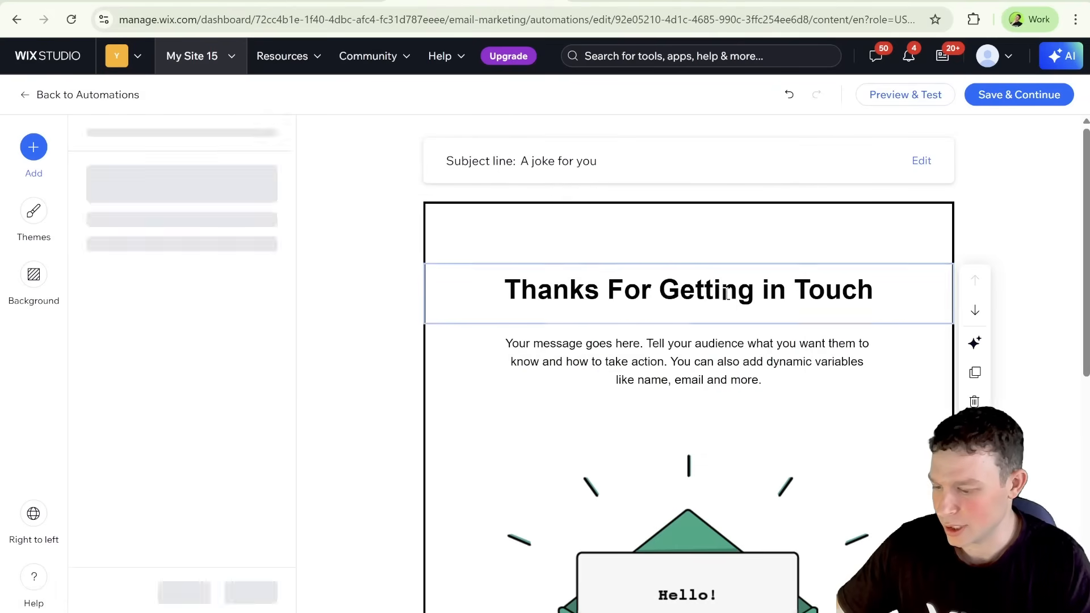
Step: Clear the "Thanks For Getting in Touch" heading text from the email body and apply the change
{"action": "key", "text": "Delete"}
{"action": "double_click", "coordinate": [847, 292]}
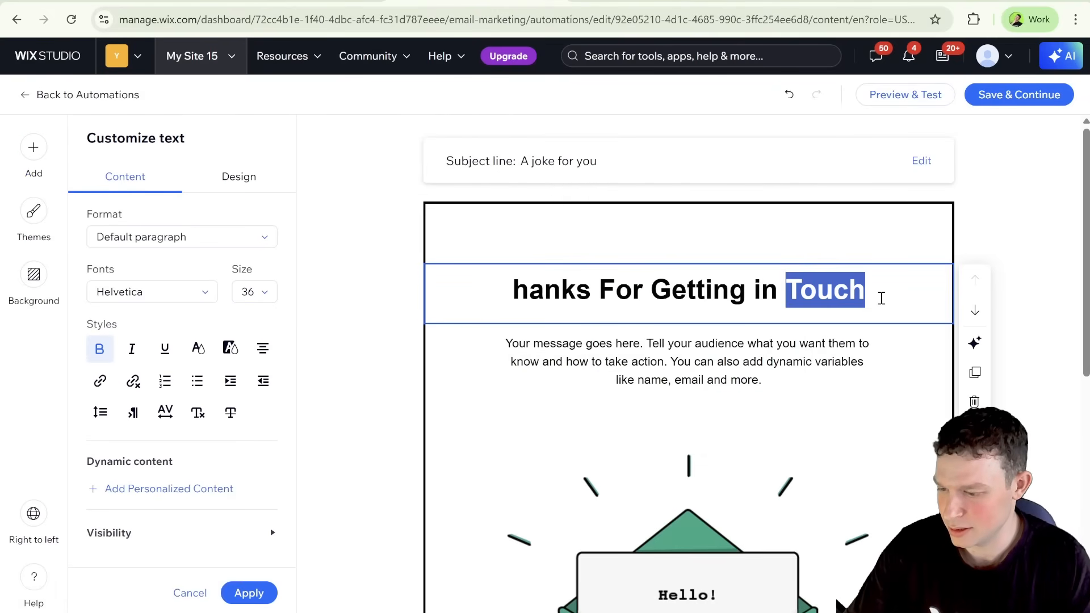
{"action": "left_click", "coordinate": [881, 297]}
{"action": "key", "text": "ctrl+a"}
{"action": "key", "text": "BackSpace"}
{"action": "left_click", "coordinate": [249, 593]}
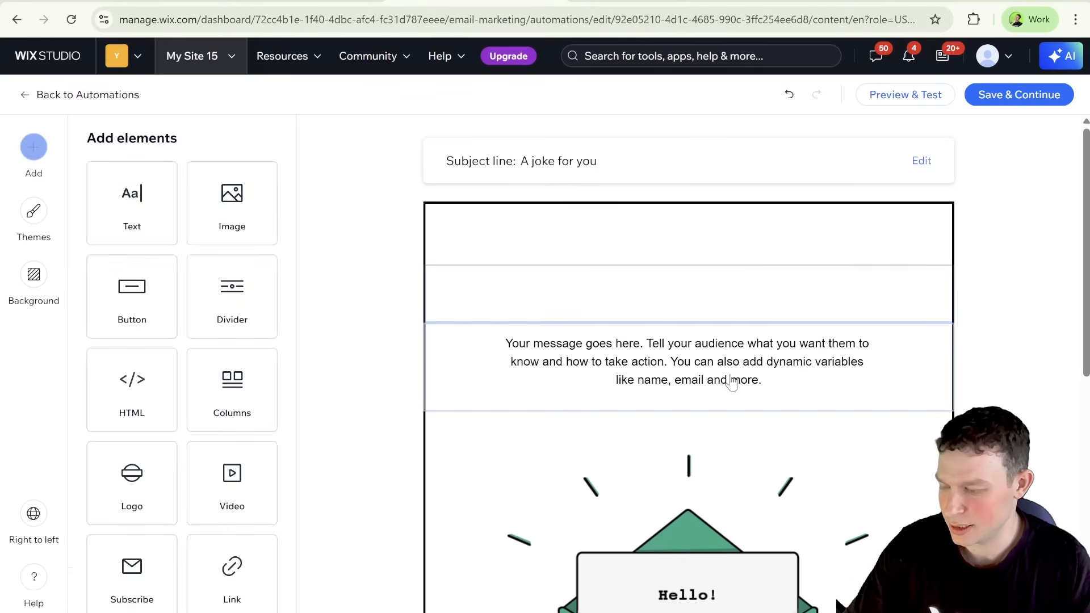
Step: Replace the email's placeholder paragraph with the dynamic value Content [Send HTTP request], leaving the fallback text empty
{"action": "left_click", "coordinate": [732, 383]}
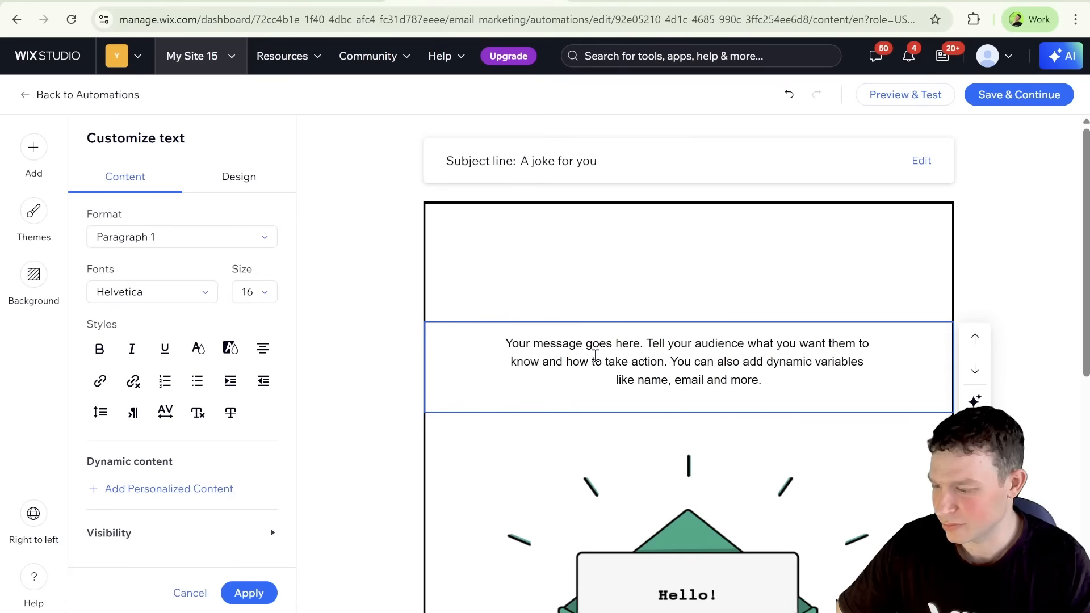
{"action": "triple_click", "coordinate": [595, 355]}
{"action": "left_click", "coordinate": [738, 378]}
{"action": "left_click_drag", "start_coordinate": [766, 380], "coordinate": [501, 341]}
{"action": "key", "text": "BackSpace"}
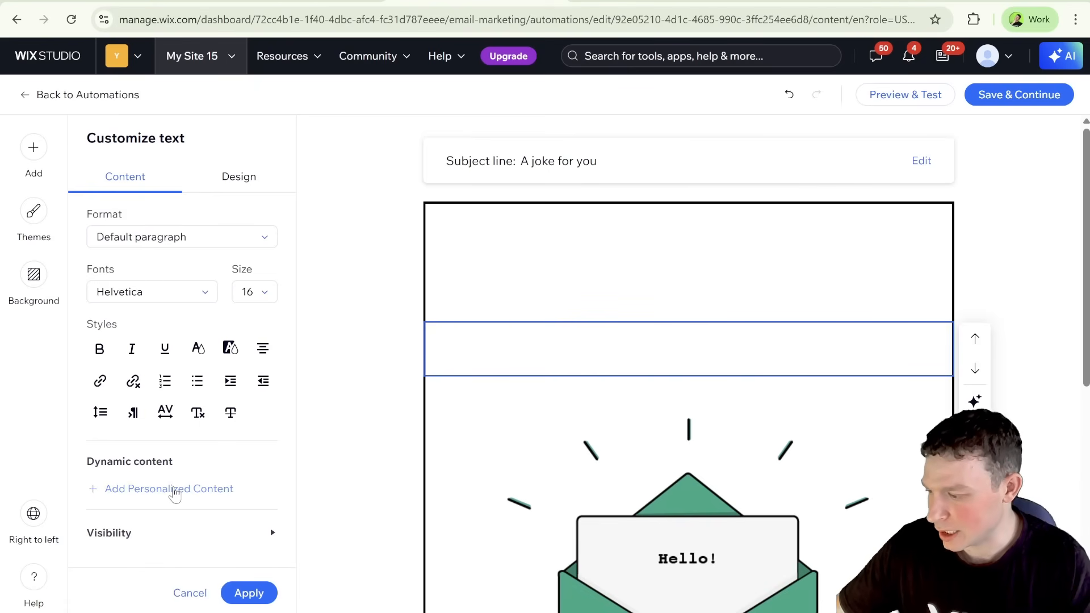
{"action": "left_click", "coordinate": [350, 335]}
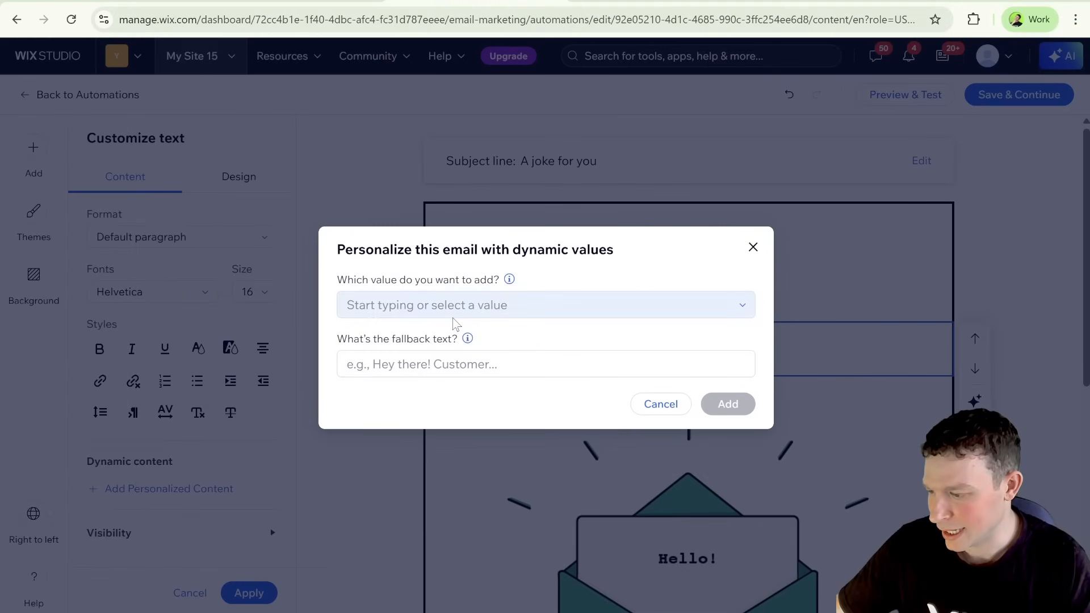
{"action": "left_click", "coordinate": [454, 315]}
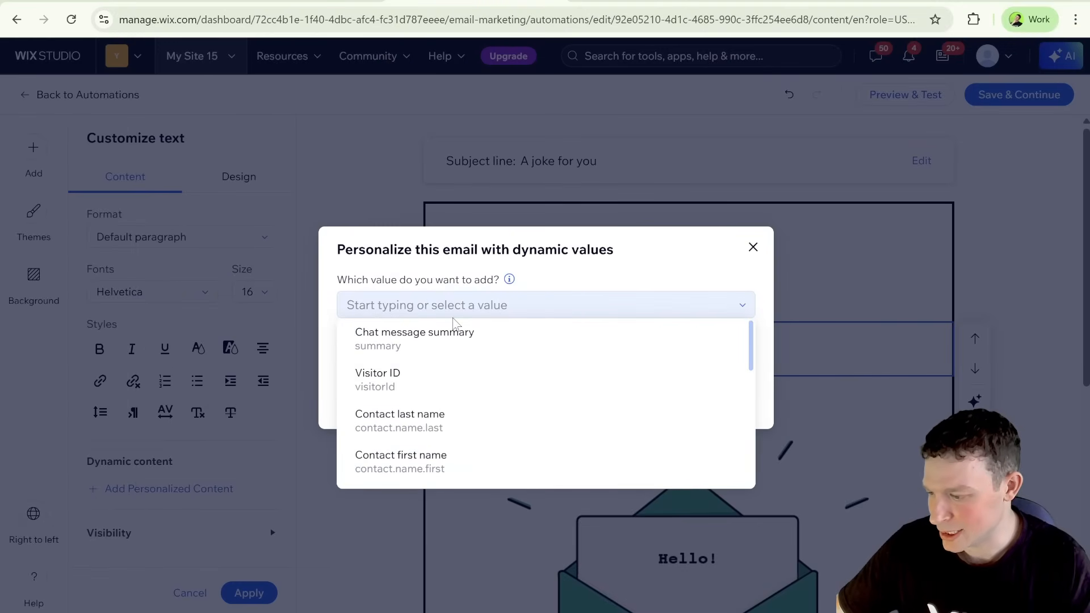
{"action": "scroll", "coordinate": [463, 370], "scroll_direction": "down", "scroll_amount": 6}
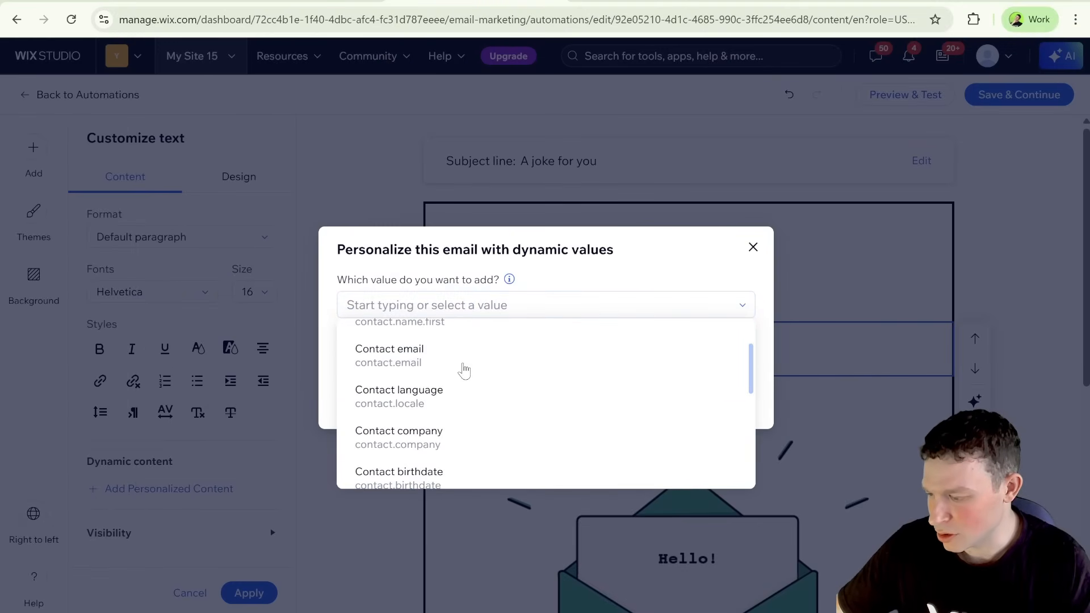
{"action": "scroll", "coordinate": [463, 370], "scroll_direction": "down", "scroll_amount": 8}
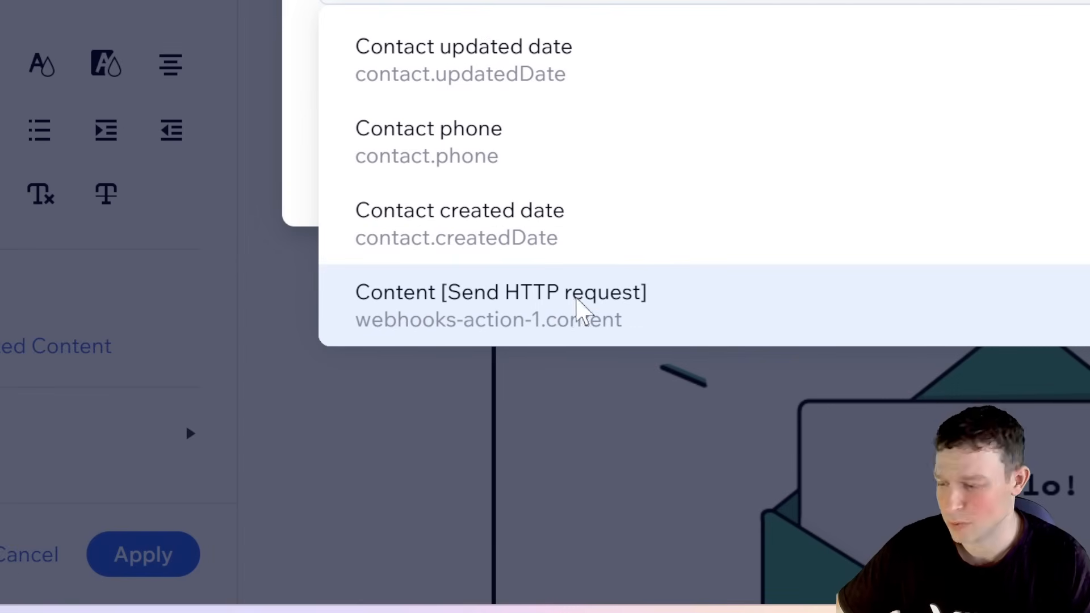
{"action": "left_click", "coordinate": [584, 313]}
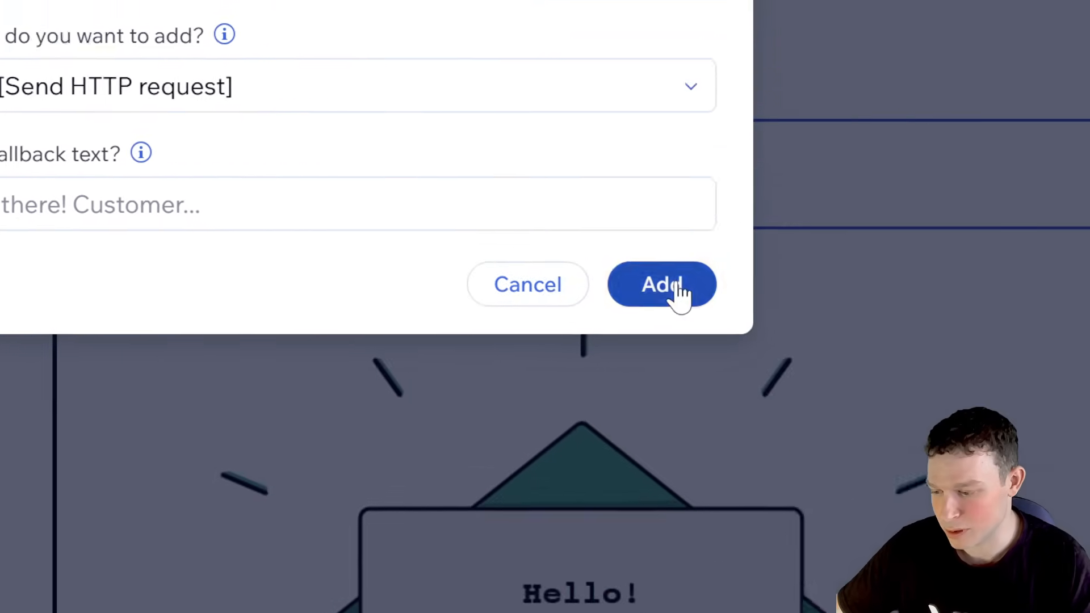
{"action": "left_click", "coordinate": [1075, 177]}
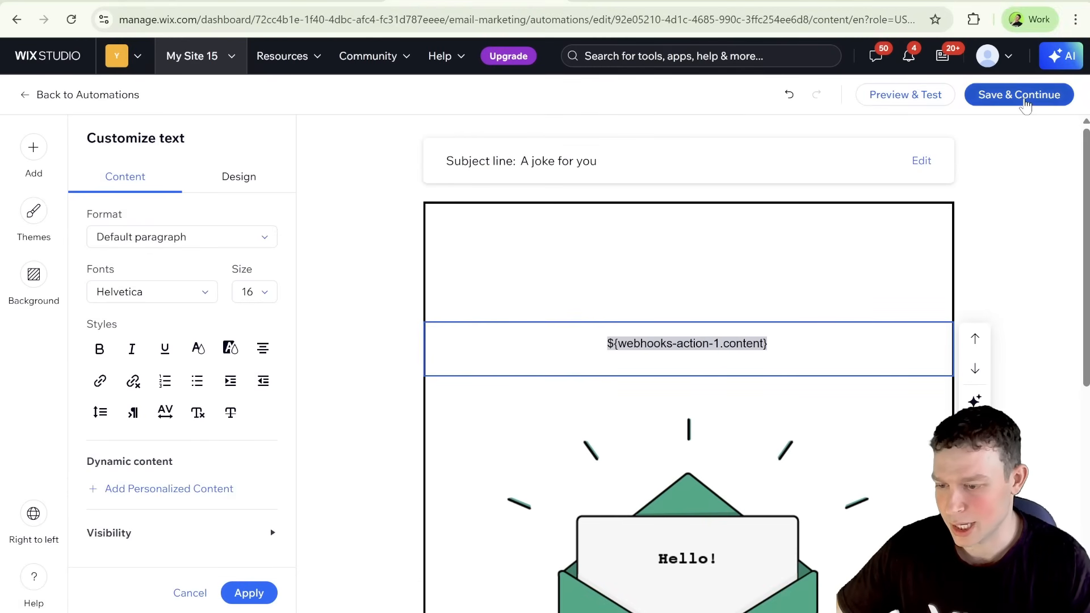
Step: Save the email, reload the automation page if it fails to load, and publish the automation's changes
{"action": "left_click", "coordinate": [1025, 103]}
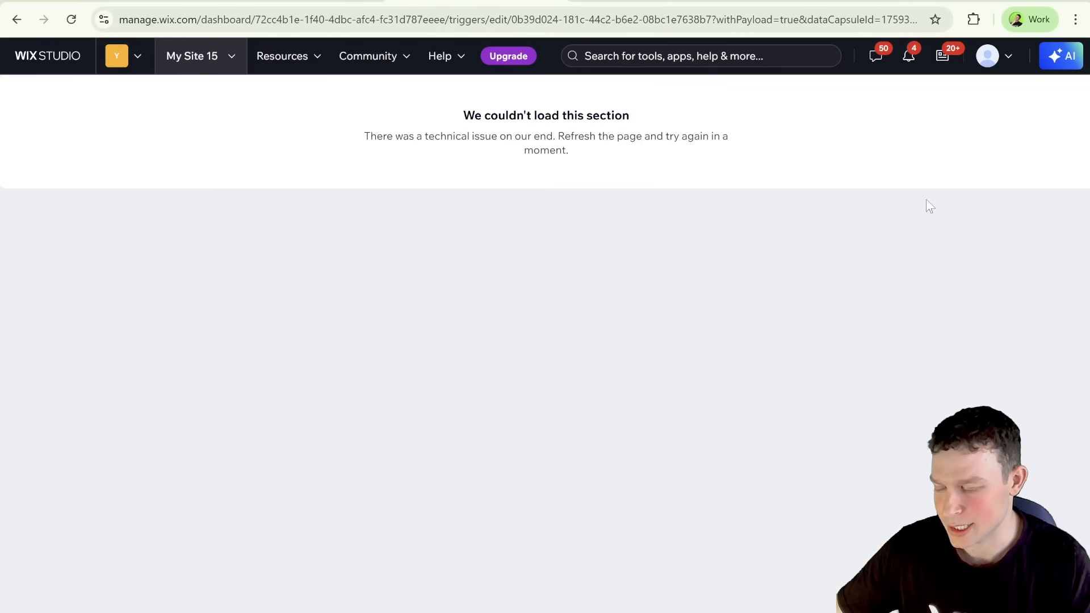
{"action": "left_click", "coordinate": [71, 19]}
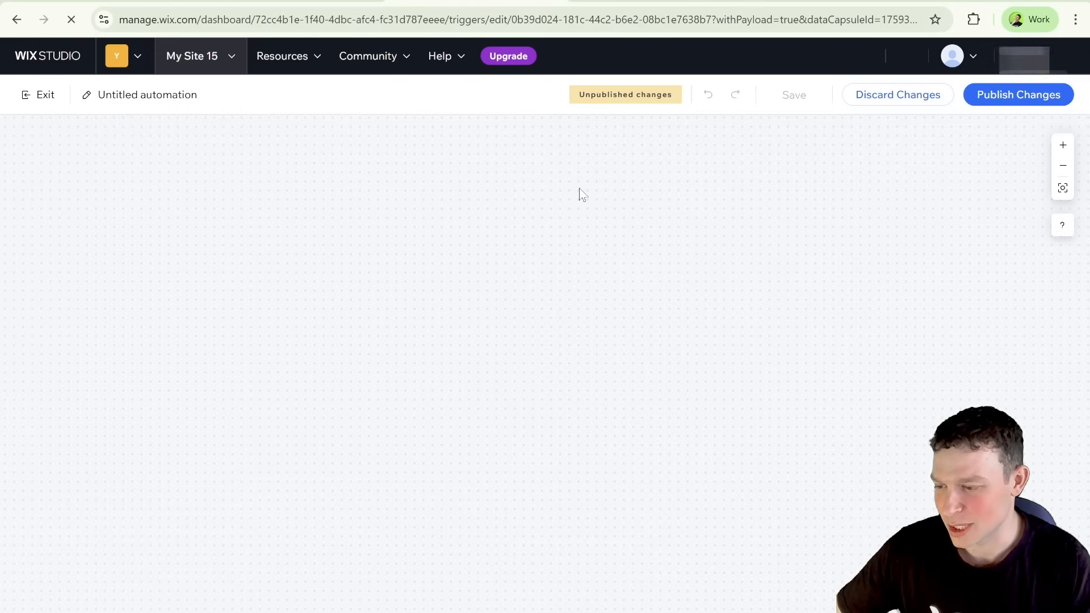
{"action": "left_click", "coordinate": [1026, 96]}
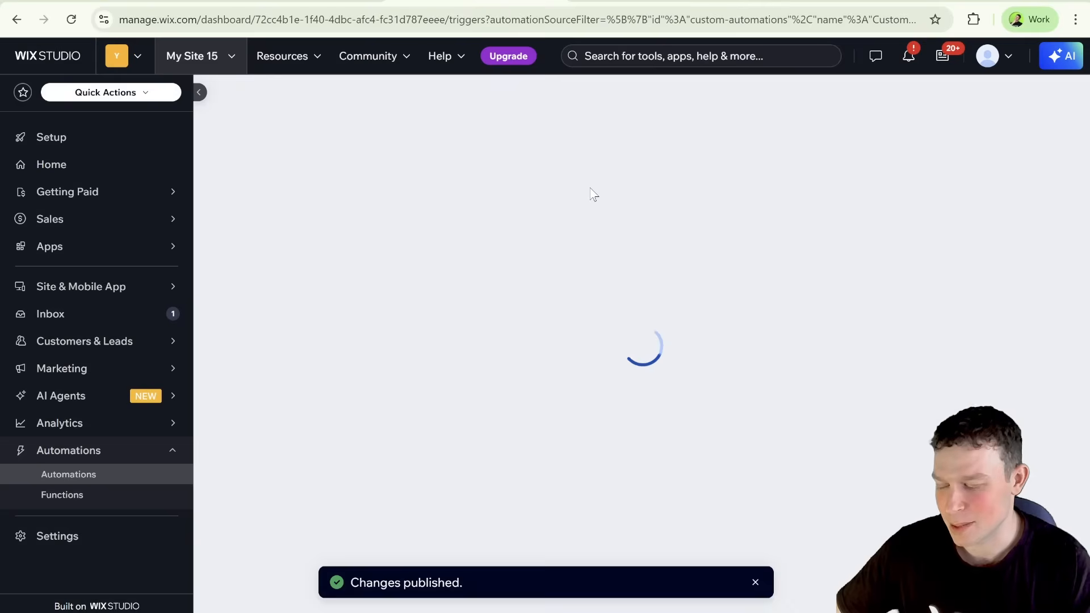
{"action": "scroll", "coordinate": [545, 322], "scroll_direction": "down", "scroll_amount": 1}
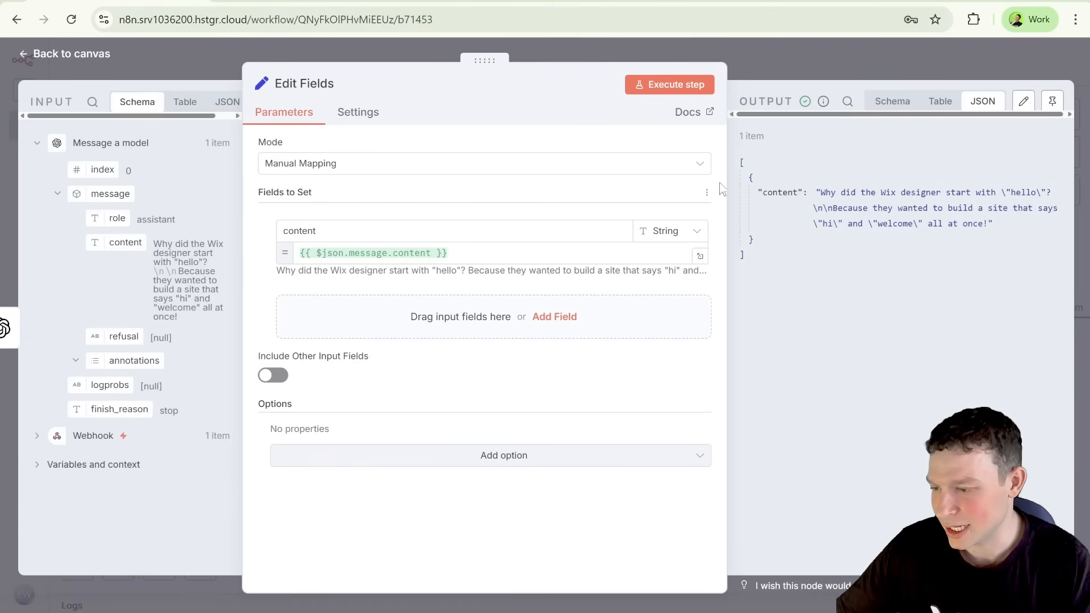
Step: In n8n, set the Webhook node to respond When Last Node Finishes with First Entry JSON, and compare its production and test URLs
{"action": "left_click", "coordinate": [808, 58]}
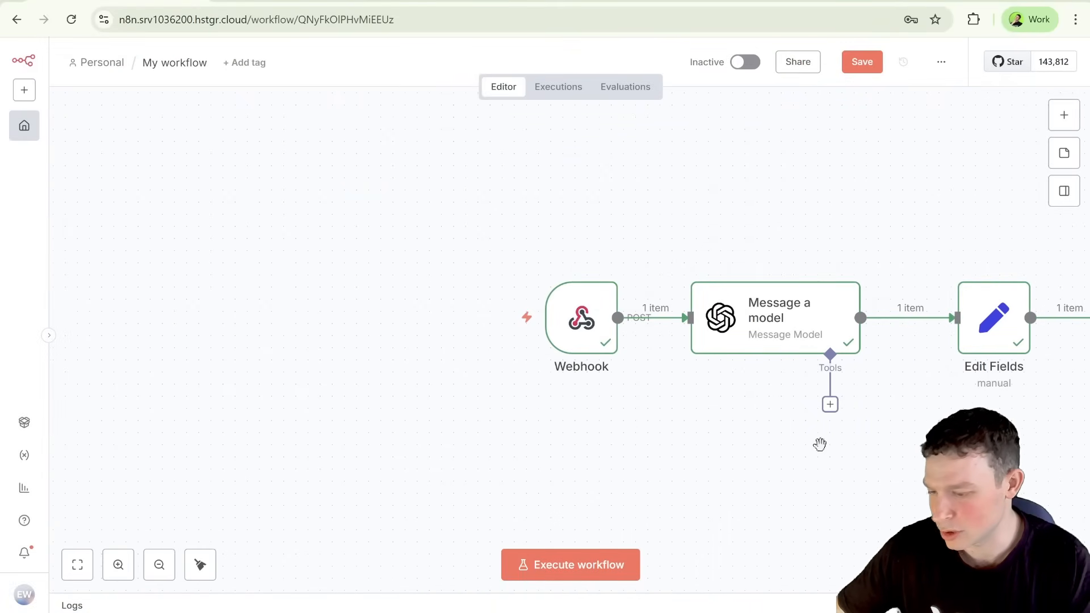
{"action": "scroll", "coordinate": [819, 444], "scroll_direction": "right", "scroll_amount": 6}
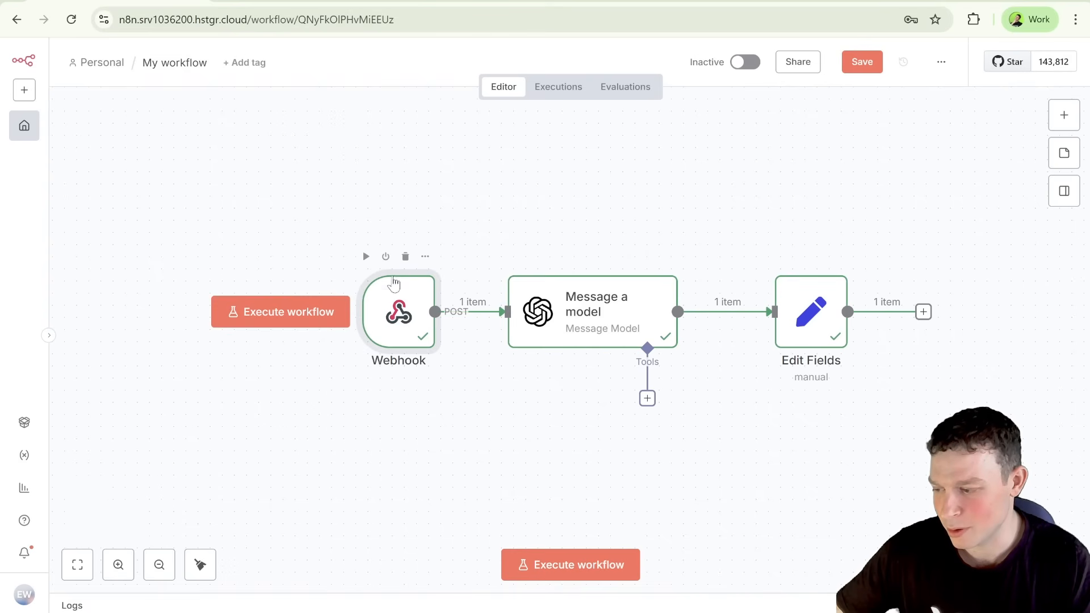
{"action": "left_click", "coordinate": [426, 258]}
{"action": "left_click", "coordinate": [453, 279]}
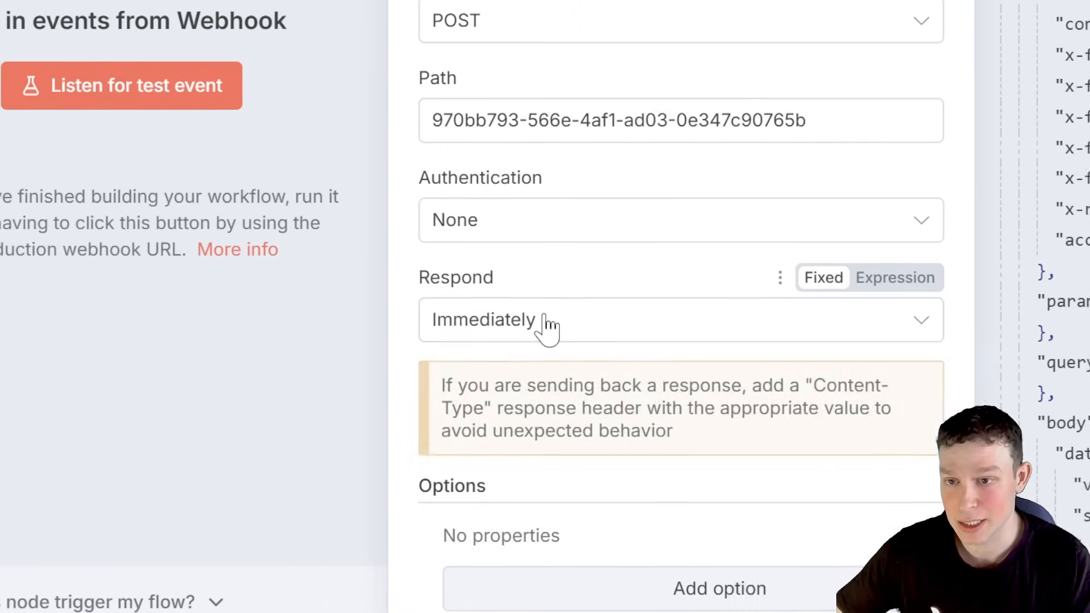
{"action": "left_click", "coordinate": [544, 326]}
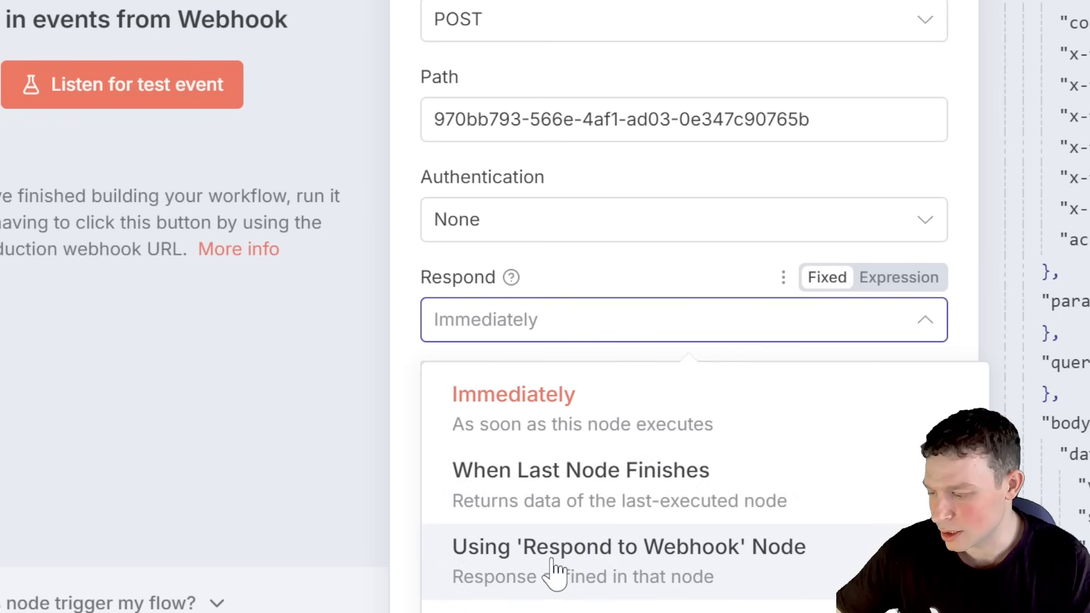
{"action": "left_click", "coordinate": [525, 492]}
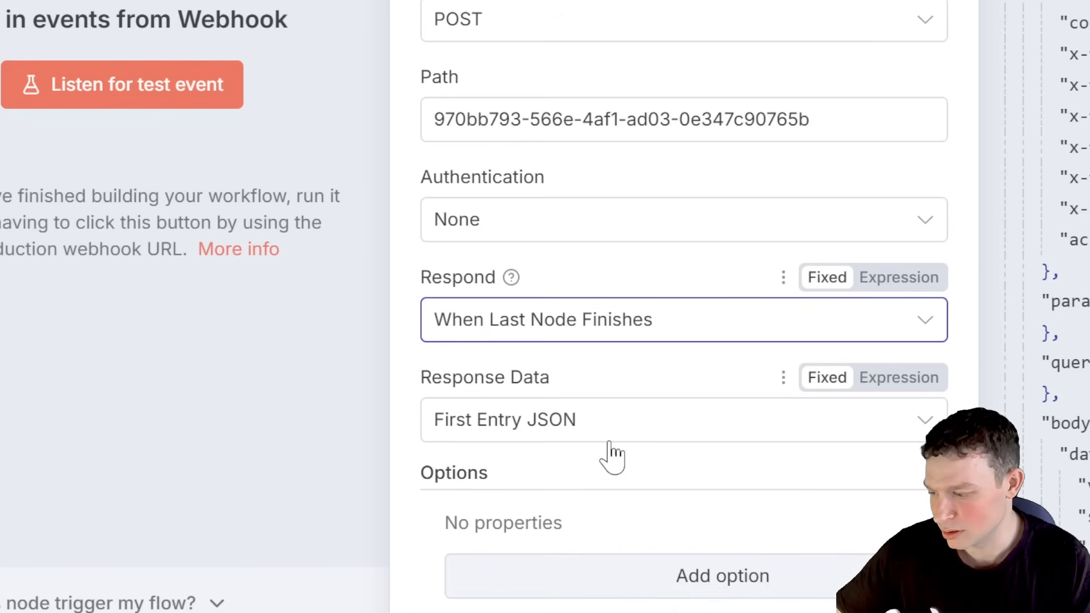
{"action": "left_click", "coordinate": [647, 436]}
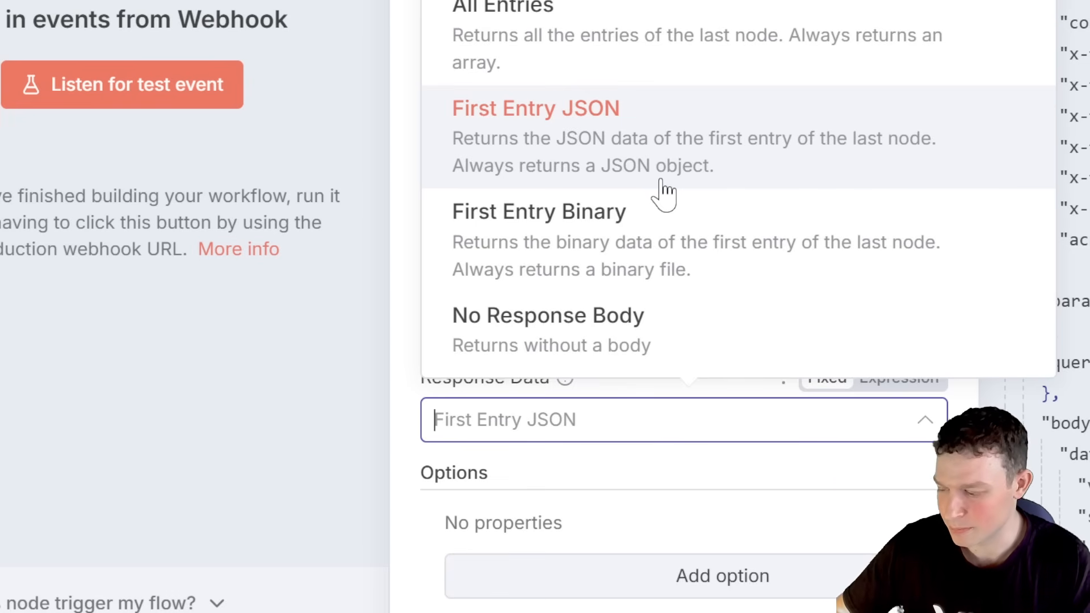
{"action": "left_click", "coordinate": [684, 492]}
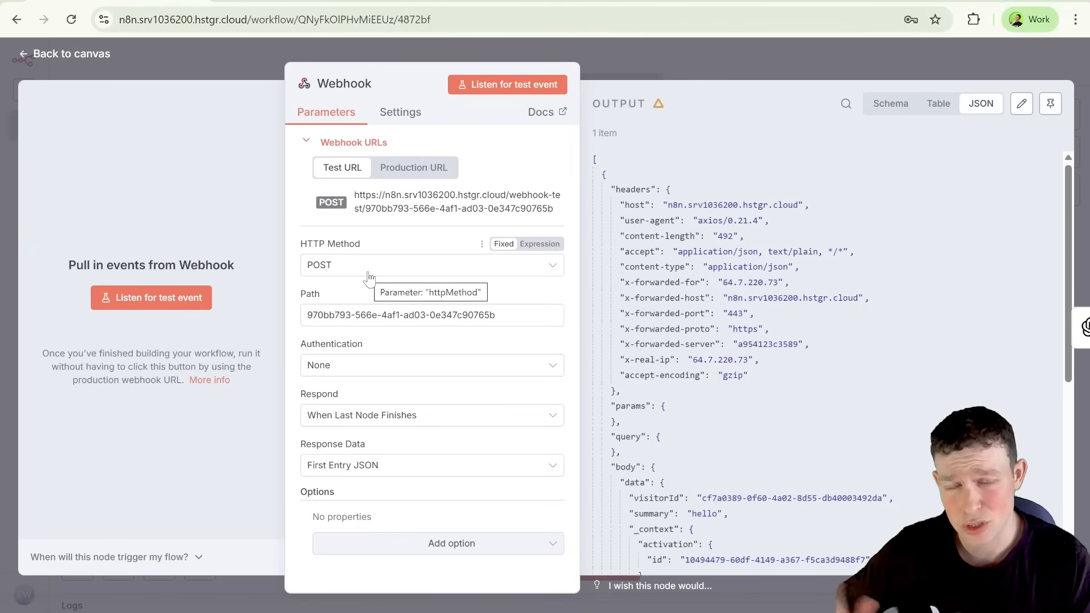
{"action": "left_click", "coordinate": [417, 168]}
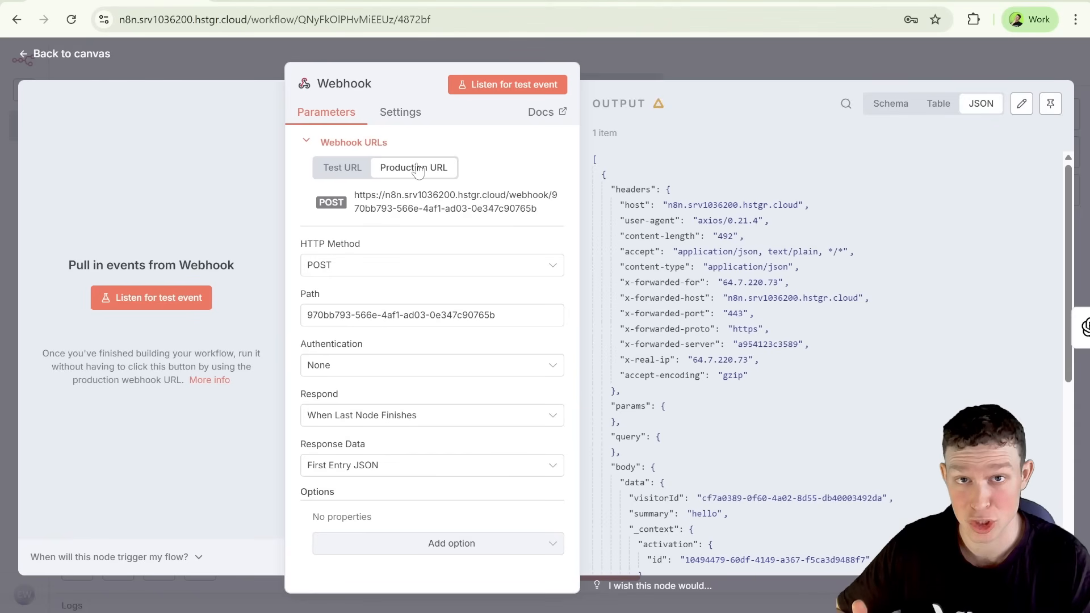
{"action": "left_click", "coordinate": [362, 171]}
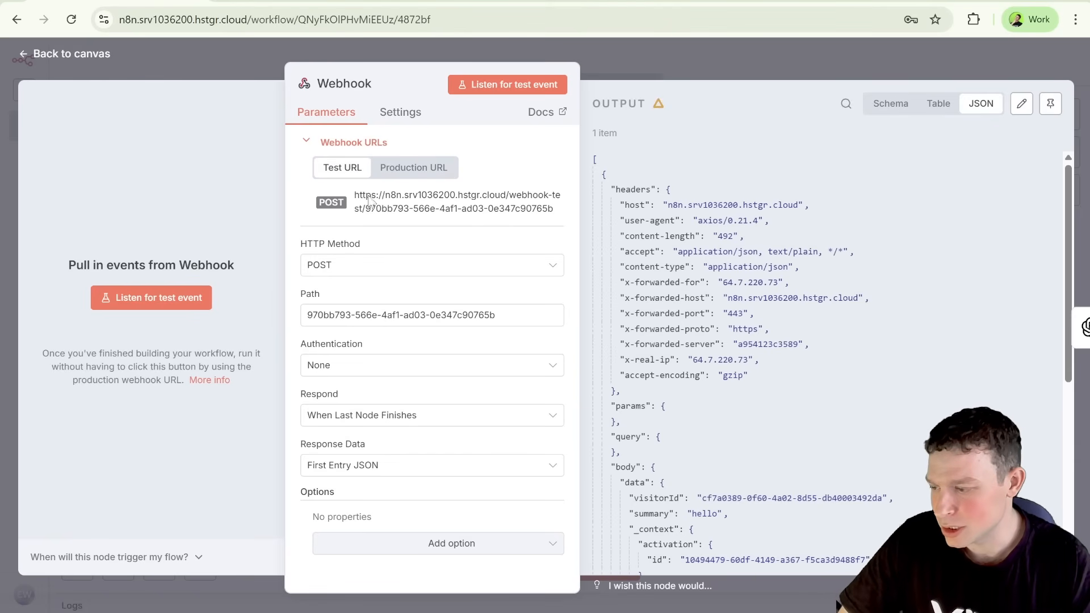
Step: Start listening for a test event on the Webhook node and highlight the last "Do you sell apples?" chat message on the live site
{"action": "left_click", "coordinate": [150, 297]}
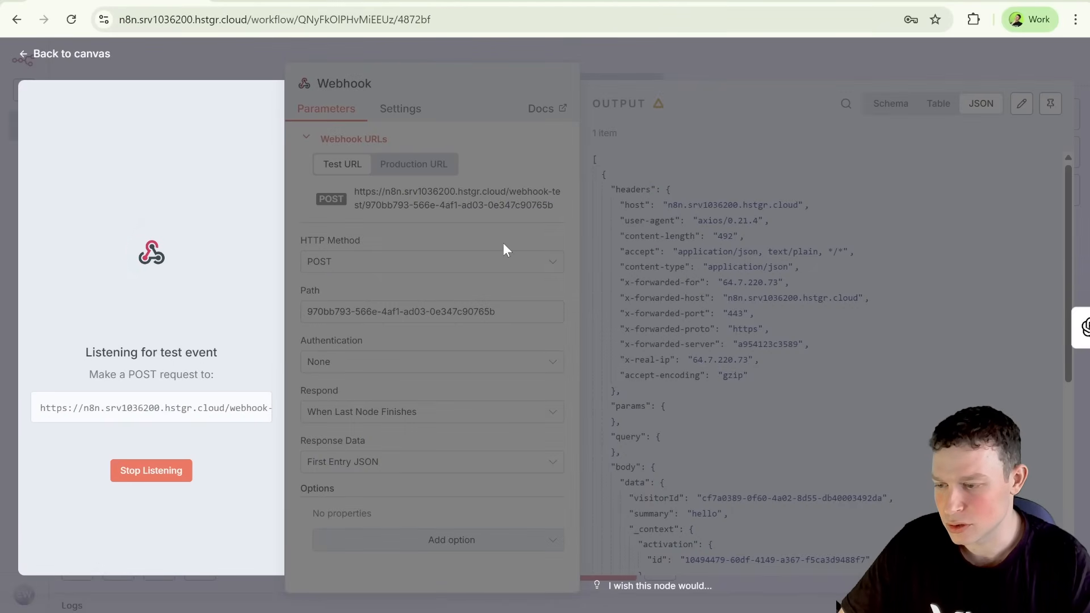
{"action": "left_click", "coordinate": [812, 3]}
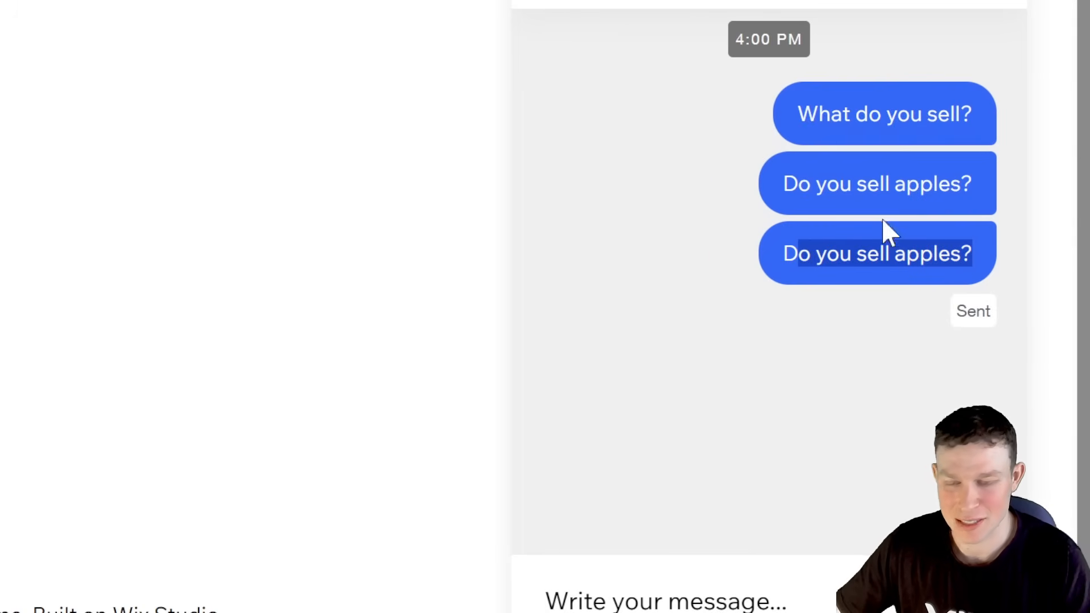
{"action": "left_click_drag", "start_coordinate": [784, 263], "coordinate": [980, 262]}
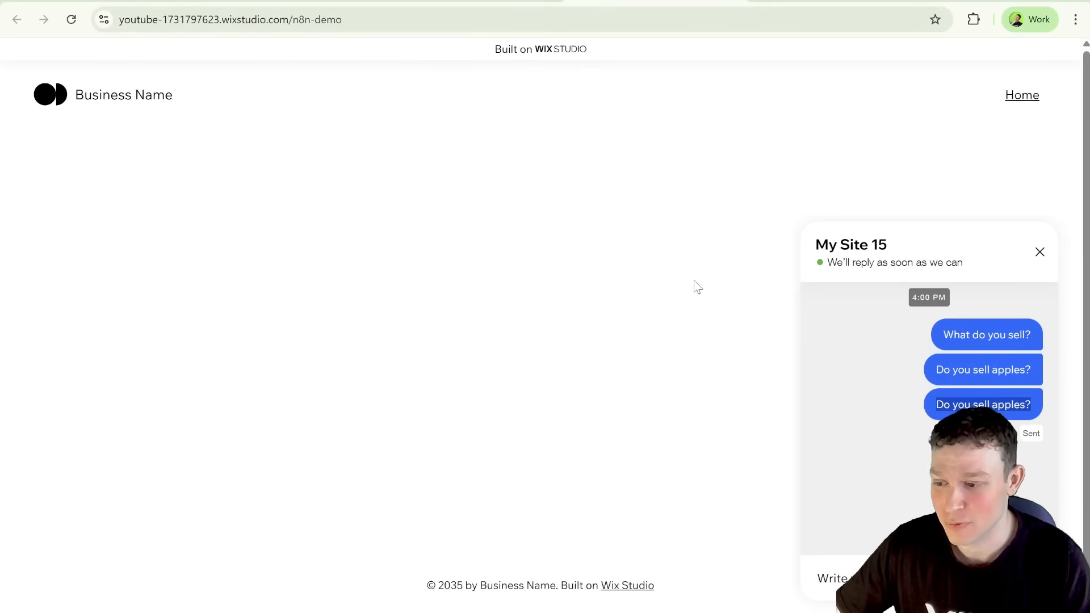
Step: Switch to Gmail and read through the received automation email, highlighting the joke's punchline
{"action": "left_click", "coordinate": [808, 3]}
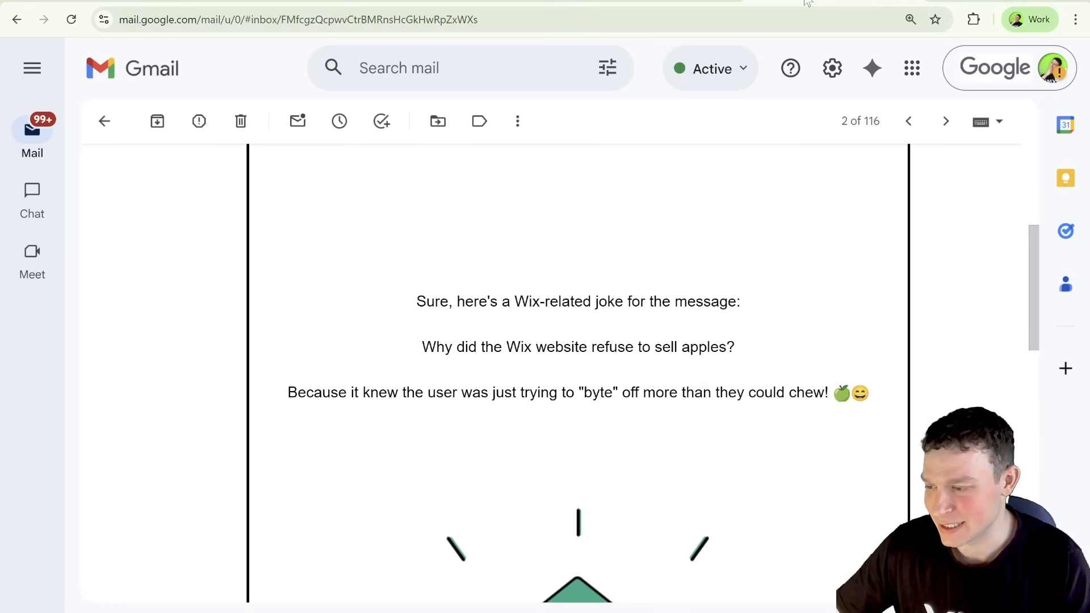
{"action": "scroll", "coordinate": [658, 292], "scroll_direction": "down", "scroll_amount": 1}
{"action": "scroll", "coordinate": [629, 290], "scroll_direction": "down", "scroll_amount": 1}
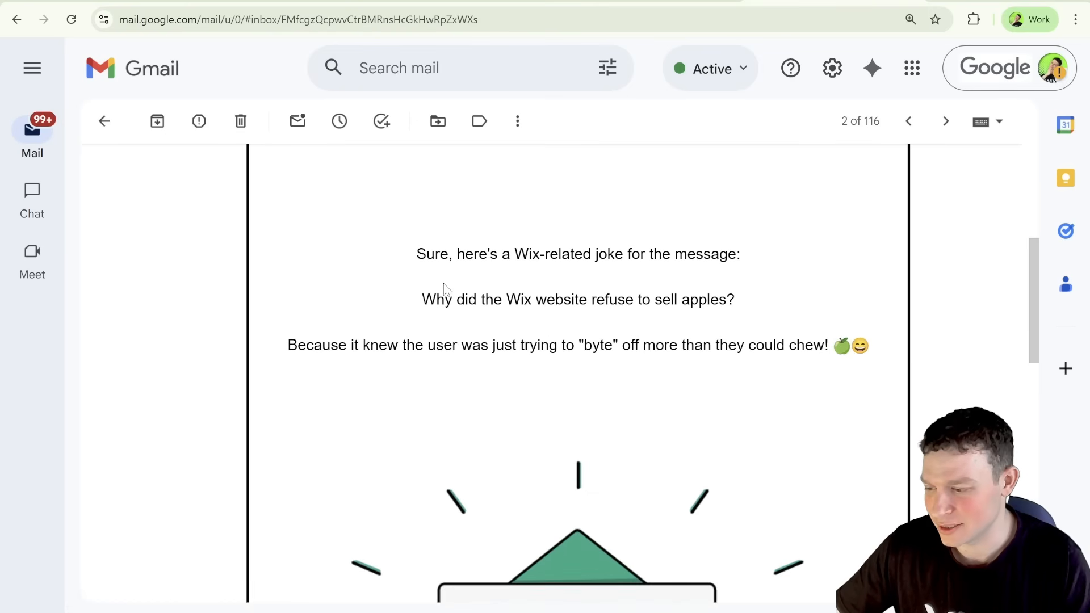
{"action": "scroll", "coordinate": [443, 288], "scroll_direction": "up", "scroll_amount": 3}
{"action": "scroll", "coordinate": [420, 310], "scroll_direction": "down", "scroll_amount": 2}
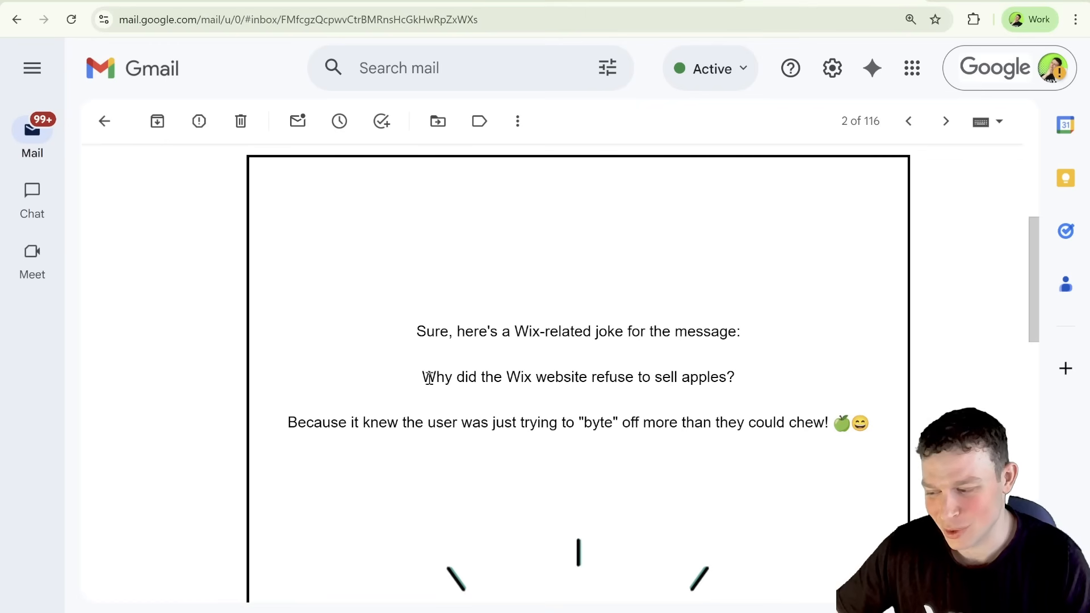
{"action": "scroll", "coordinate": [624, 383], "scroll_direction": "down", "scroll_amount": 1}
{"action": "left_click_drag", "start_coordinate": [307, 387], "coordinate": [499, 403]}
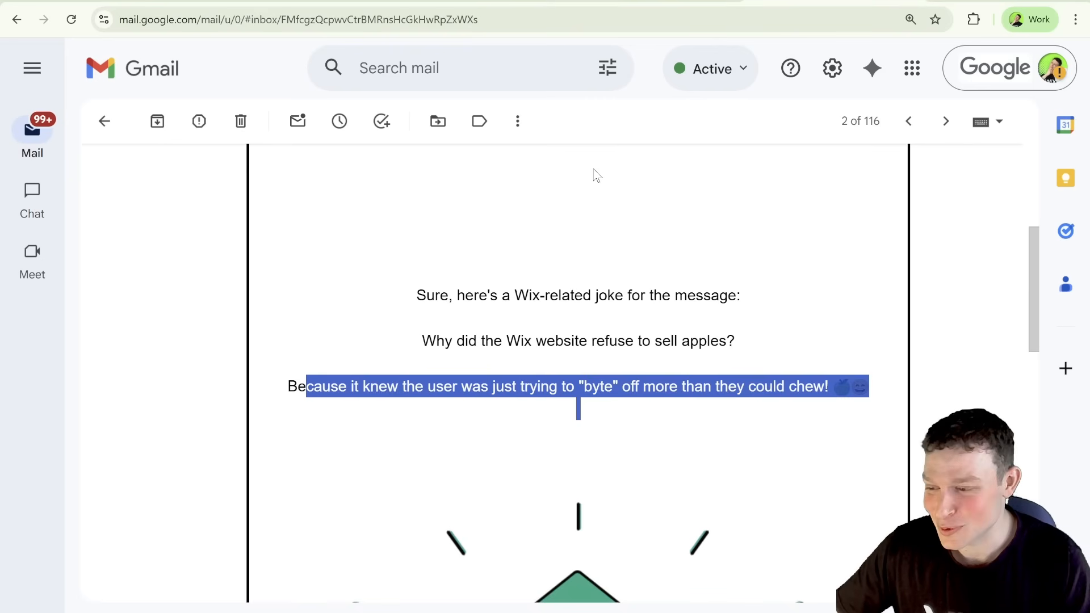
Step: Review the live site chat, the n8n execution's Edit Fields output, and the activity of the Wix "Respond to messages with email and HTTP request" automation
{"action": "left_click", "coordinate": [691, 1]}
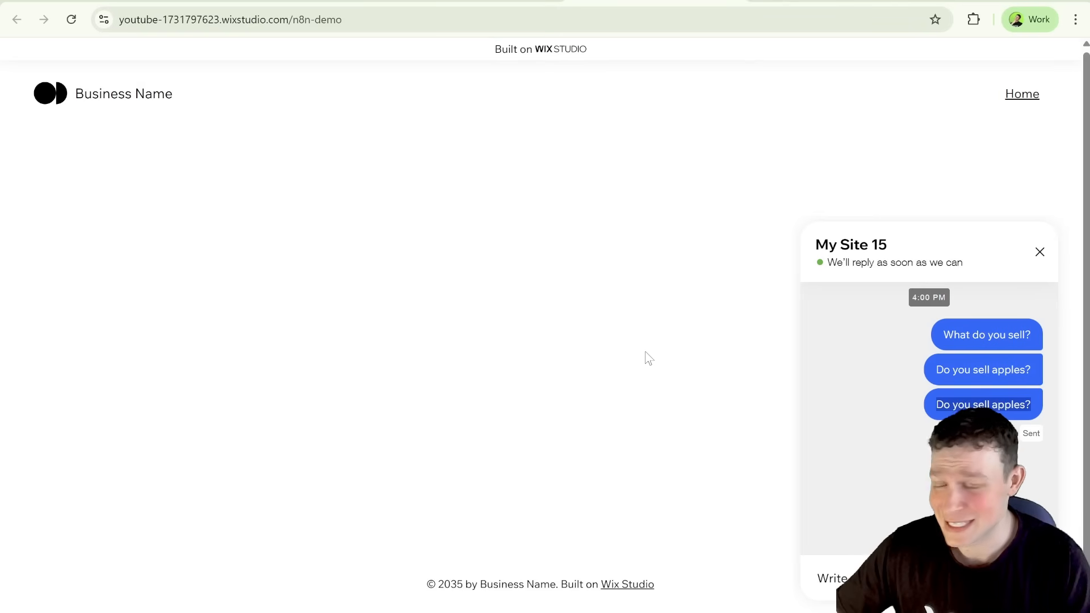
{"action": "left_click", "coordinate": [139, 1]}
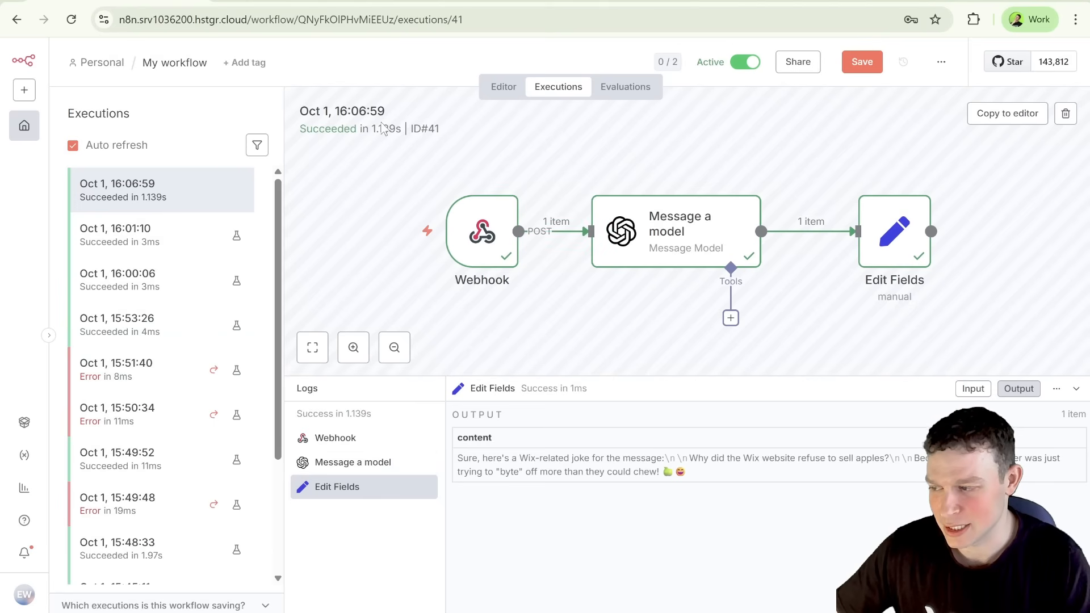
{"action": "left_click", "coordinate": [316, 1]}
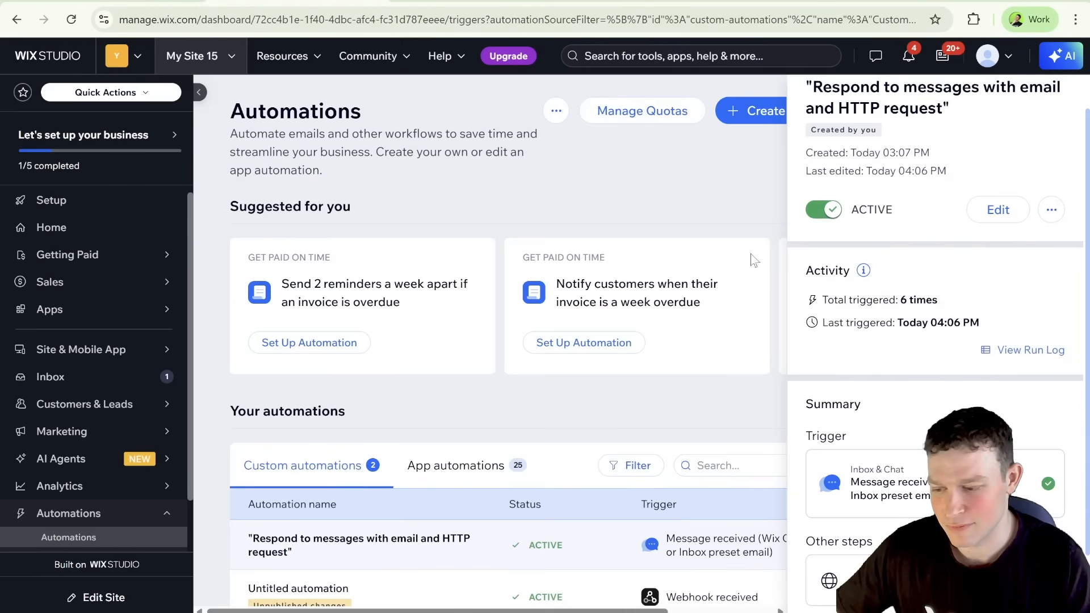
{"action": "scroll", "coordinate": [928, 322], "scroll_direction": "up", "scroll_amount": 1}
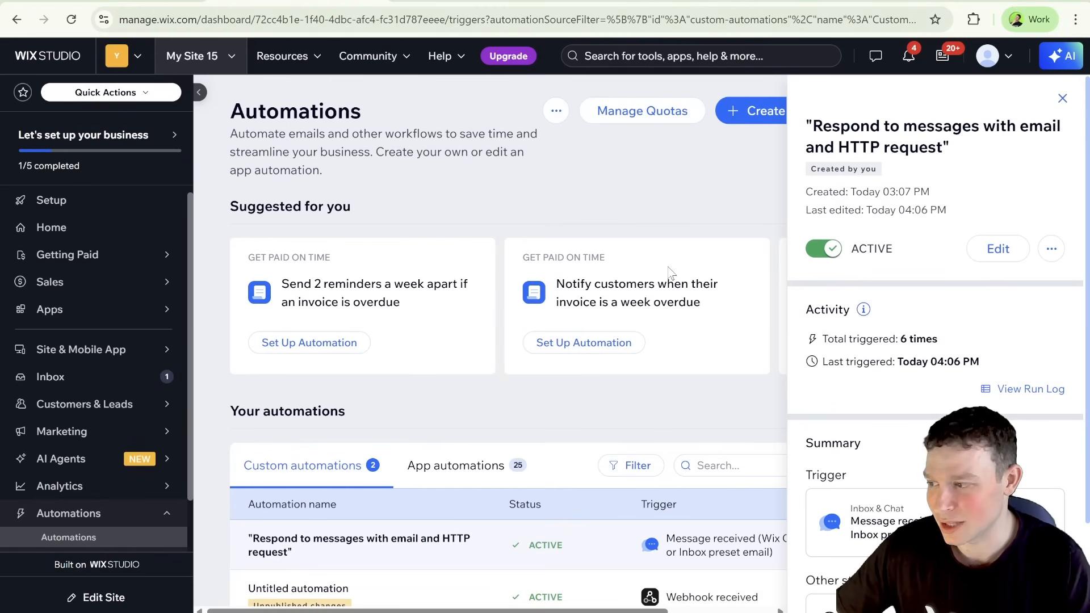
{"action": "left_click", "coordinate": [137, 3]}
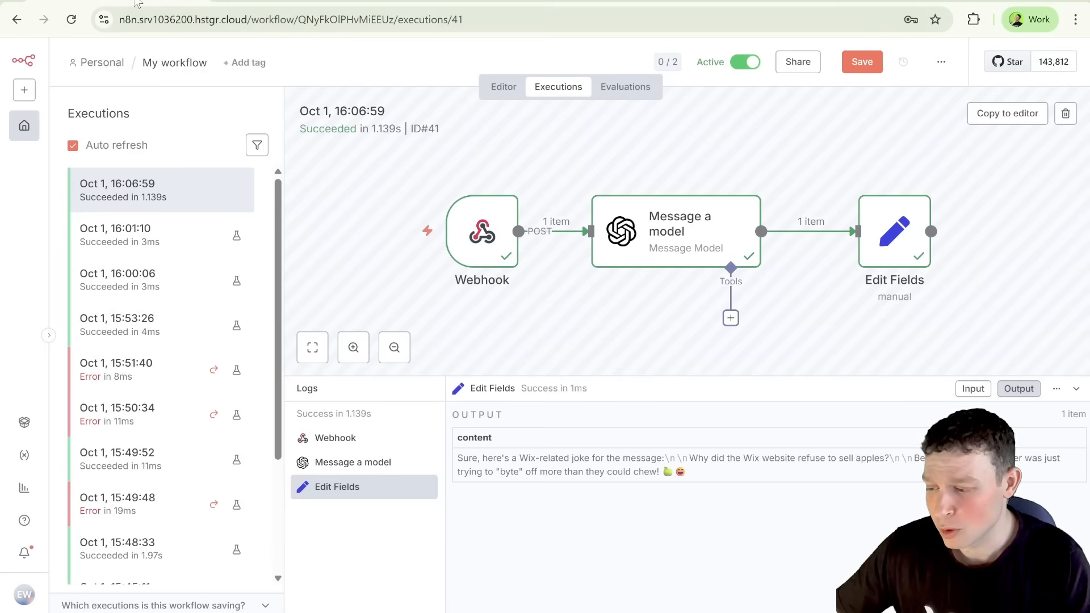